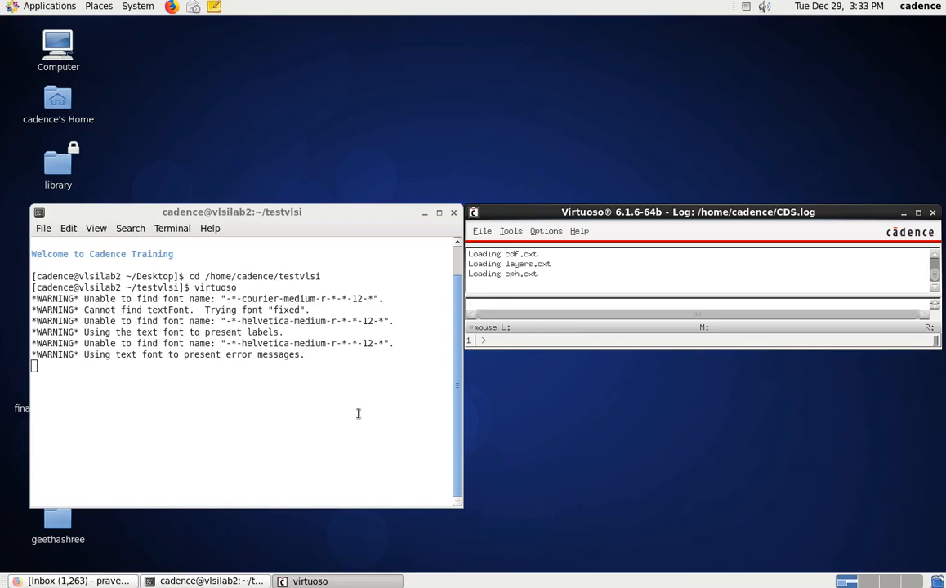
Step: Create a schematic cellview for cell DiffAmplifier_sche in library Test1 and maximize its editor window
click(481, 232)
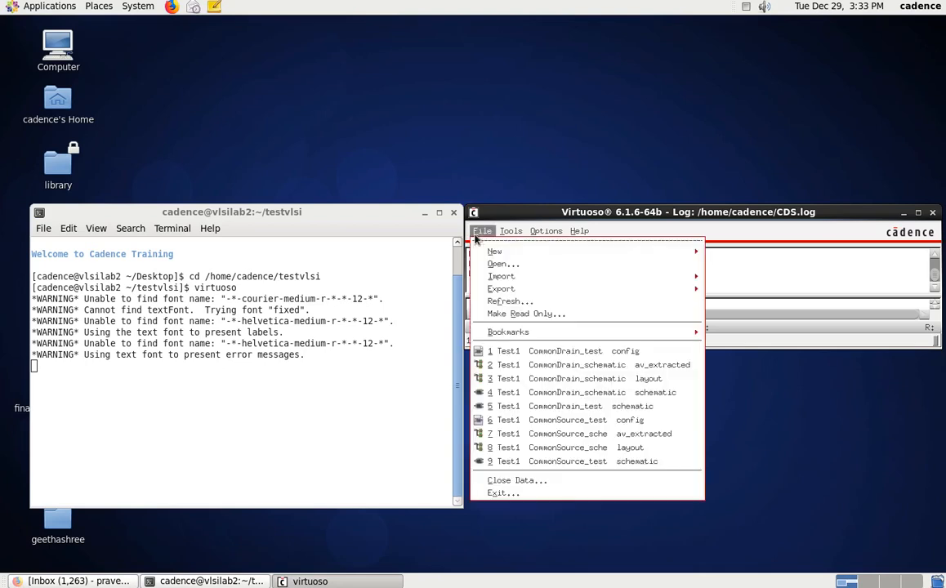
mouse_move(622, 251)
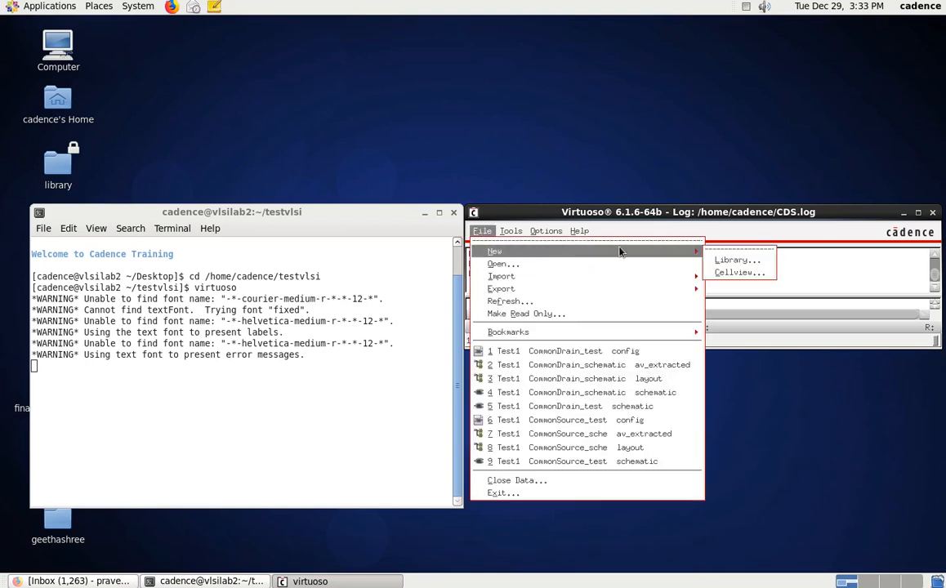
click(735, 274)
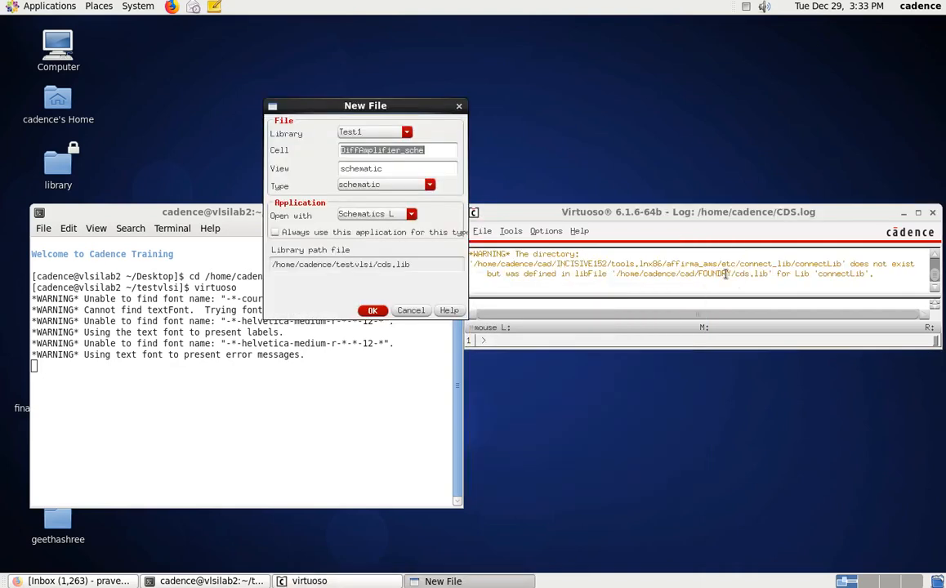
click(429, 152)
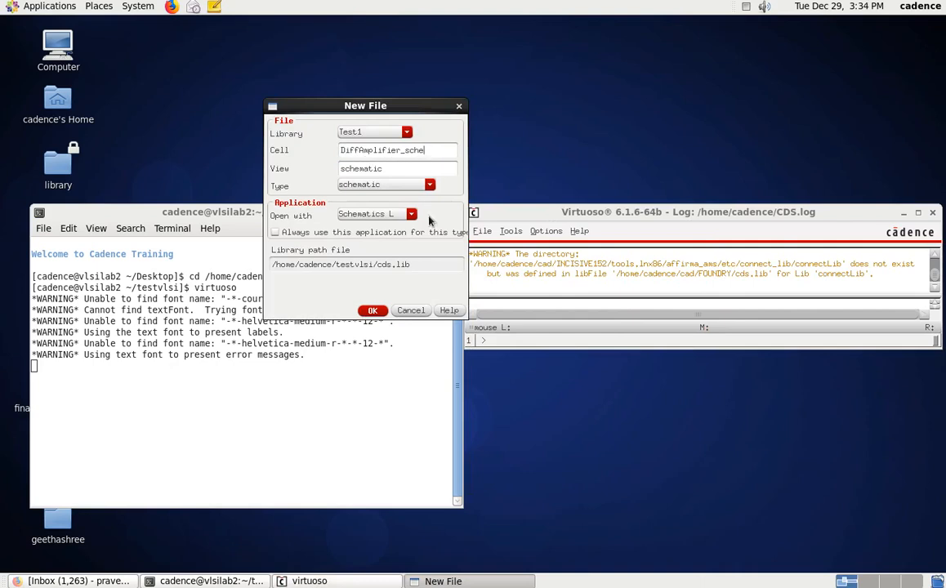
click(372, 311)
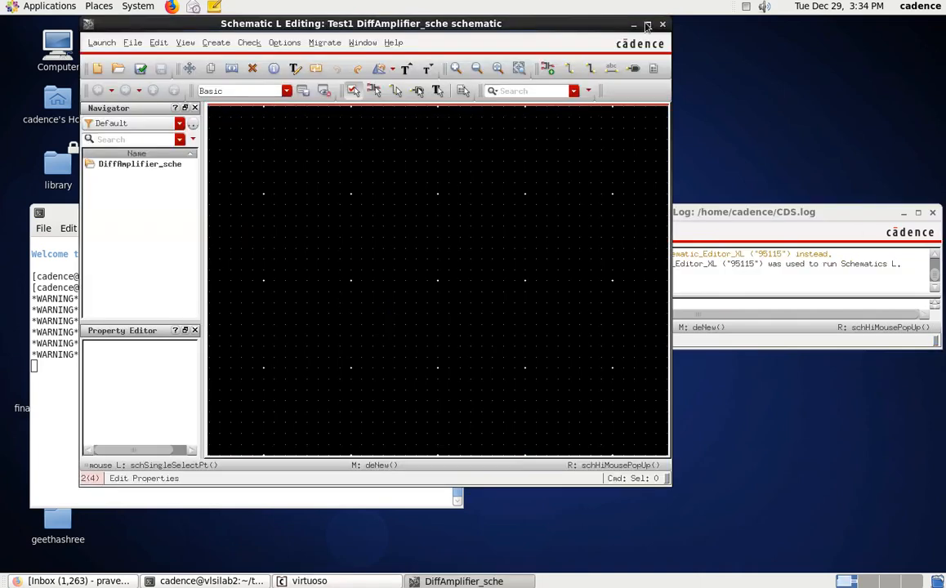
double_click(585, 24)
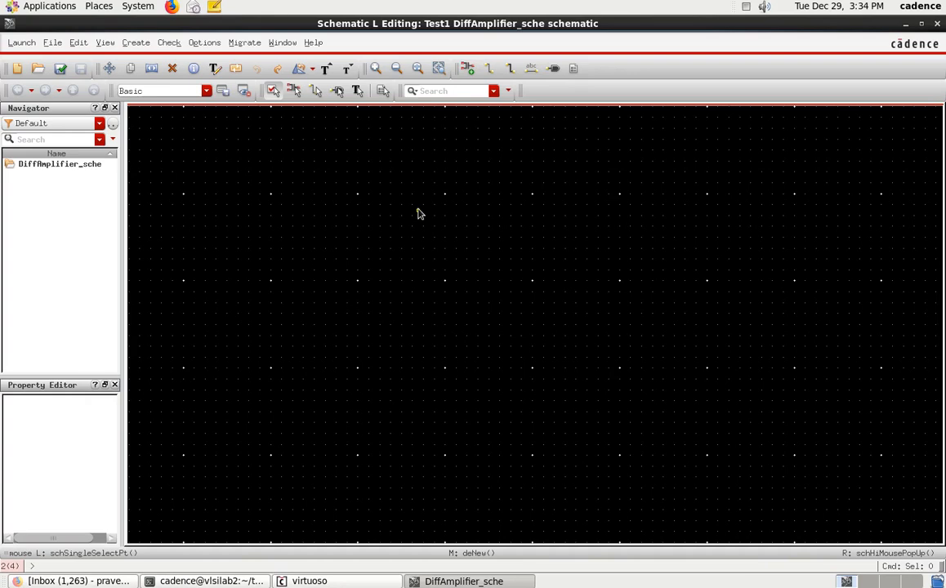
Step: Place a pmos1v symbol instance from the gpdk045 library in the upper part of the schematic
key(i)
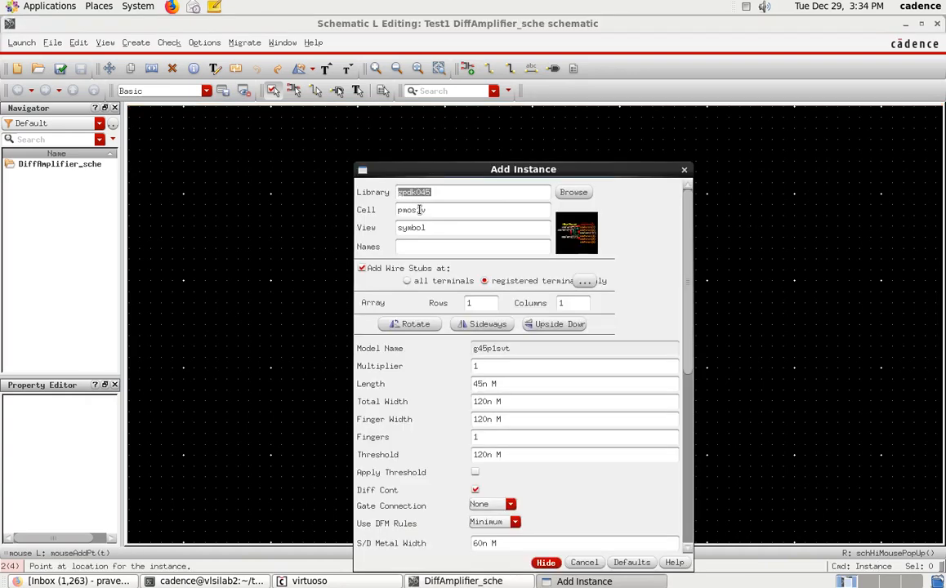
click(574, 193)
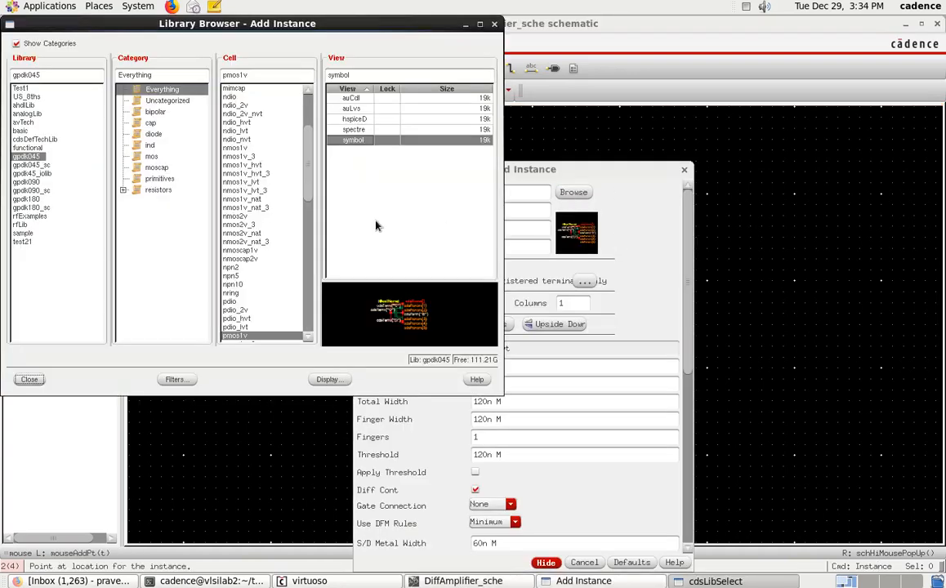
click(27, 156)
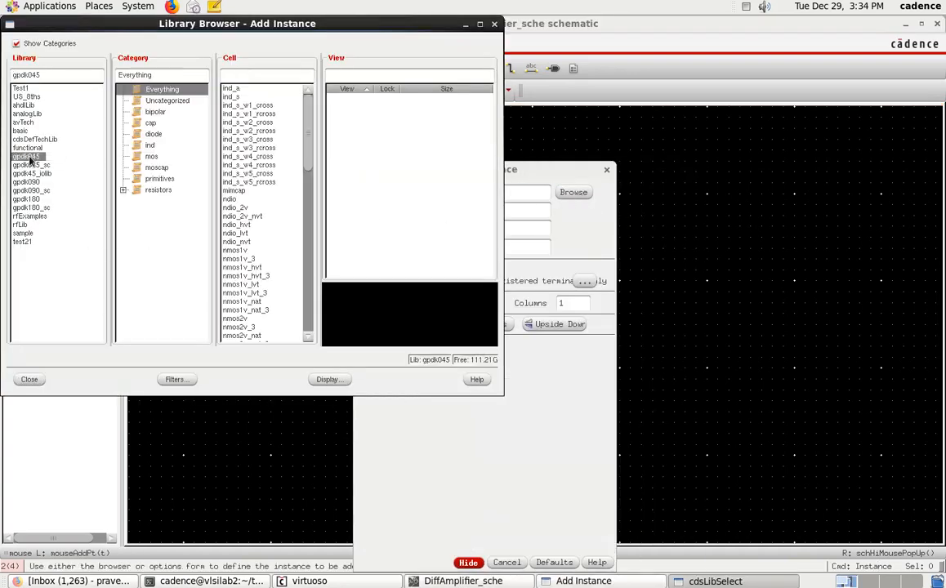
scroll(262, 307, down, 3)
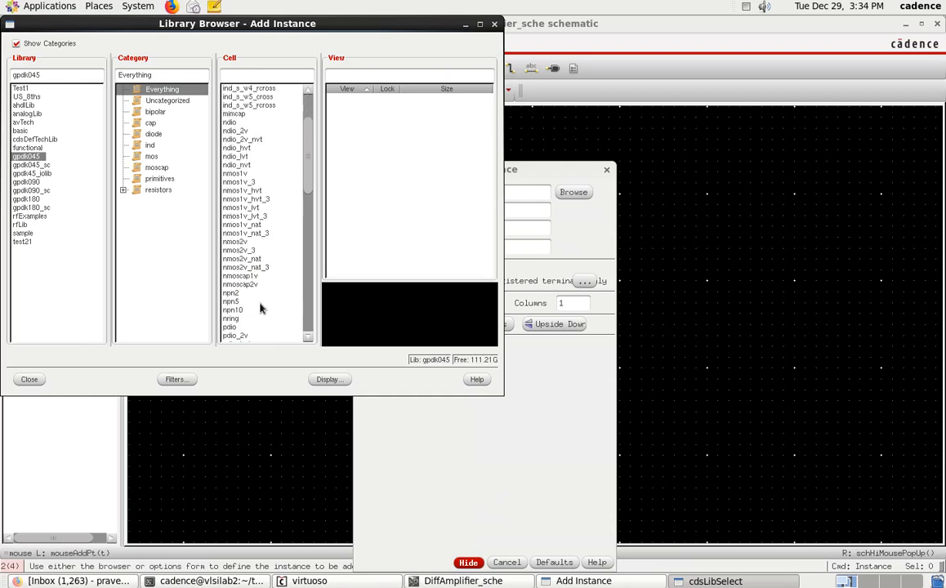
scroll(233, 330, down, 2)
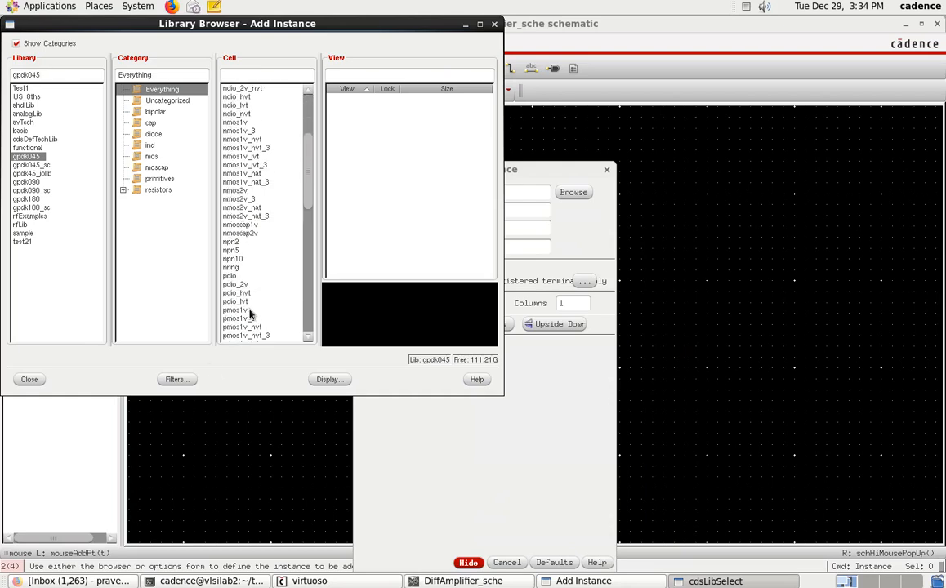
click(246, 311)
click(28, 379)
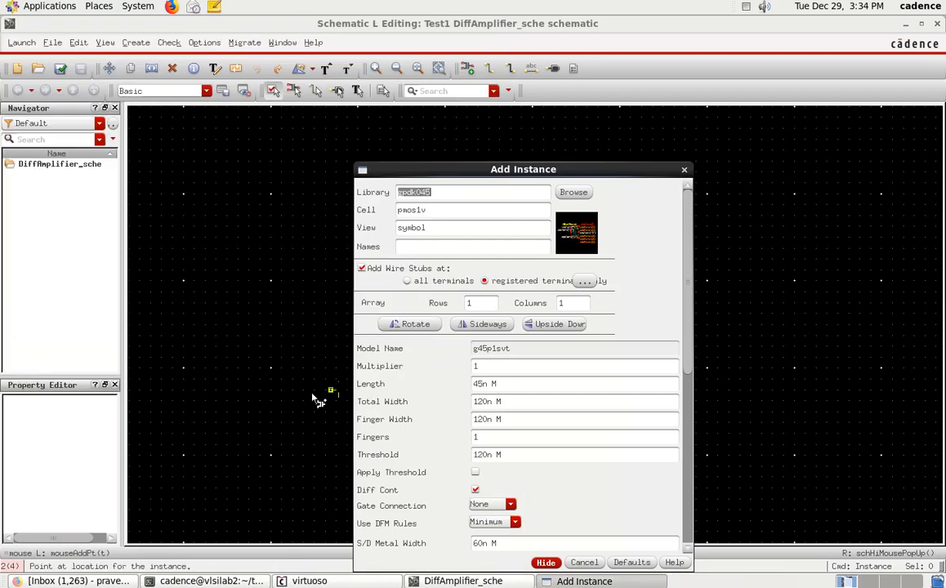
drag(639, 178, 517, 160)
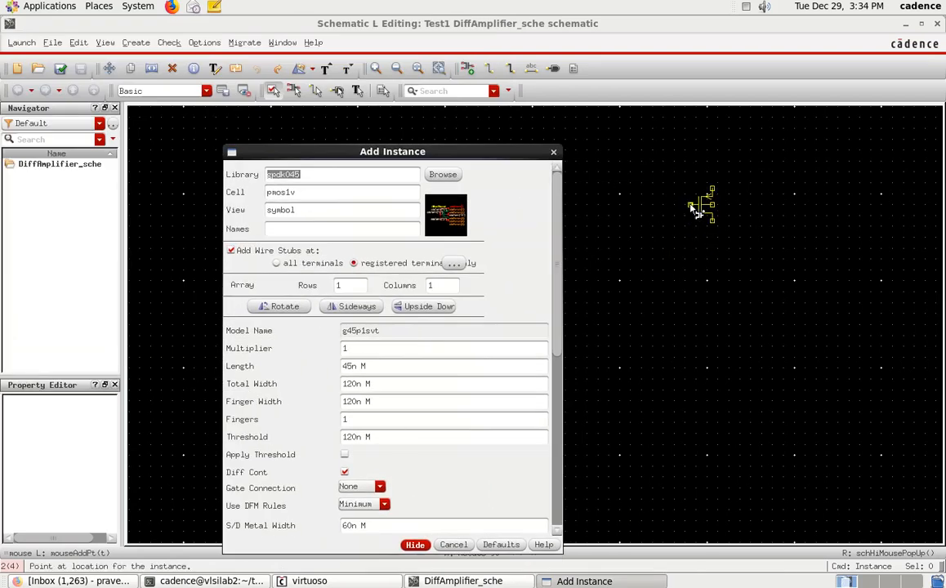
click(608, 217)
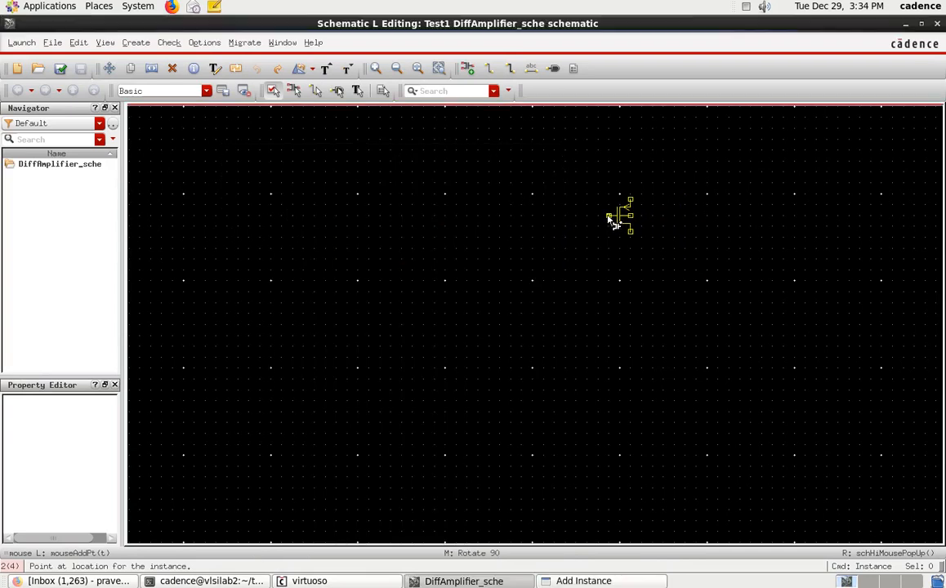
click(607, 217)
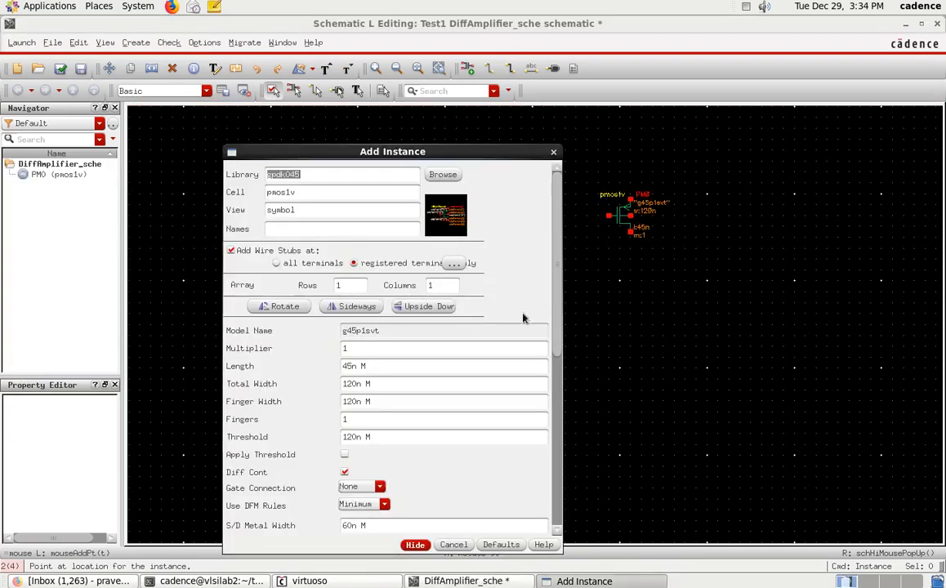
Step: Place a second pmos1v, mirrored sideways, level with and to the left of the first so their gates face each other
drag(399, 153, 327, 111)
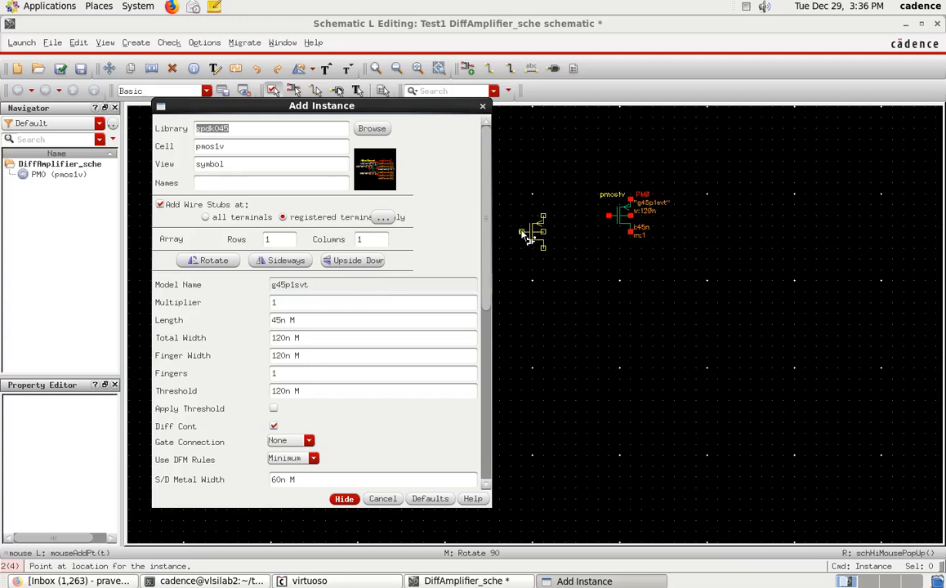
click(281, 261)
drag(397, 104, 245, 136)
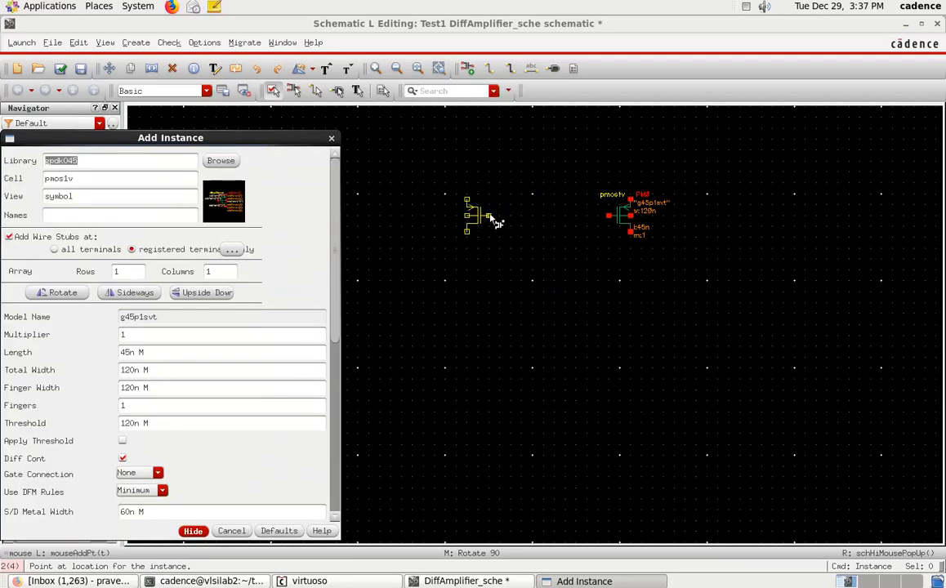
click(488, 219)
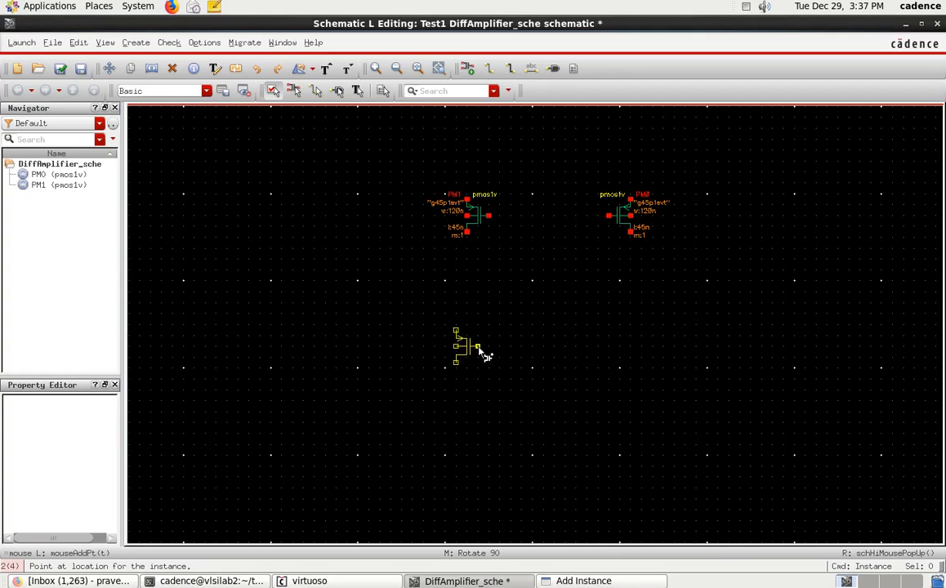
key(Escape)
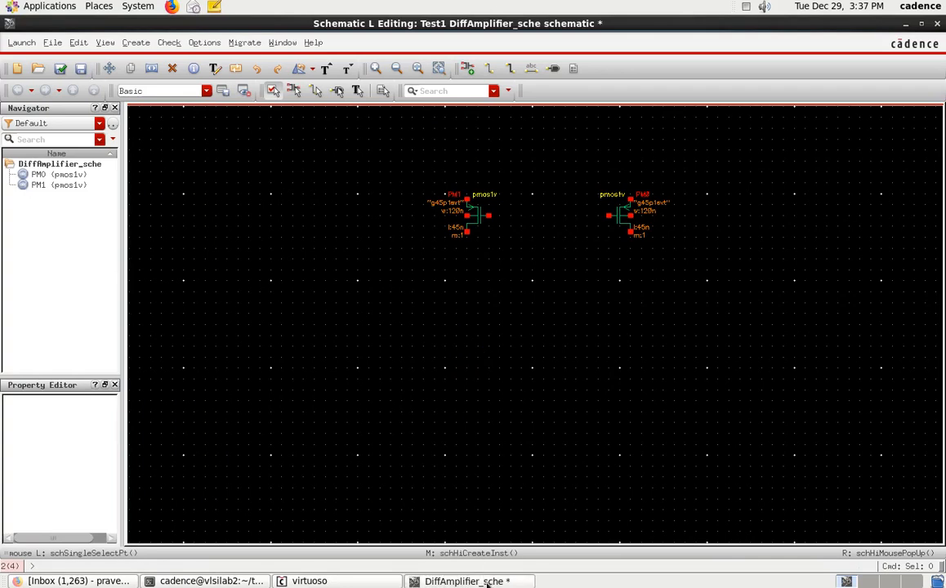
Step: Place an nmos1v symbol instance from gpdk045 below the left PMOS, with its gate facing outward
key(i)
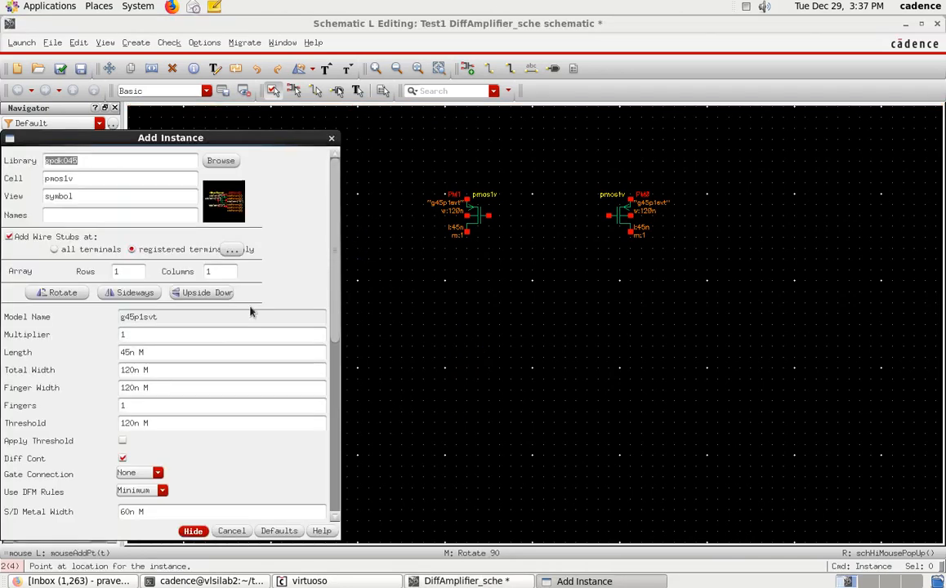
click(221, 160)
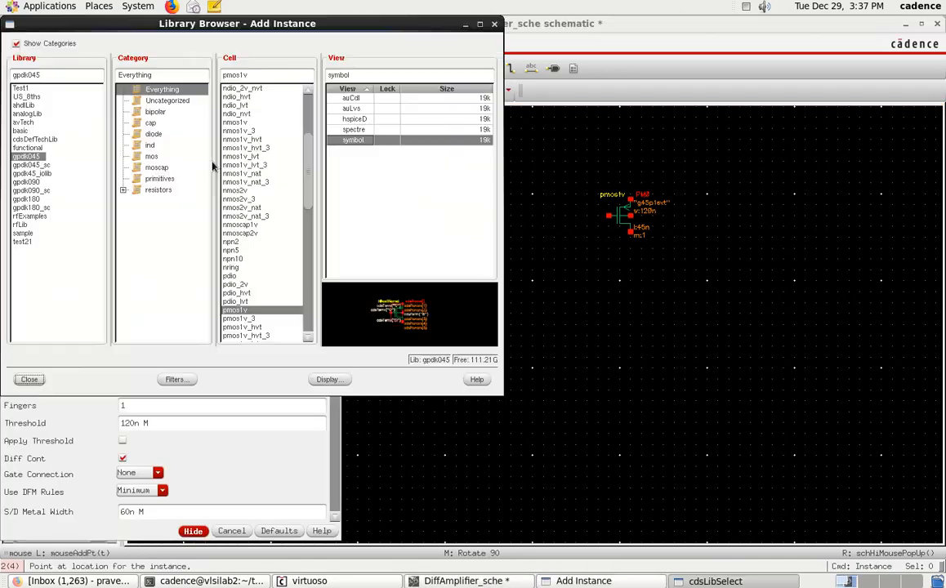
click(236, 123)
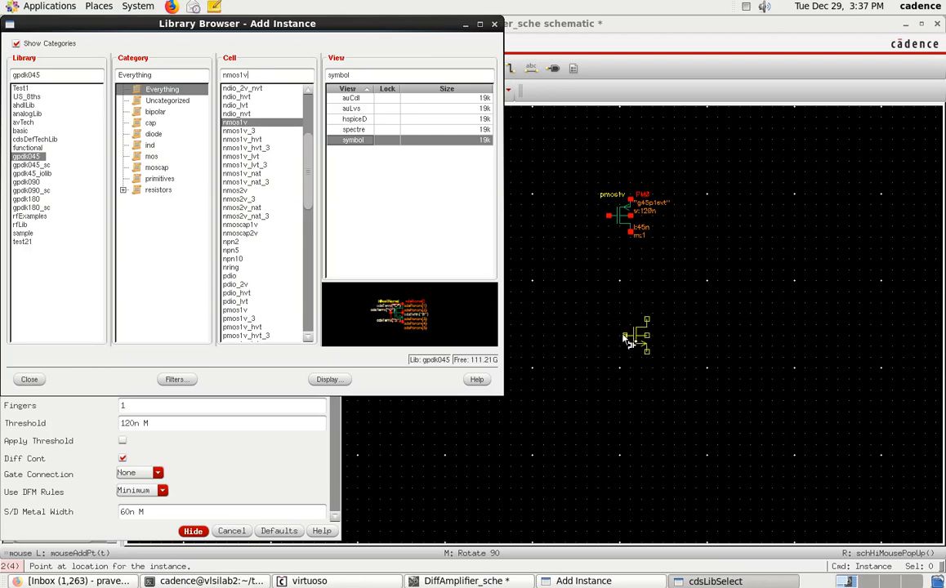
click(23, 381)
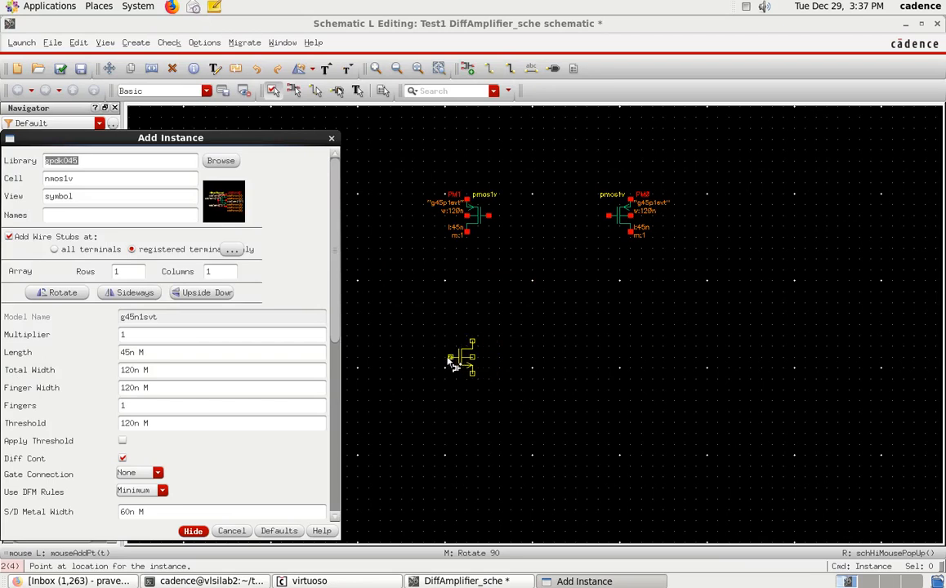
click(448, 364)
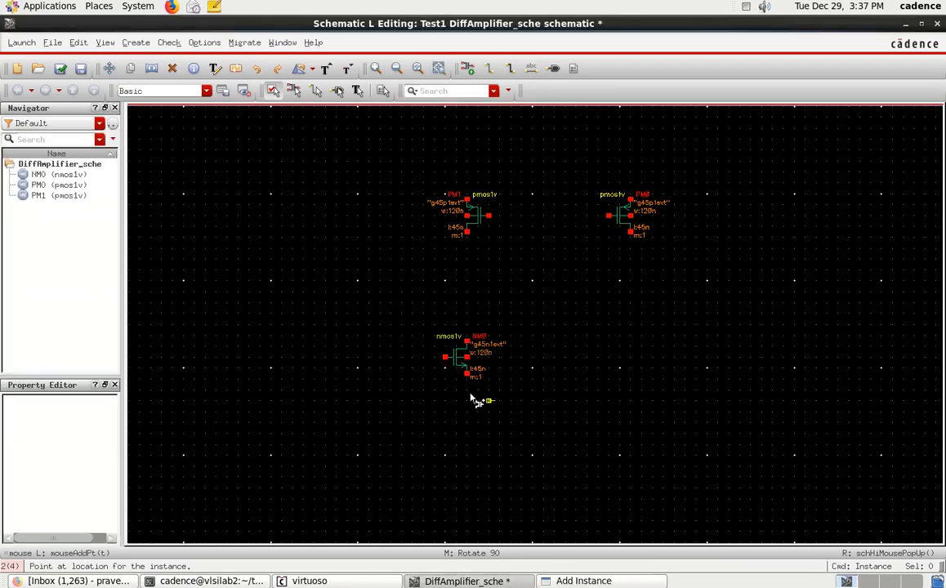
Step: Place a second nmos1v, mirrored sideways, below the right PMOS and level with the first NMOS
click(592, 580)
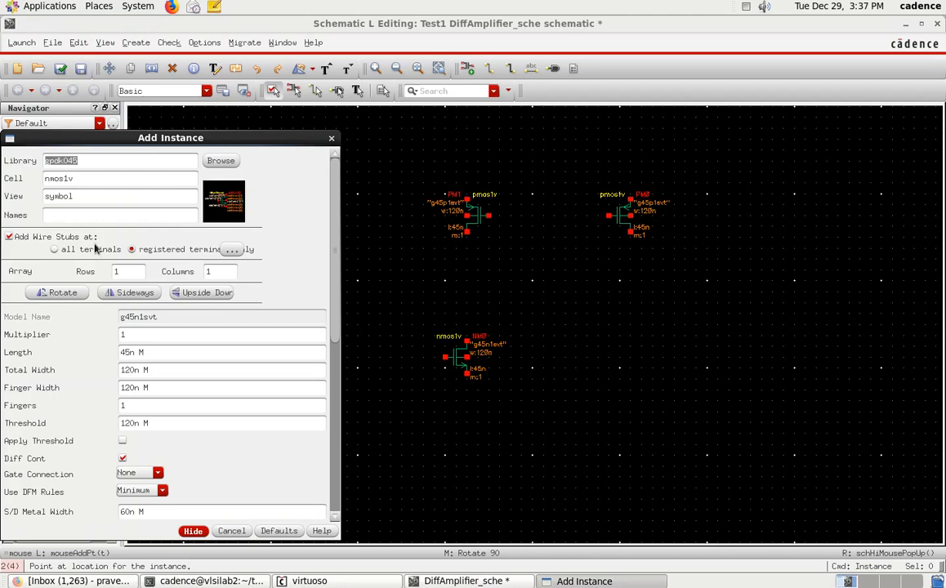
click(112, 299)
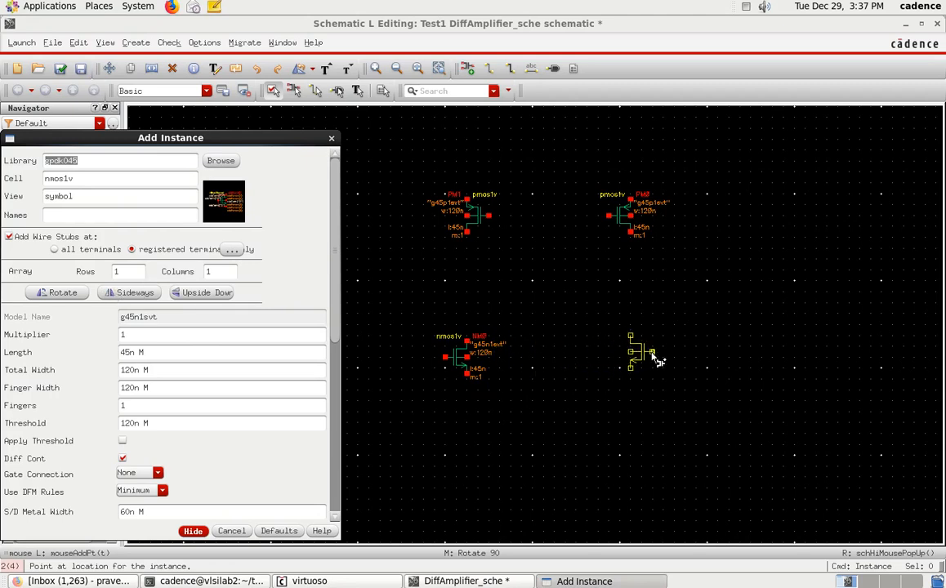
click(658, 359)
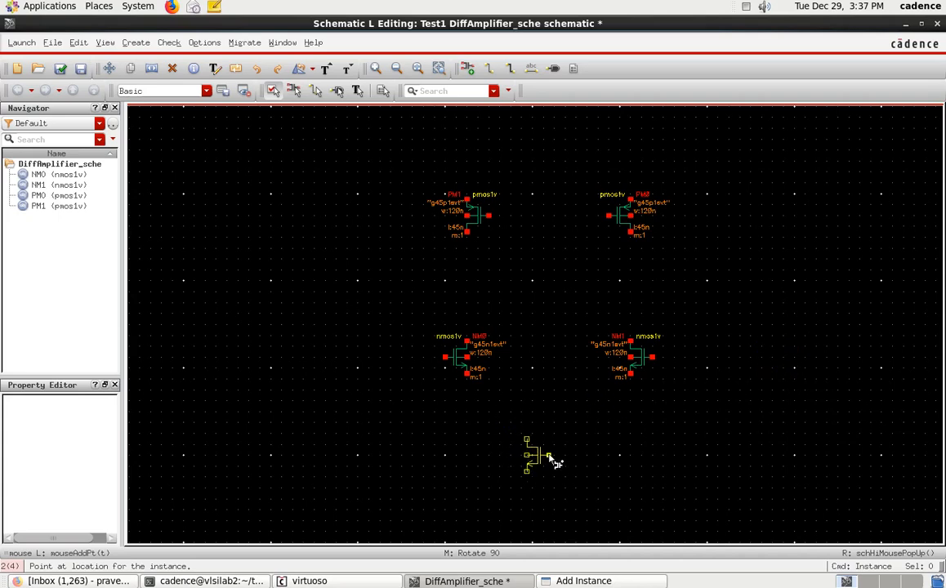
Step: Place a third nmos1v in unmirrored orientation, centred below the two NMOS transistors
key(r)
key(r)
key(F3)
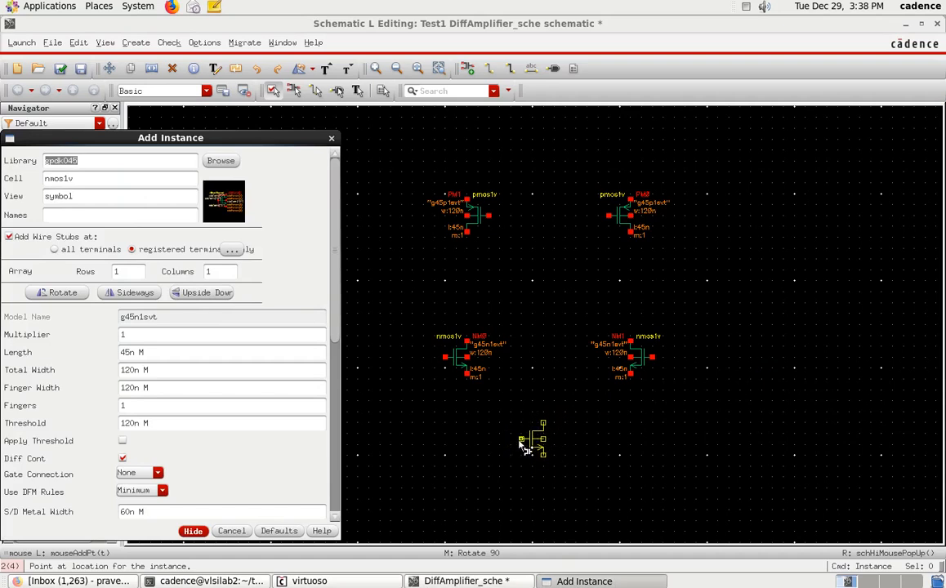
click(522, 445)
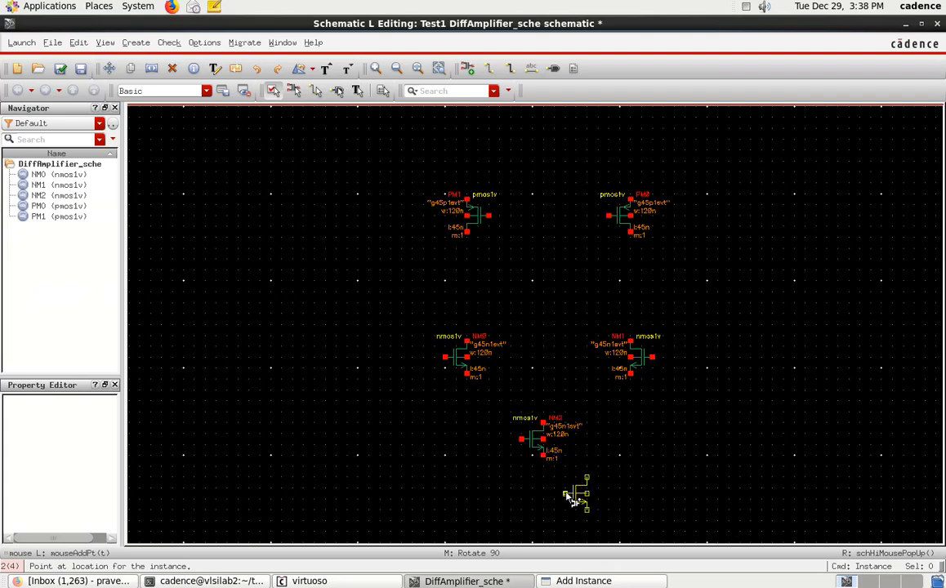
Step: Place a fourth nmos1v, mirrored sideways, to the left of the bottom NMOS so their gates face each other
click(570, 580)
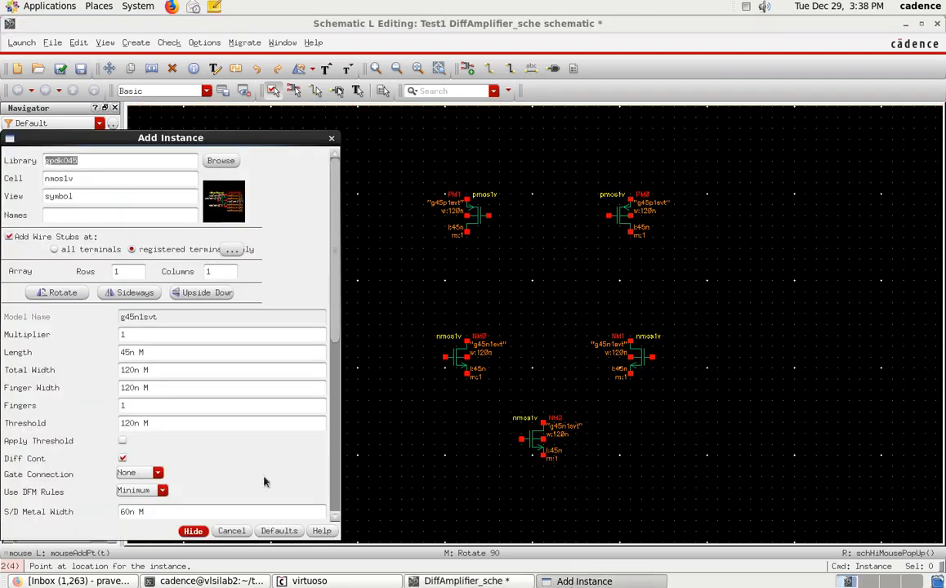
click(131, 294)
click(193, 531)
middle_click(374, 462)
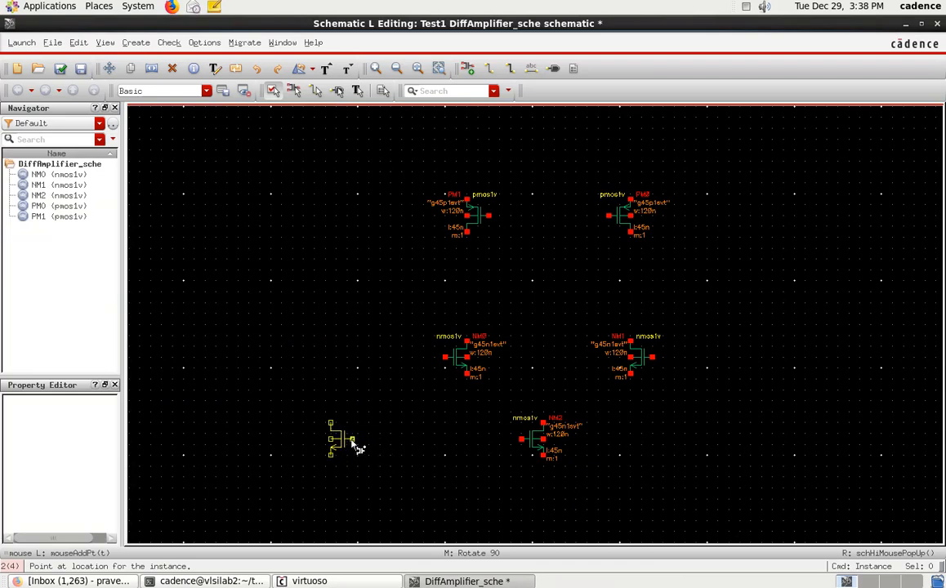
click(357, 447)
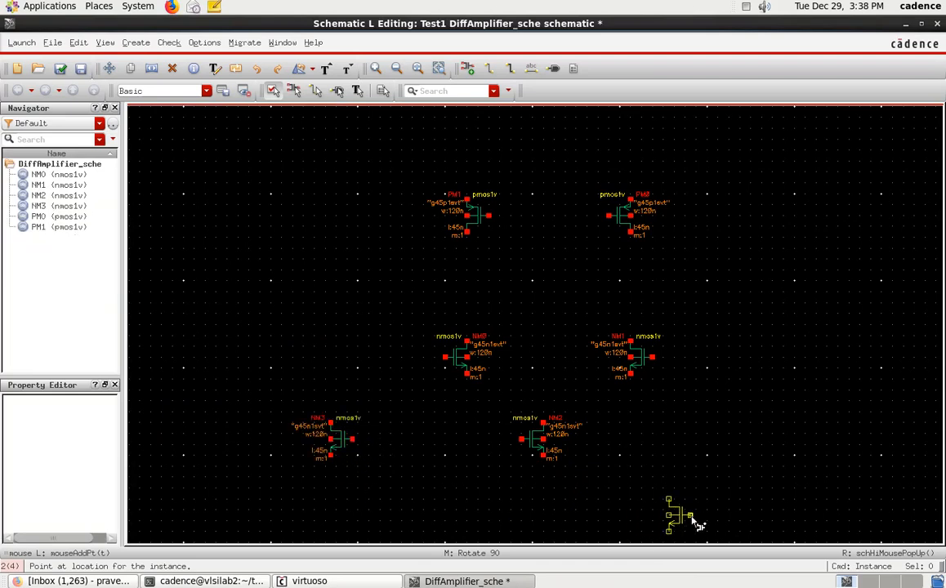
key(Escape)
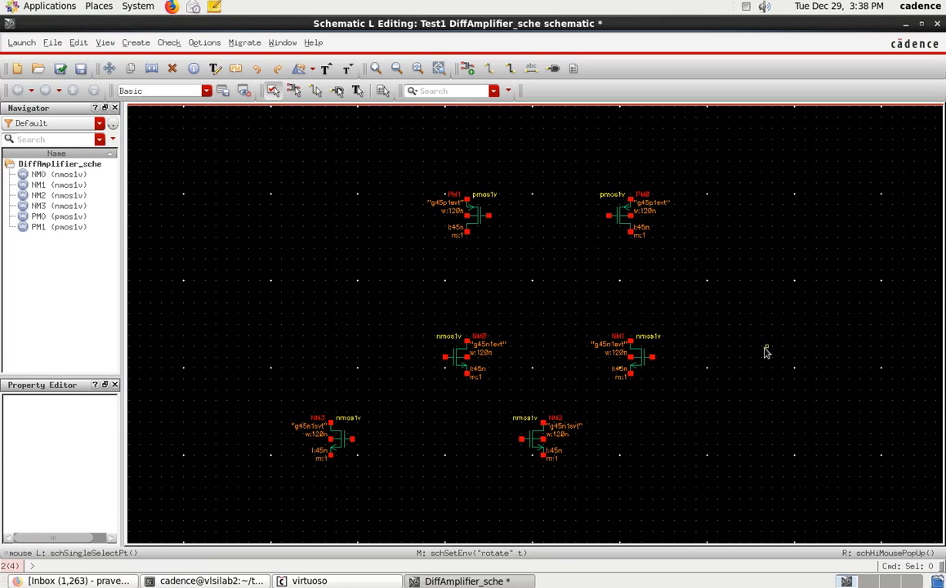
Step: Add an input pin named Vdd with signal type power, rotated to point down, centred above the two PMOS transistors
key(p)
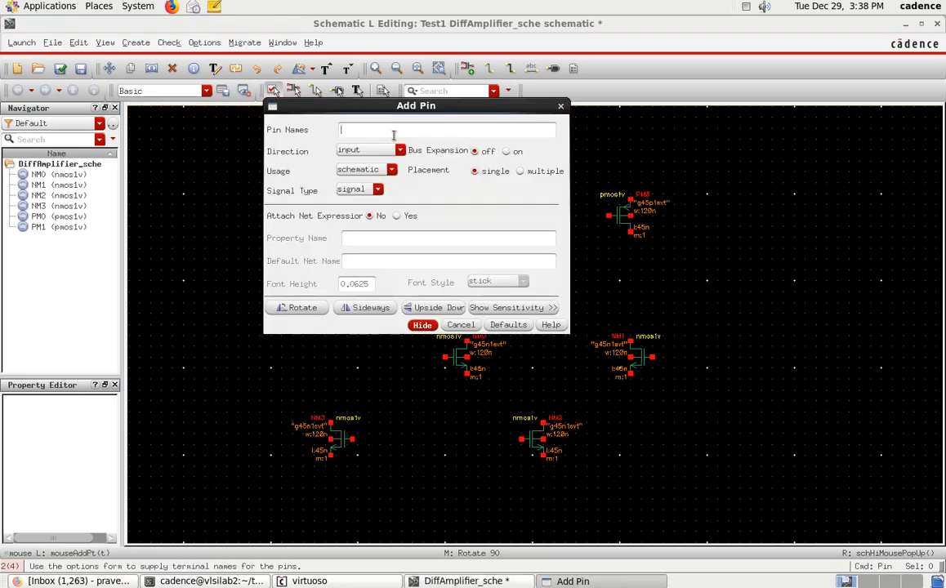
text(Vdd vss)
key(BackSpace)
key(BackSpace)
key(BackSpace)
text(Vss)
drag(379, 129, 356, 127)
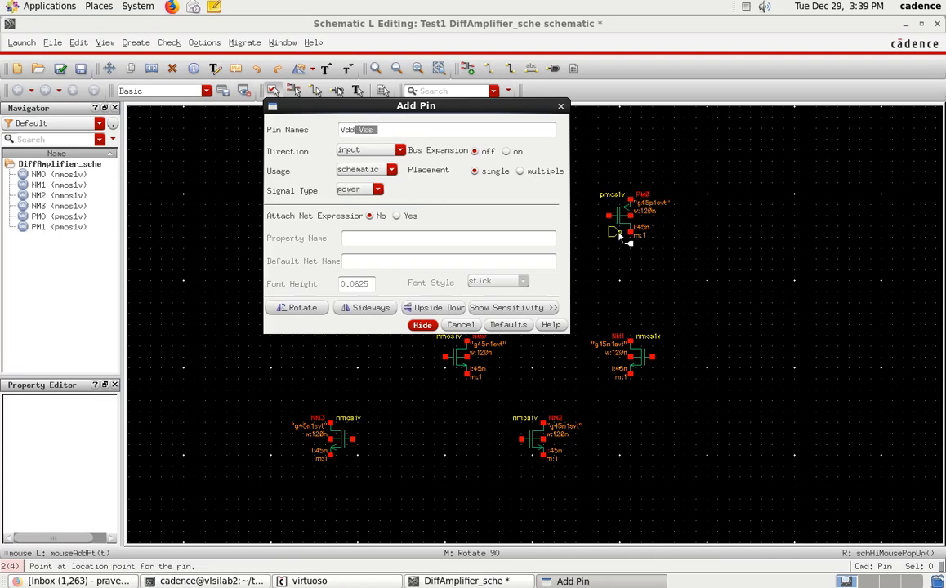
key(BackSpace)
key(Return)
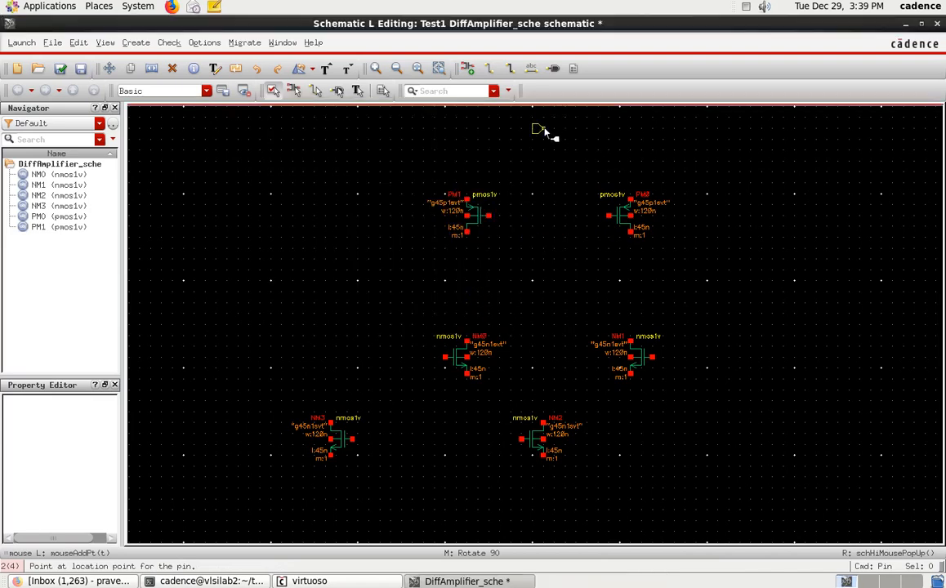
middle_click(545, 133)
click(543, 142)
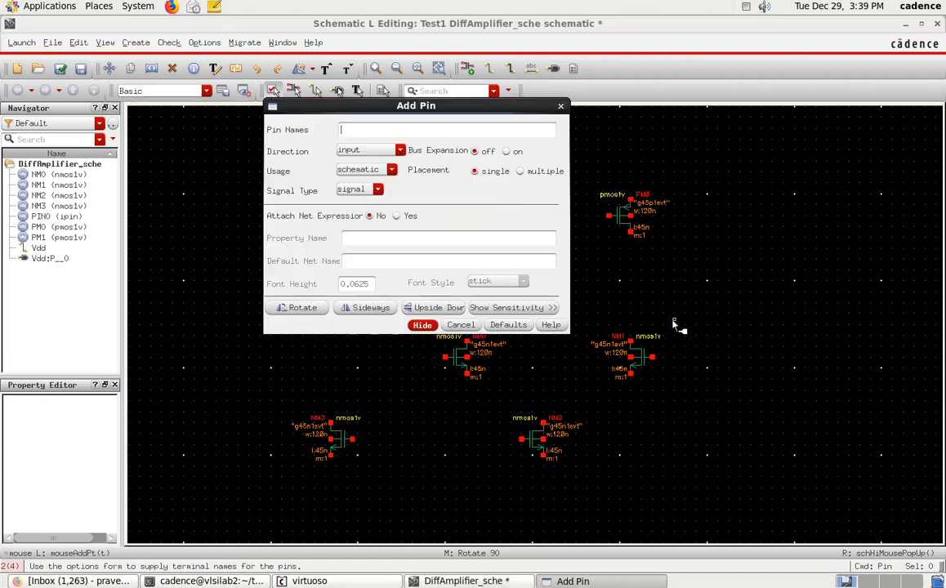
Step: Add an input pin named Vss, pointing up, below and between the two bottom NMOS transistors
text(Vss)
click(425, 326)
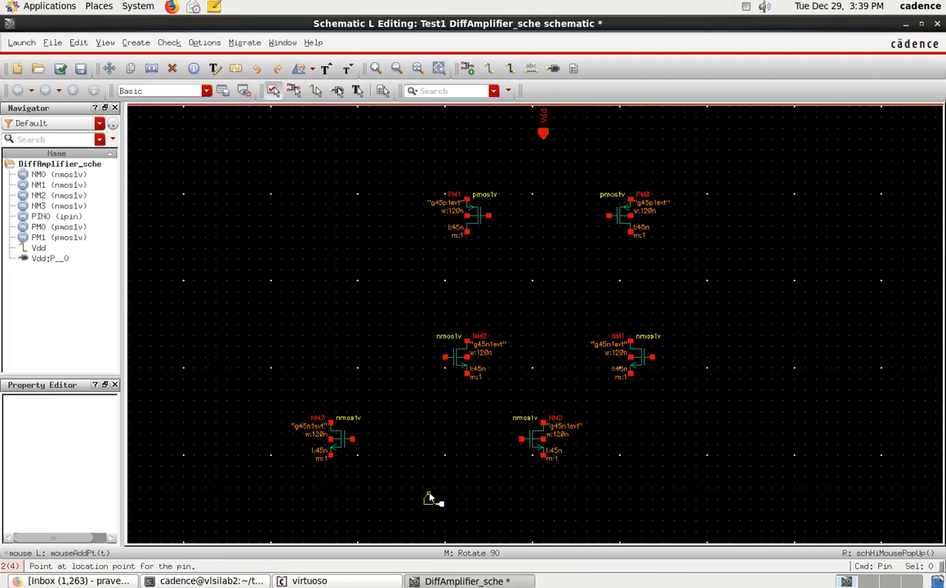
click(434, 494)
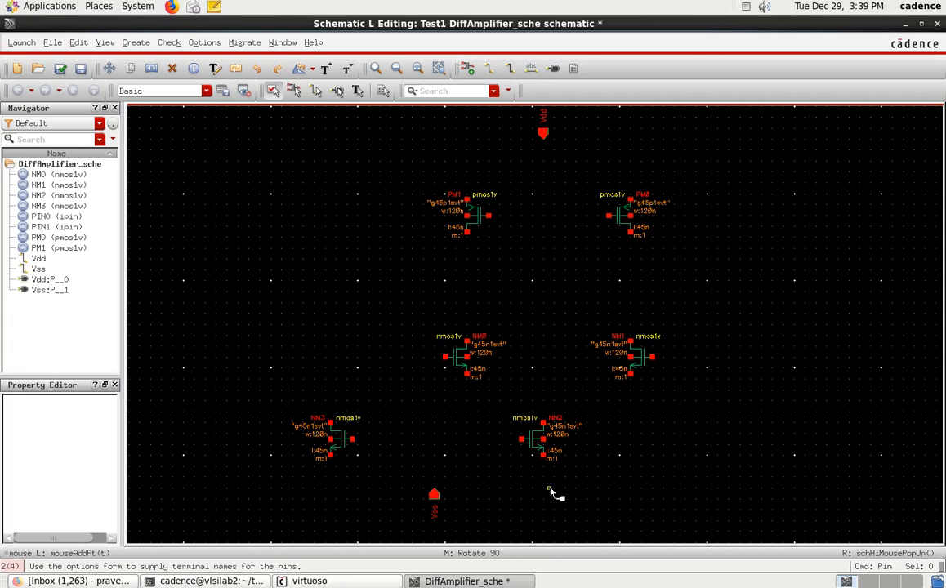
key(Escape)
Step: Add an input pin named V1 facing the gate of the left middle NMOS, level with it
text(p)
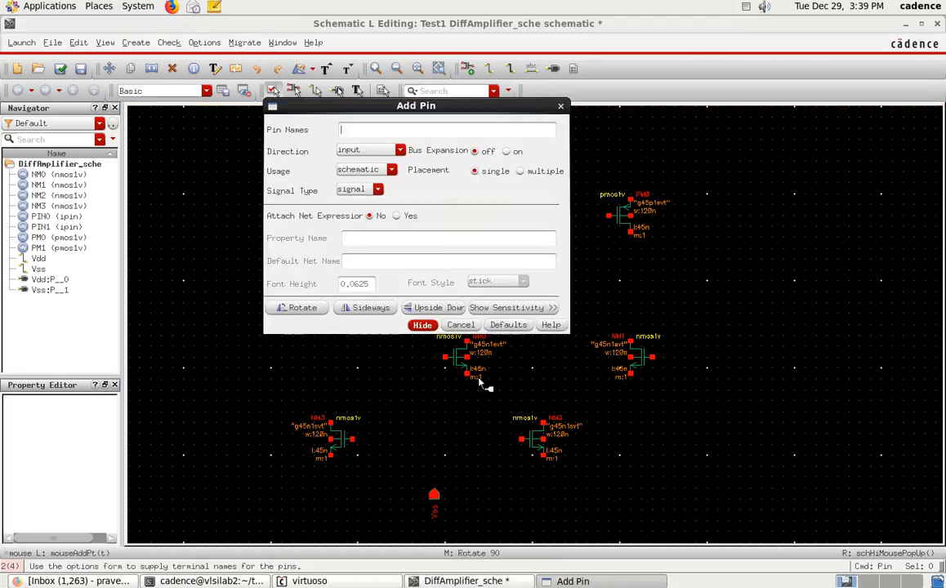
text(V1)
click(423, 325)
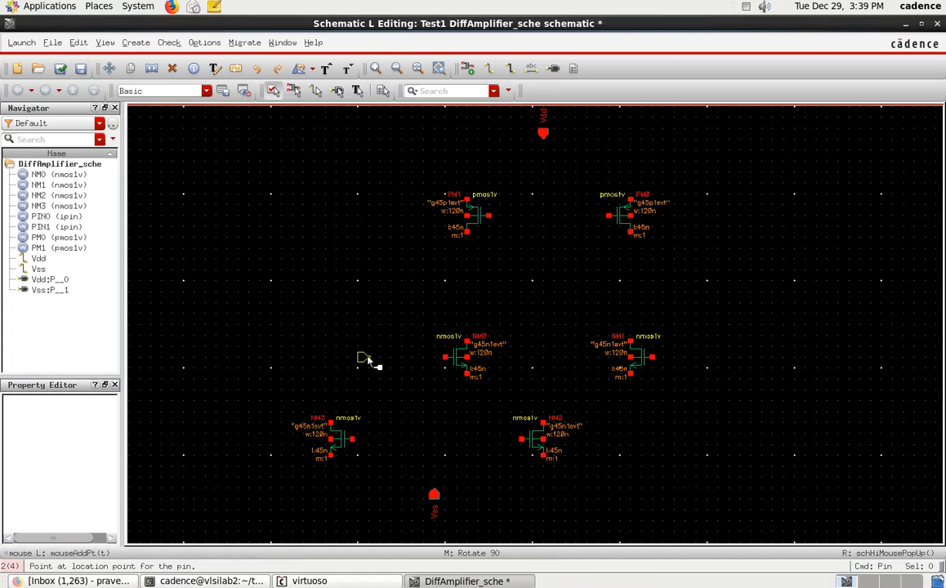
click(368, 360)
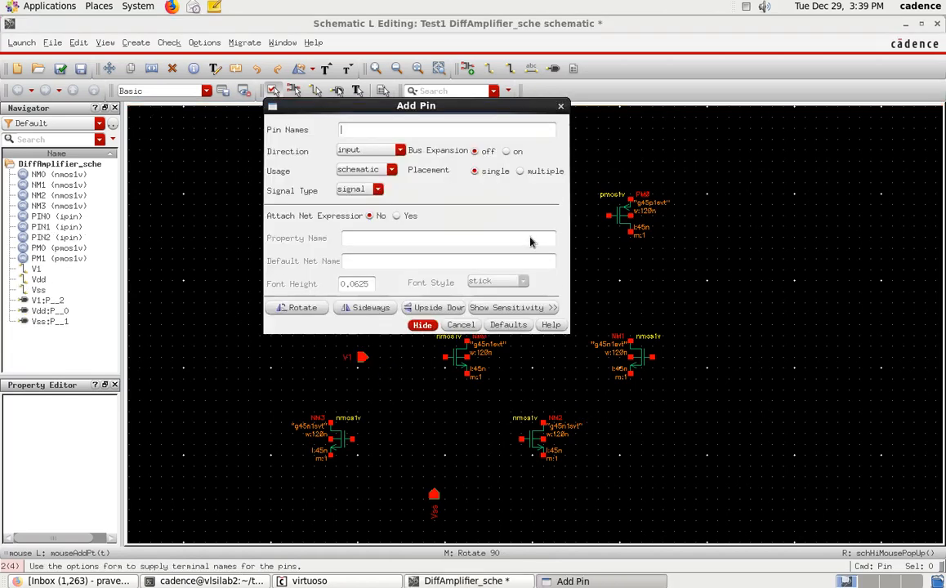
Step: Add an input pin named V2, mirrored to face the gate of the right middle NMOS, level with it
text(V2)
click(422, 324)
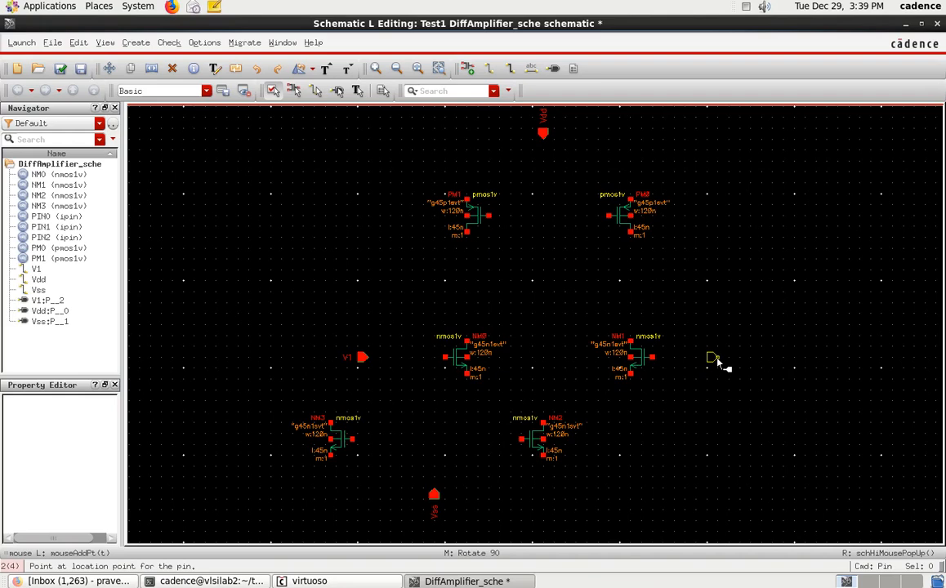
click(728, 362)
key(Escape)
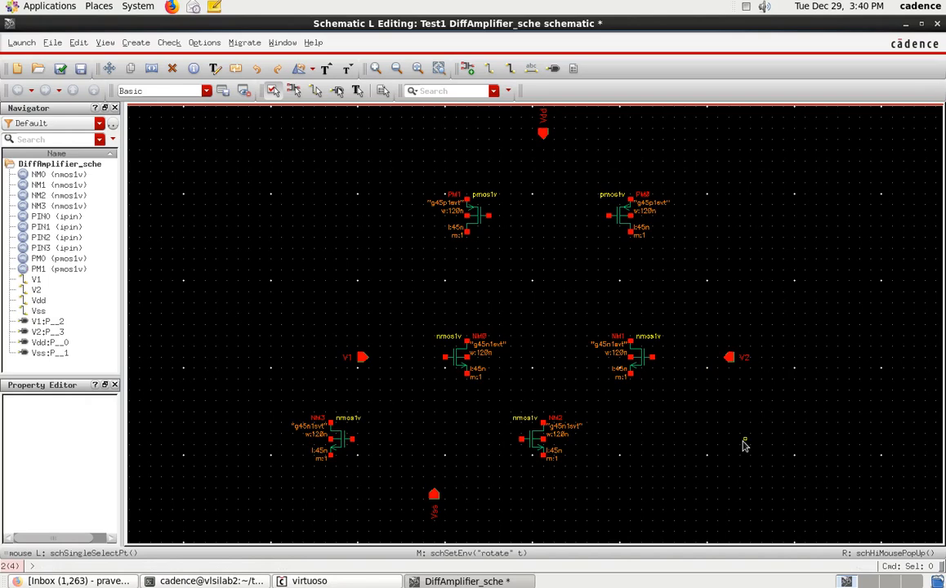
Step: Add an input pin named idc, rotated to point down, above and to the left of NM3
text(p)
text(idc)
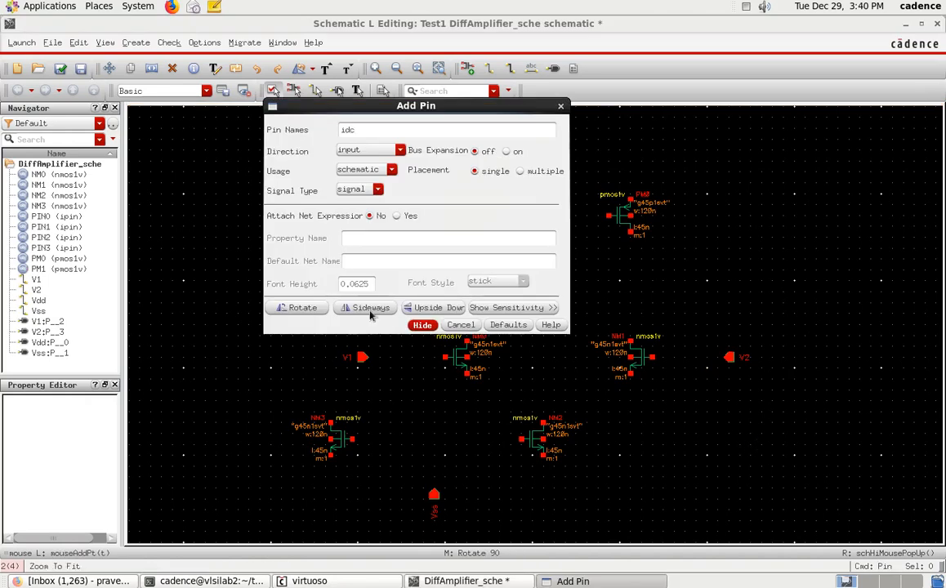
key(Return)
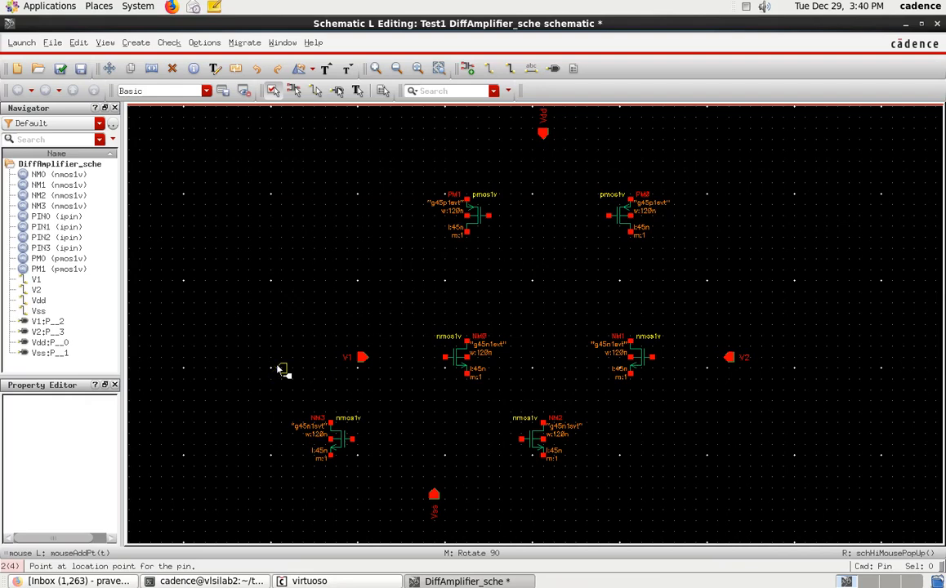
middle_click(275, 370)
click(272, 392)
key(Escape)
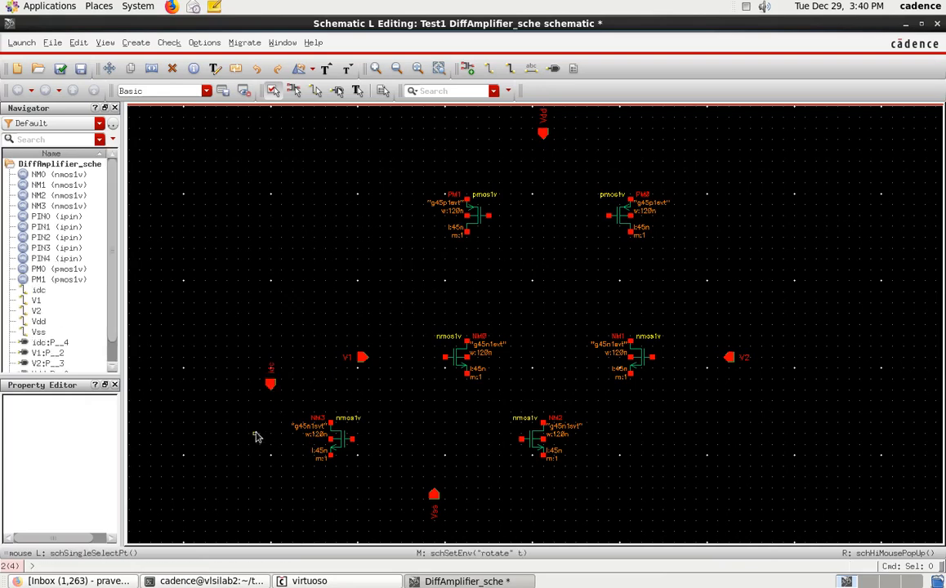
Step: Move NM3 to the left so its drain lines up directly beneath the idc pin
drag(249, 408, 391, 482)
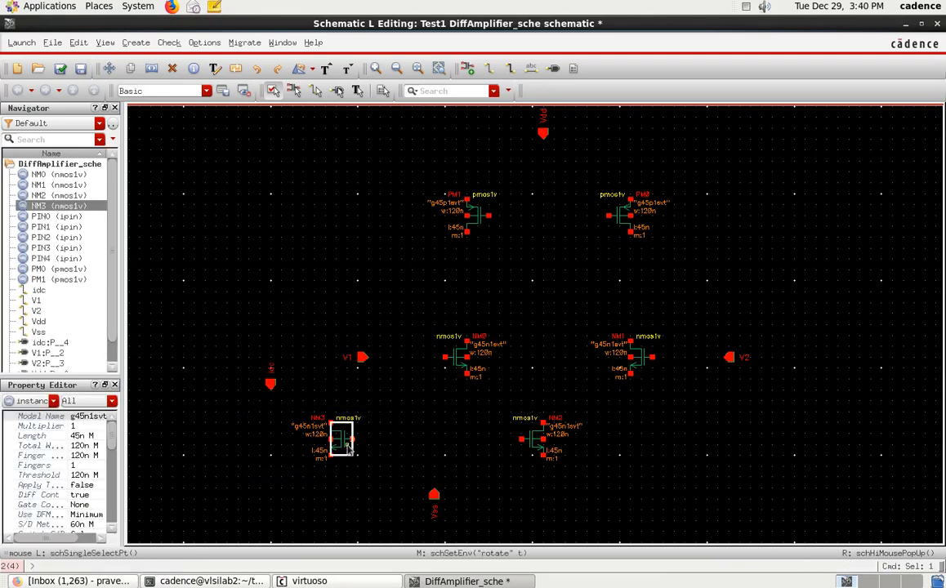
drag(347, 449, 294, 457)
click(331, 510)
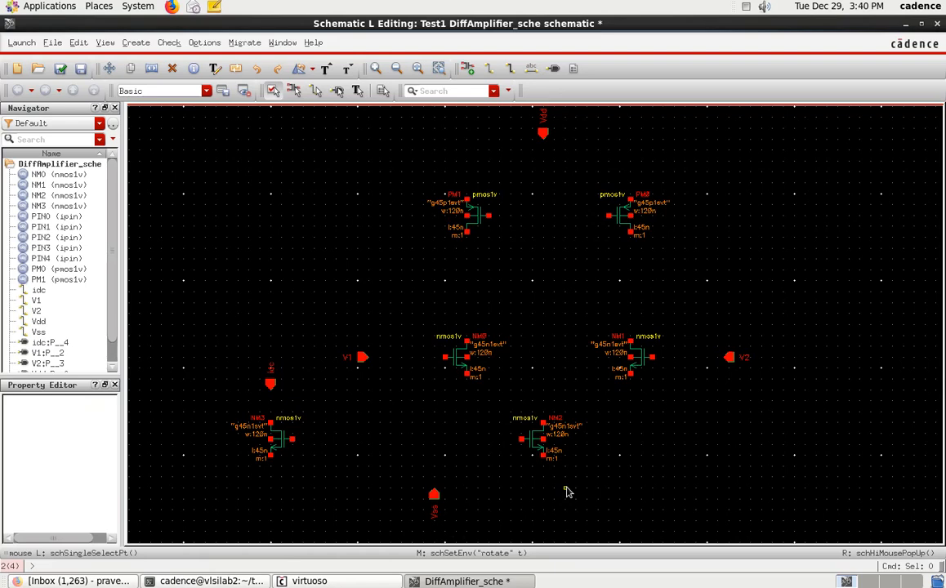
Step: Add an output pin named Vout to the right of the PMOS pair, between the PMOS and NMOS rows
text(p)
text(Vout)
click(372, 150)
click(381, 176)
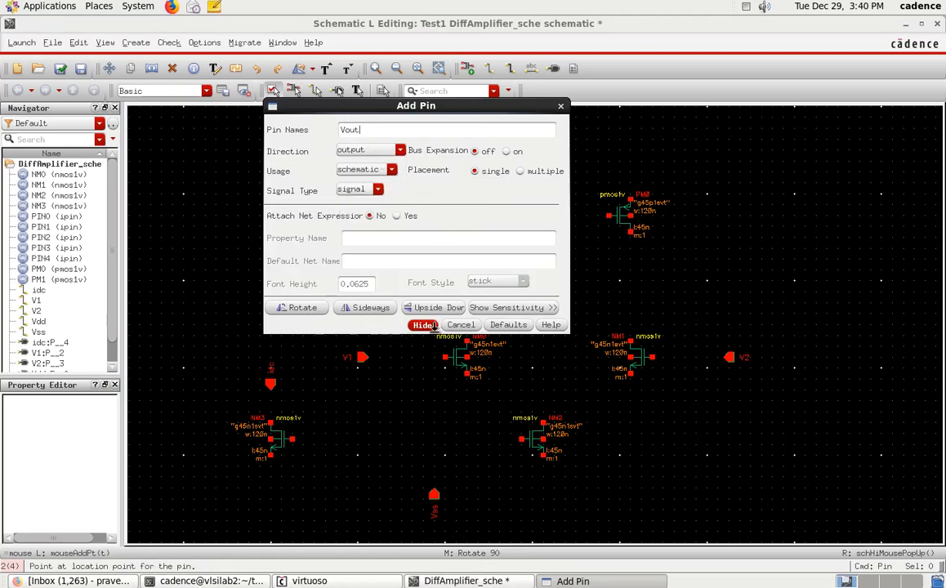
click(426, 325)
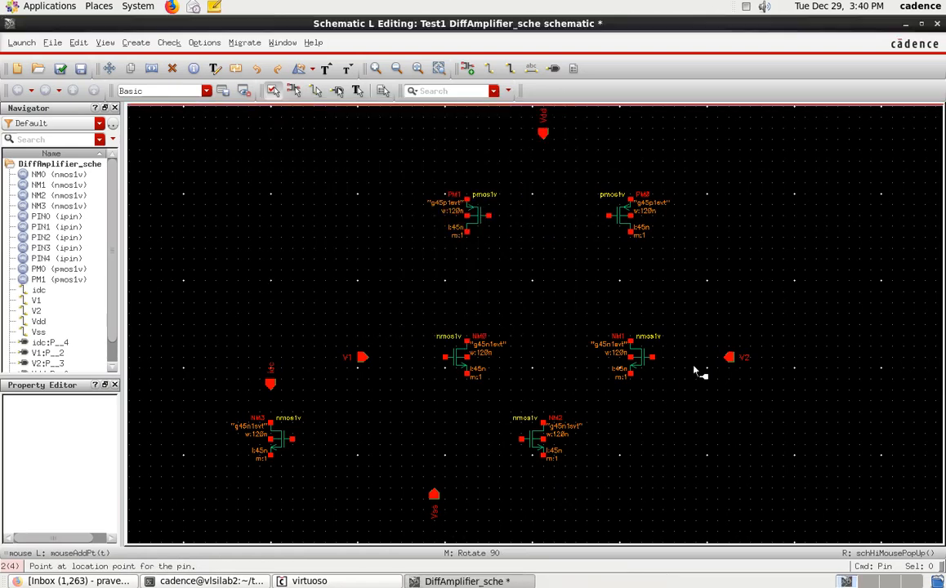
click(743, 271)
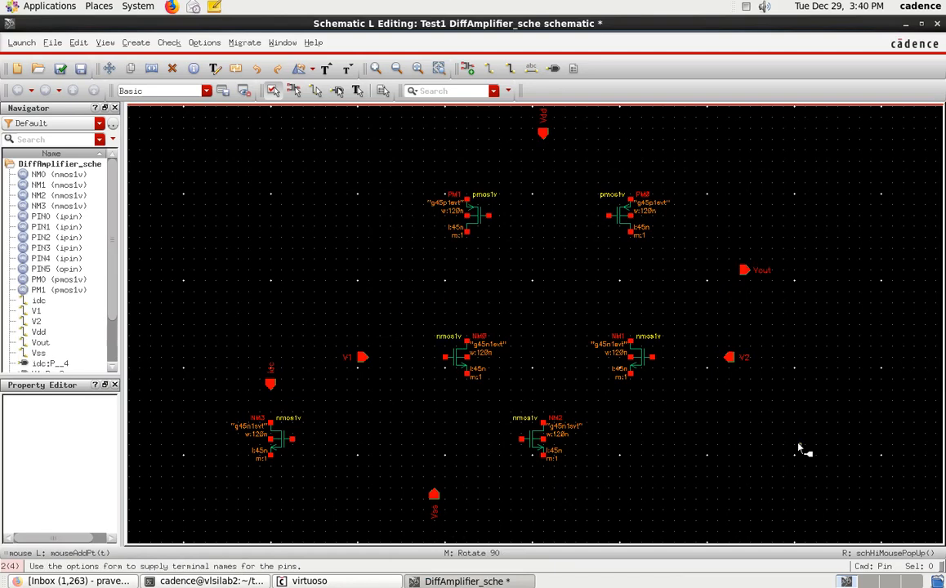
key(Escape)
Step: Wire the two PMOS sources together and connect the Vdd pin to the middle of that wire
key(w)
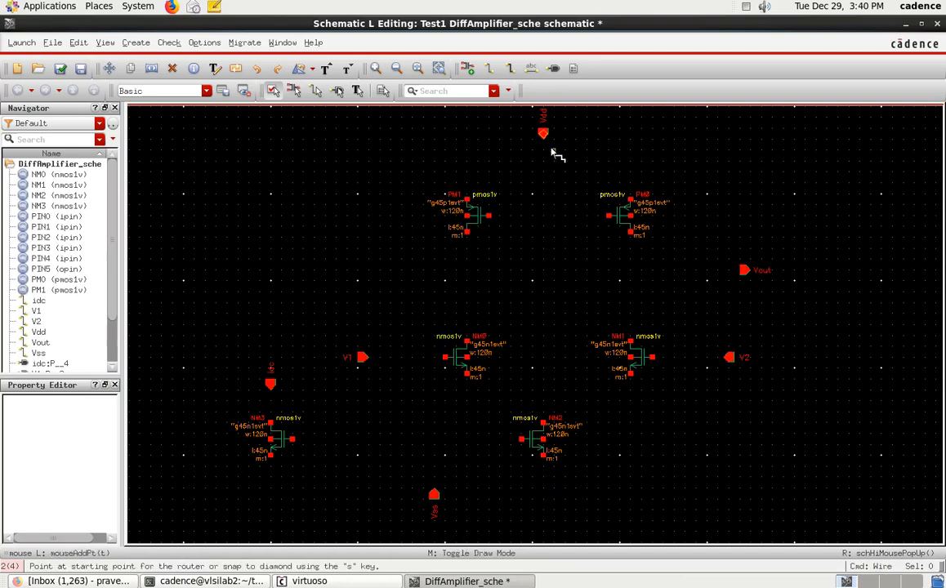
click(470, 200)
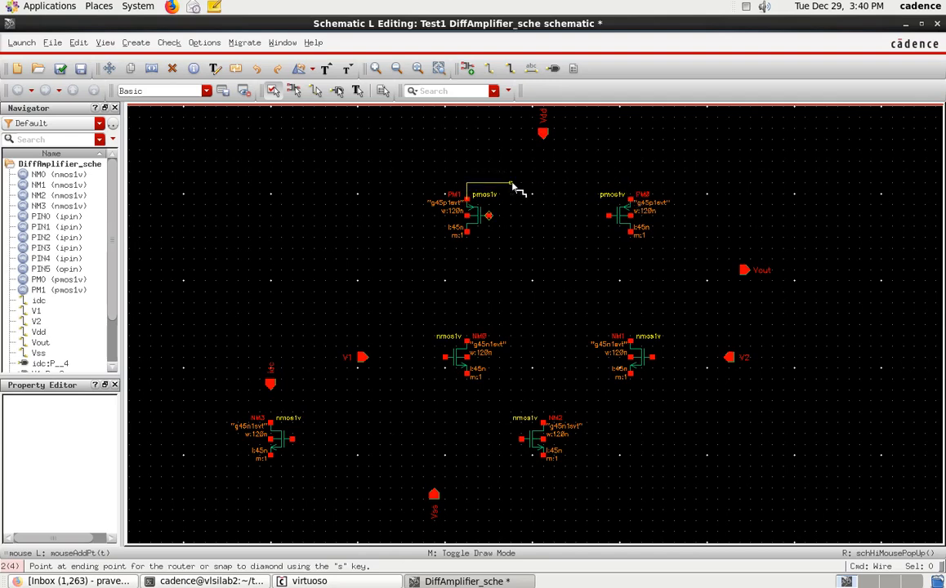
click(630, 185)
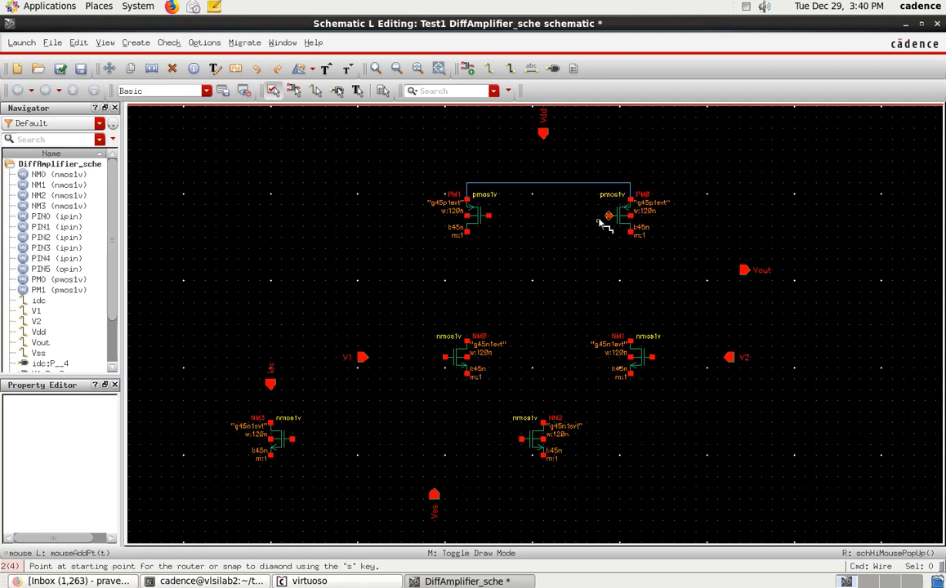
ctrl+scroll(553, 192, up, 1)
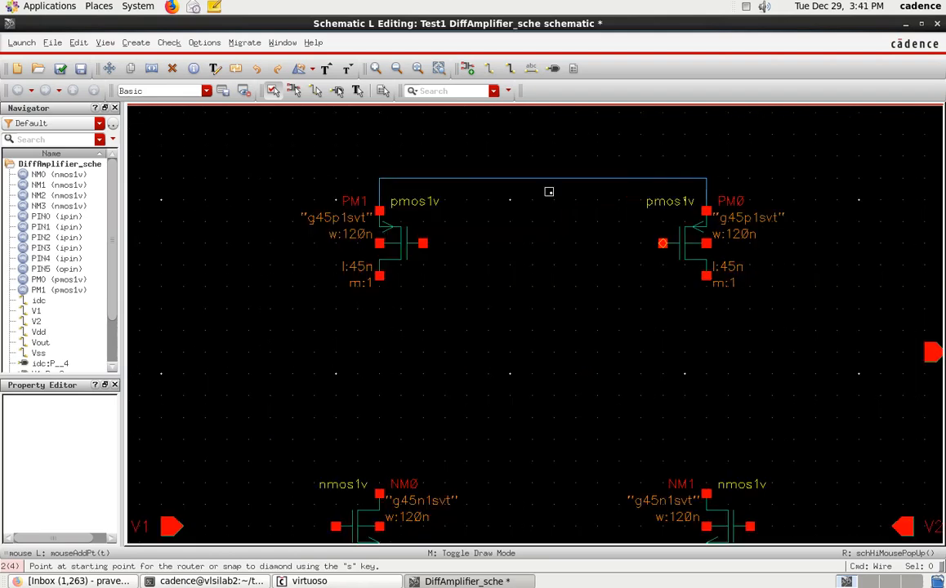
ctrl+scroll(552, 192, down, 1)
click(543, 133)
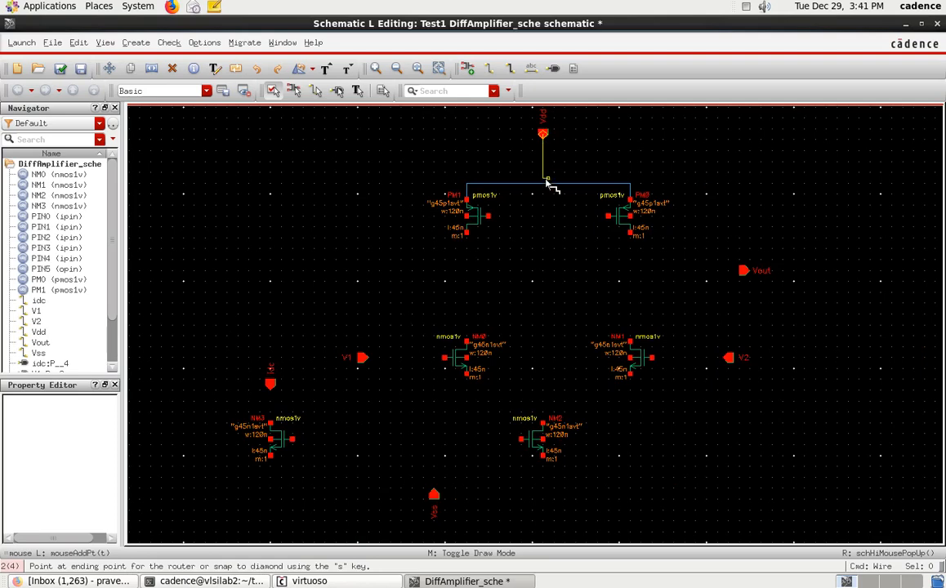
click(543, 184)
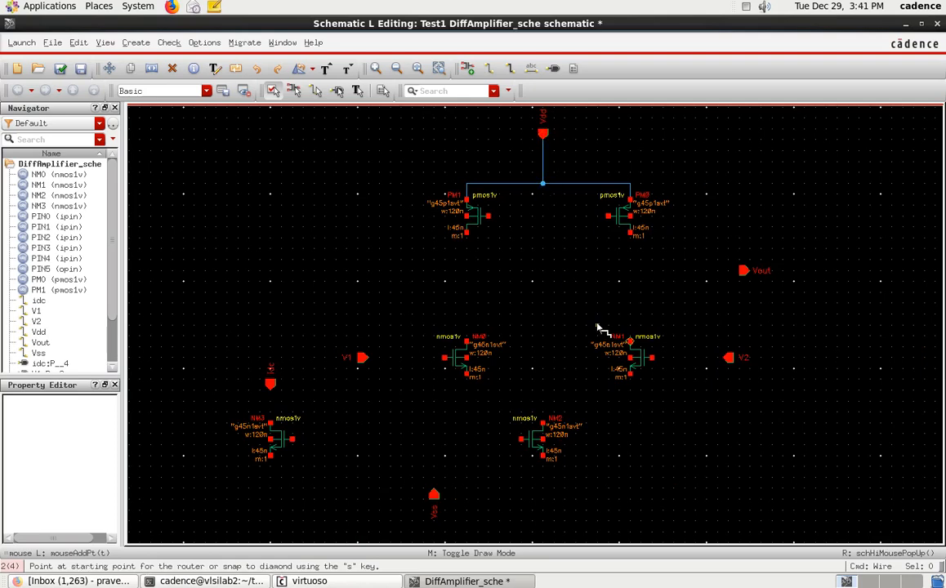
Step: Wire the PM1 and PM0 gates together, and wire each PMOS drain to the drain of the NMOS below it
click(488, 216)
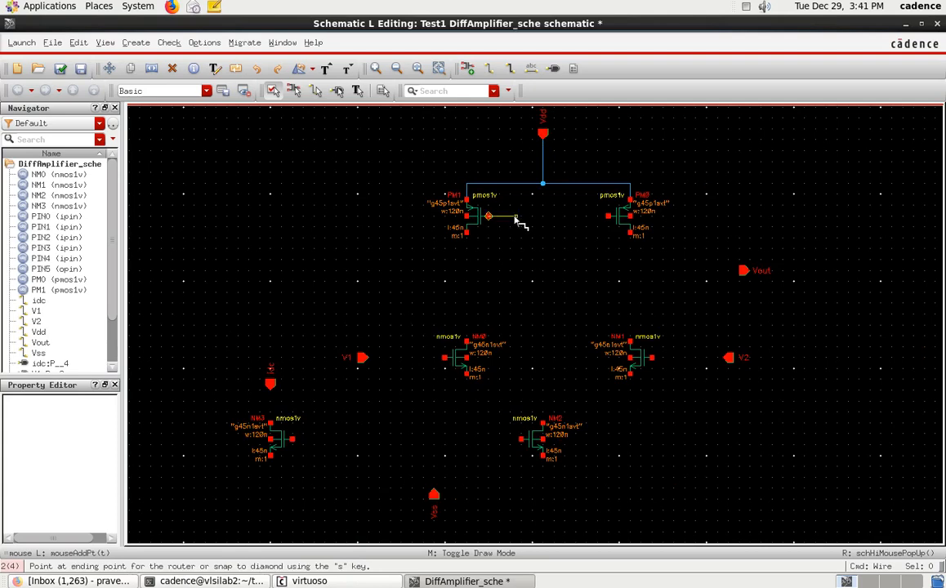
click(608, 217)
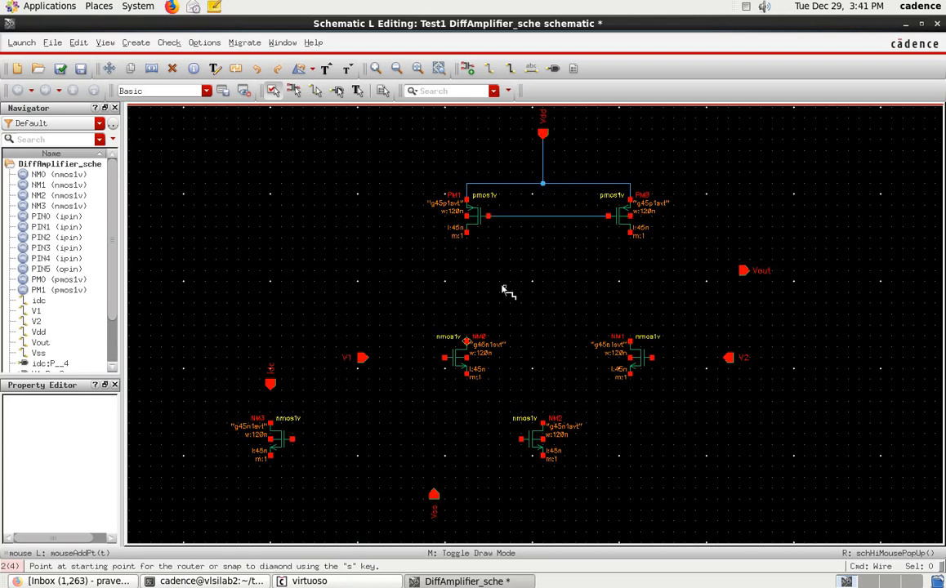
click(466, 234)
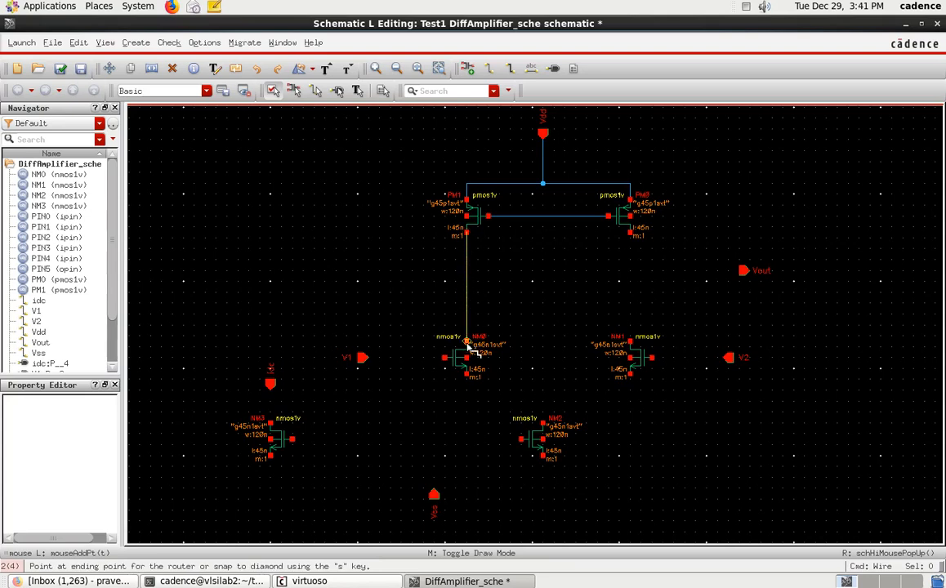
click(466, 340)
click(630, 234)
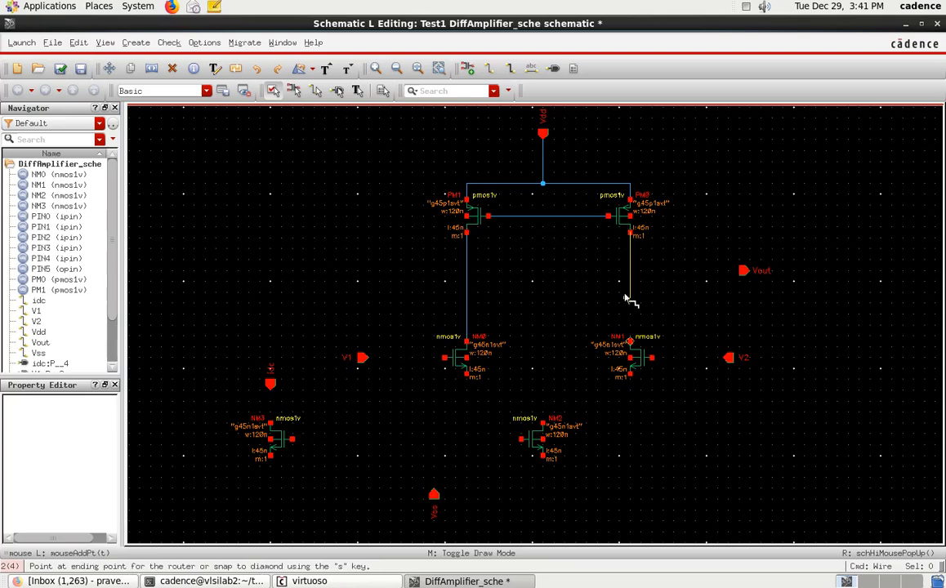
click(631, 344)
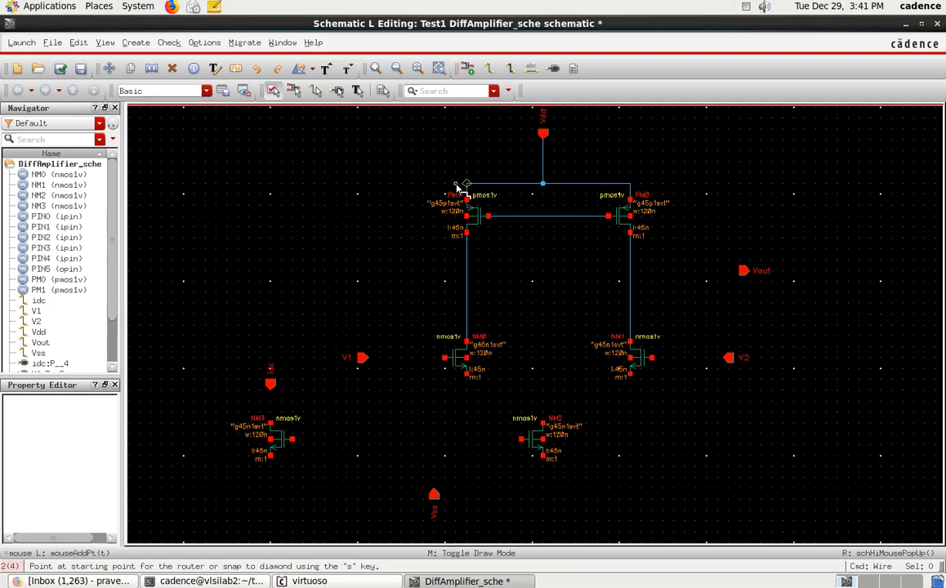
Step: Wire the shared PMOS gate line to PM1's drain, and tie each PMOS bulk terminal to its source wire
click(515, 217)
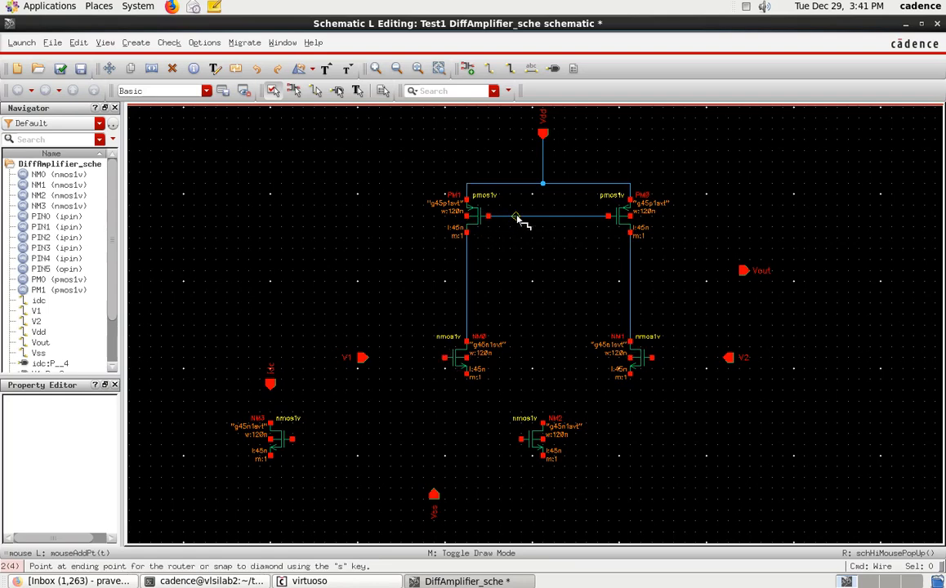
click(467, 254)
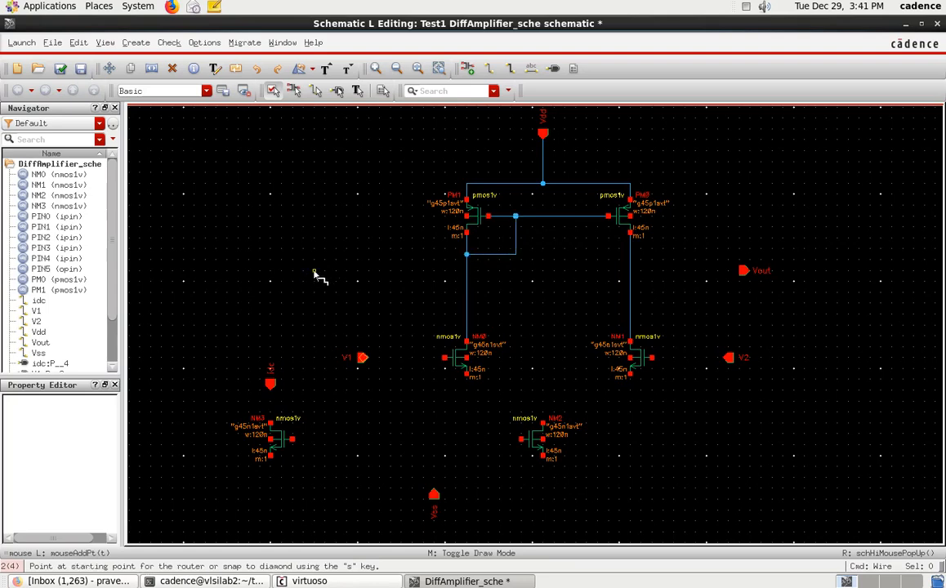
click(632, 217)
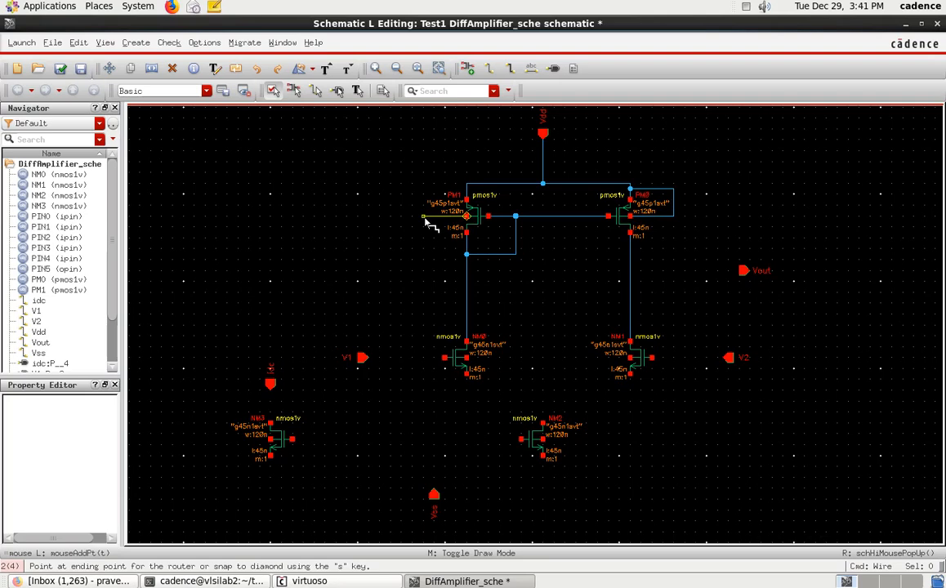
click(468, 195)
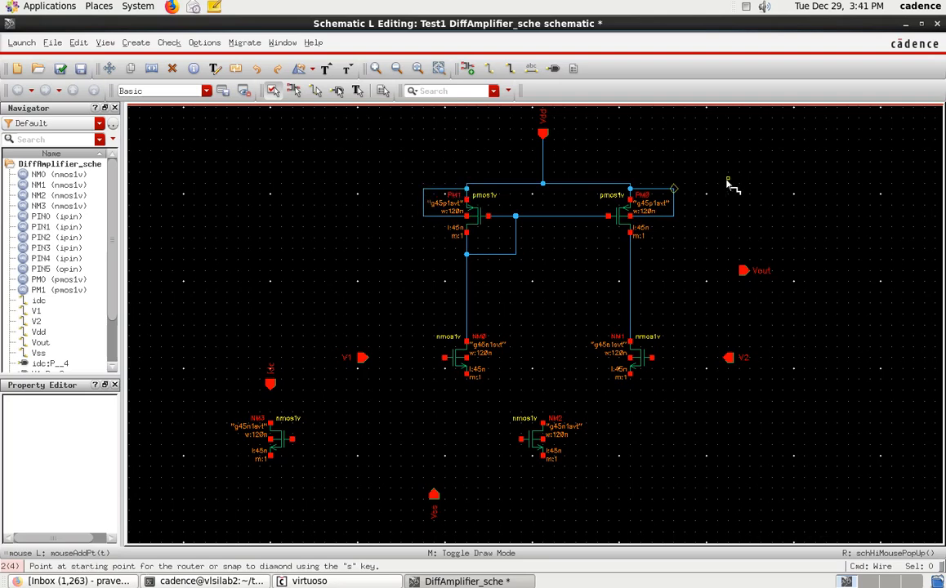
Step: Wire the Vout pin to the PM0–NM1 drain line, and wire the NM0 and NM1 sources together below the transistors
click(631, 270)
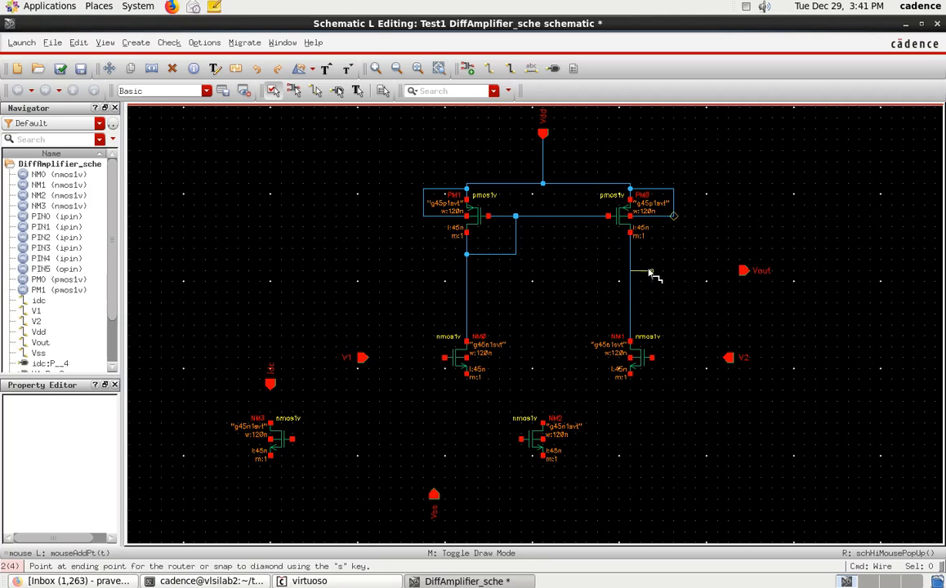
click(742, 270)
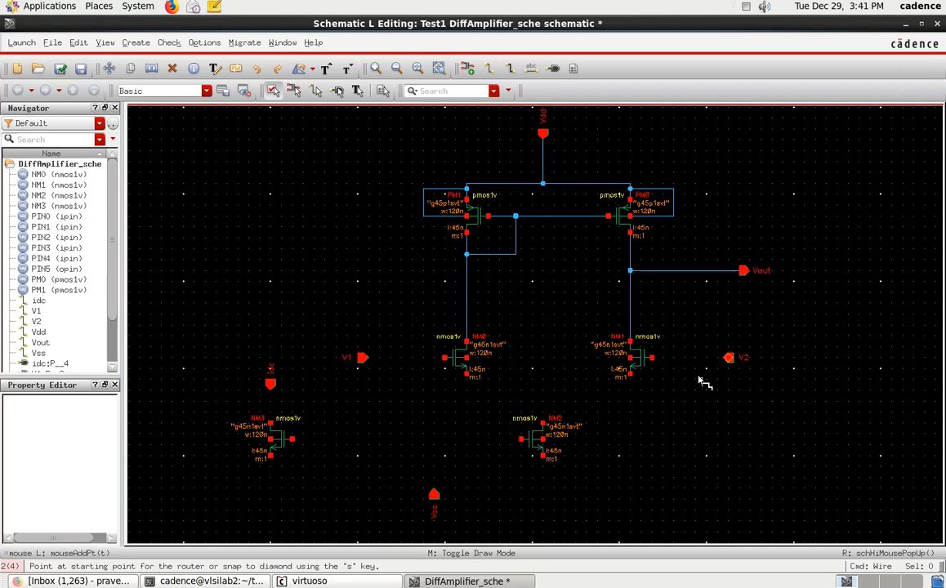
click(468, 375)
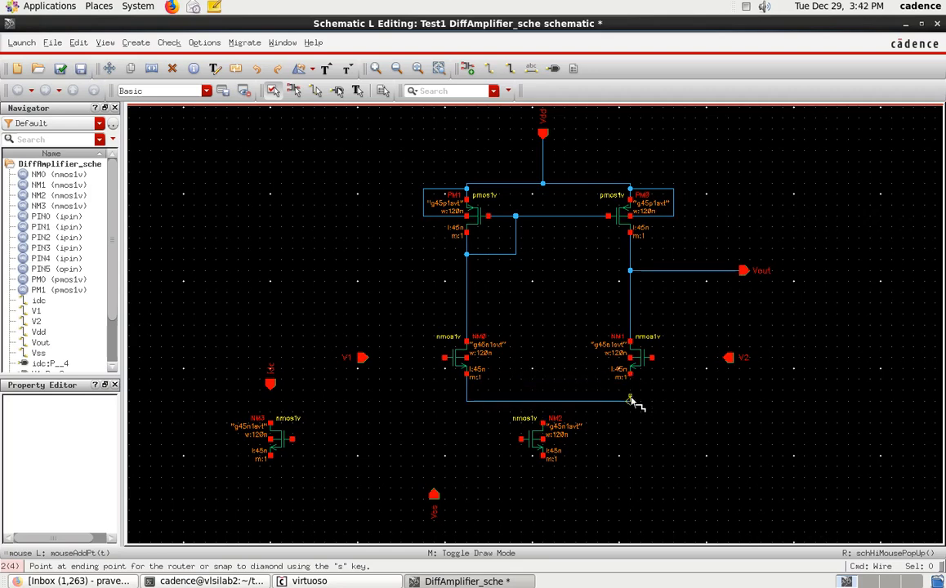
click(630, 376)
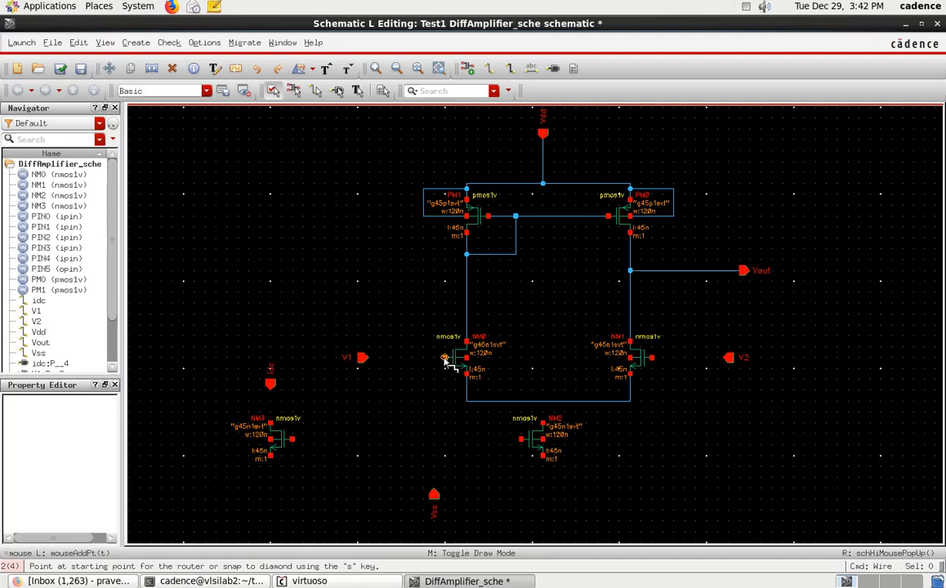
Step: Wire the V1 pin to NM0's gate and the V2 pin to NM1's gate
click(444, 358)
click(364, 357)
click(658, 361)
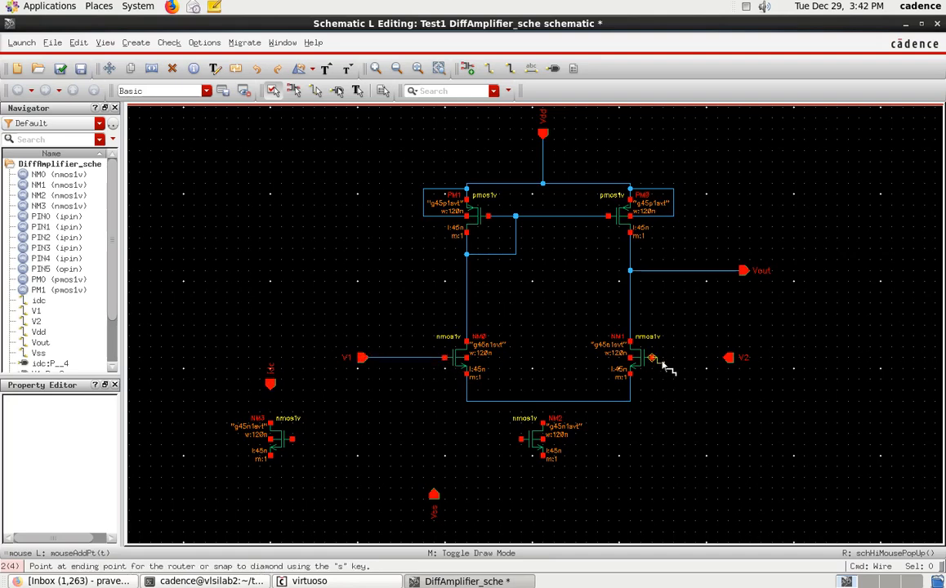
click(728, 358)
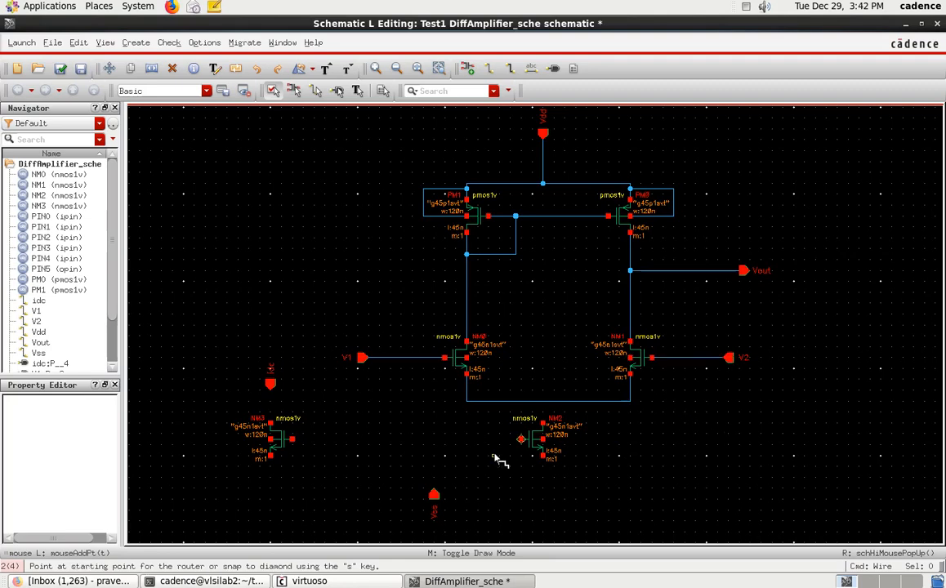
Step: Wire NM2's drain to the shared source wire of NM0 and NM1, and connect NM3's gate to NM2's gate
click(544, 419)
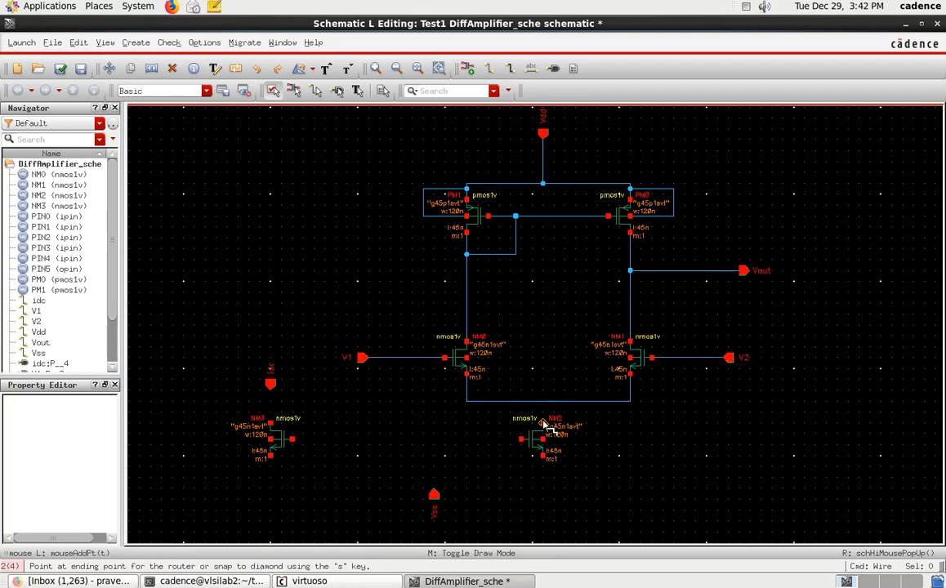
click(543, 401)
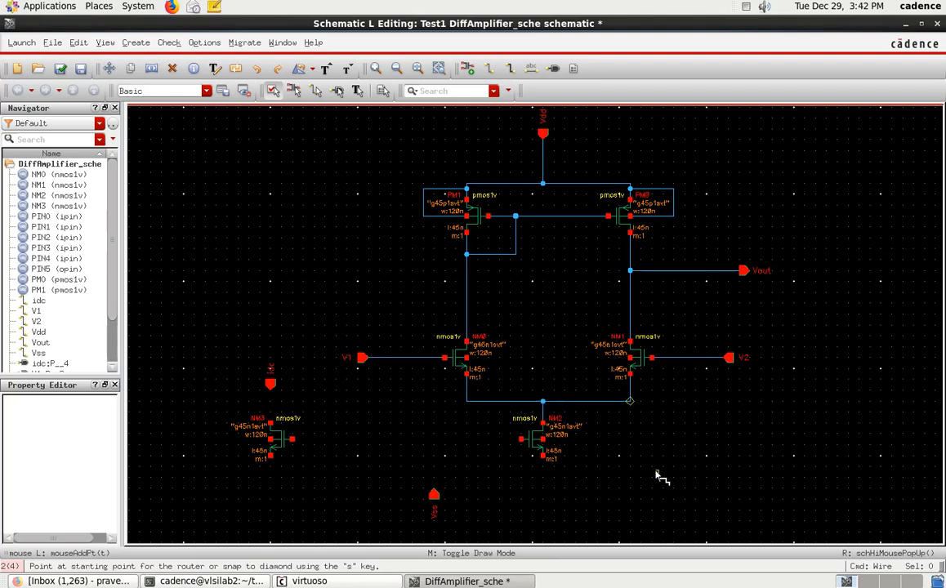
click(293, 439)
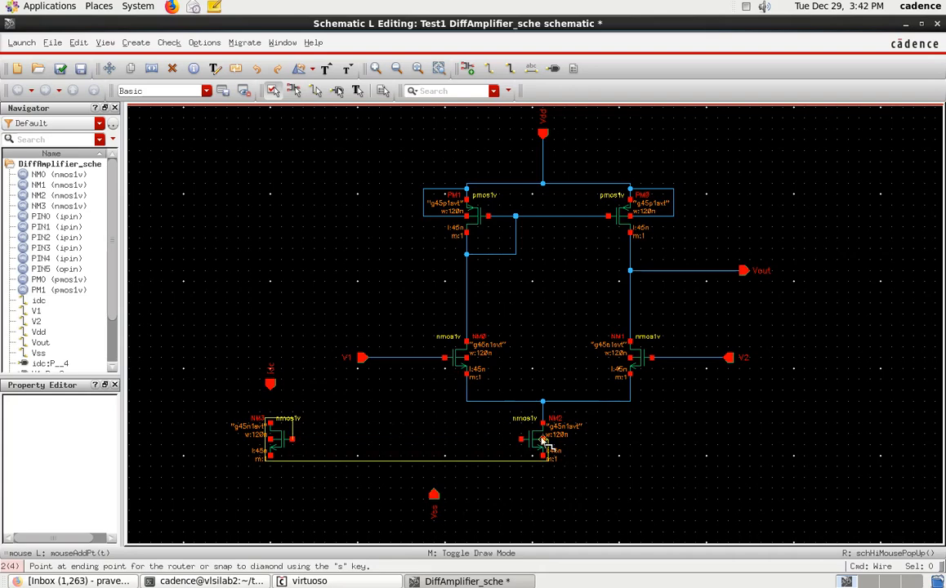
click(526, 439)
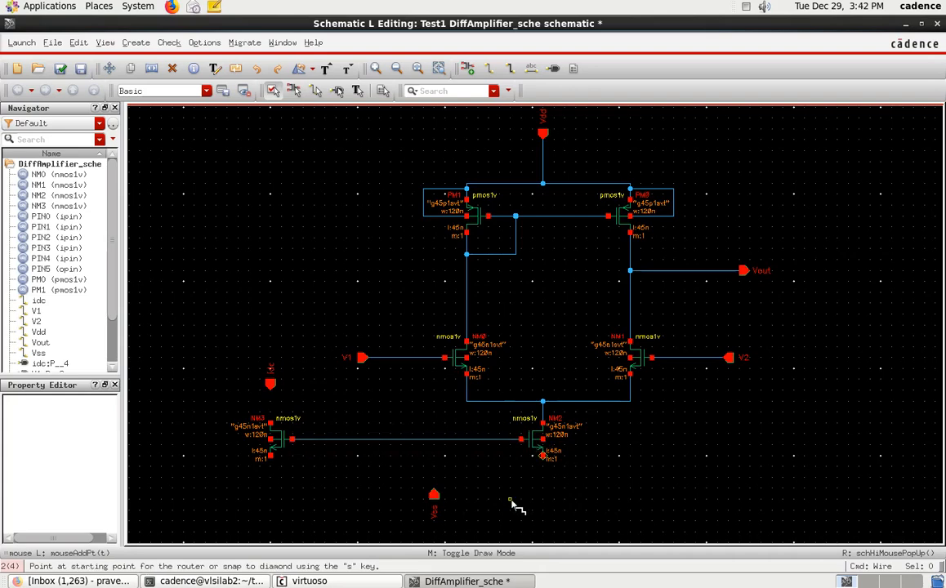
Step: Wire the NM3 and NM2 sources together with a line running below both transistors
click(270, 457)
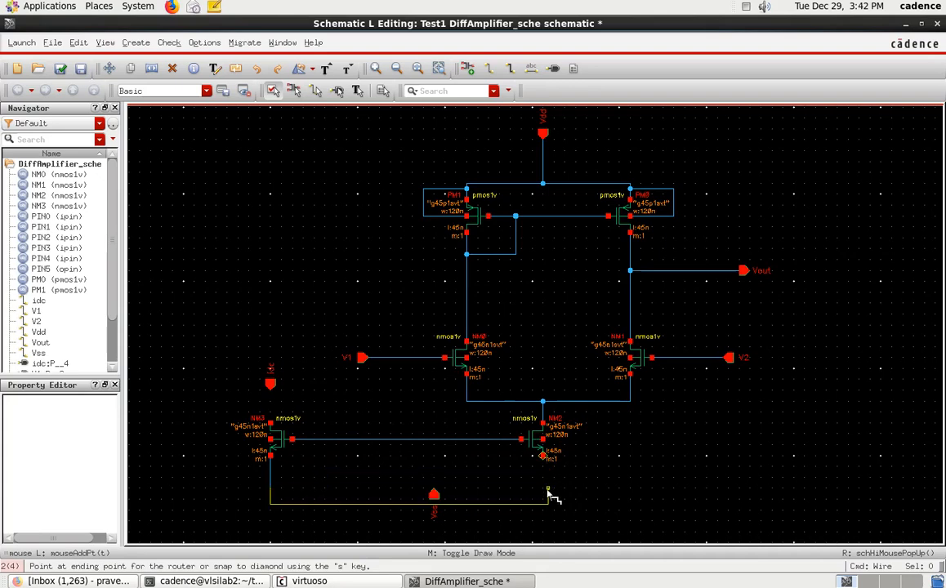
click(543, 459)
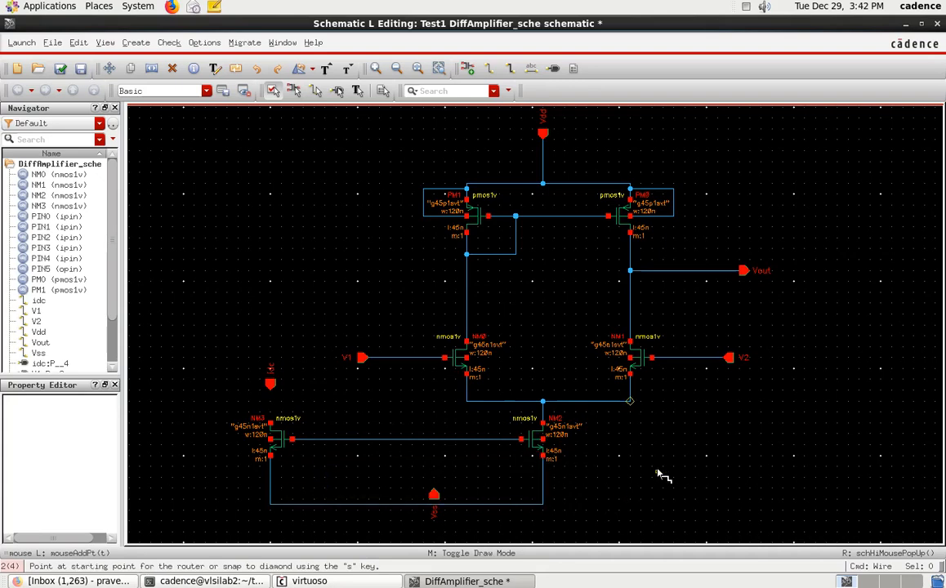
key(Escape)
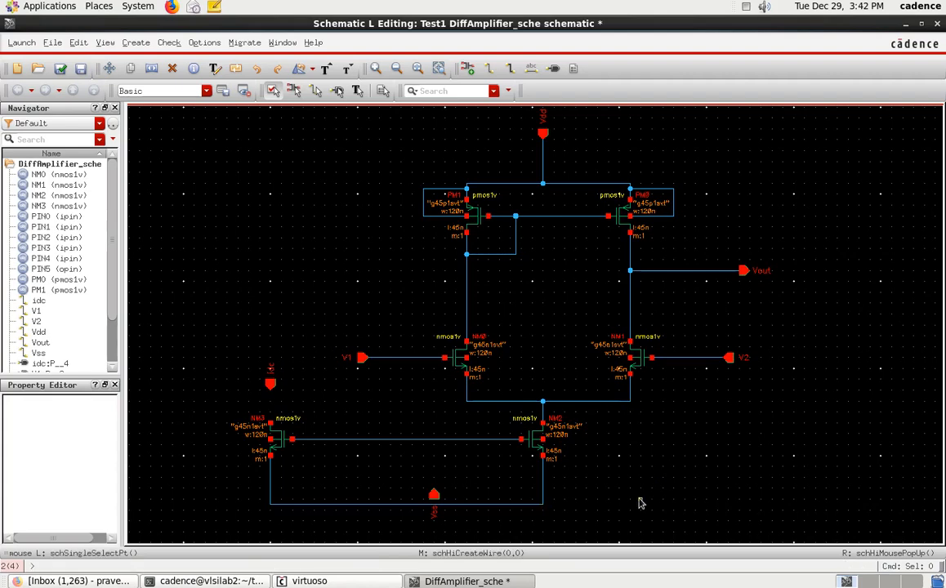
Step: Move the Vss pin just below the NM3–NM2 source wire and wire it to that line
click(434, 495)
drag(435, 495, 435, 517)
click(450, 525)
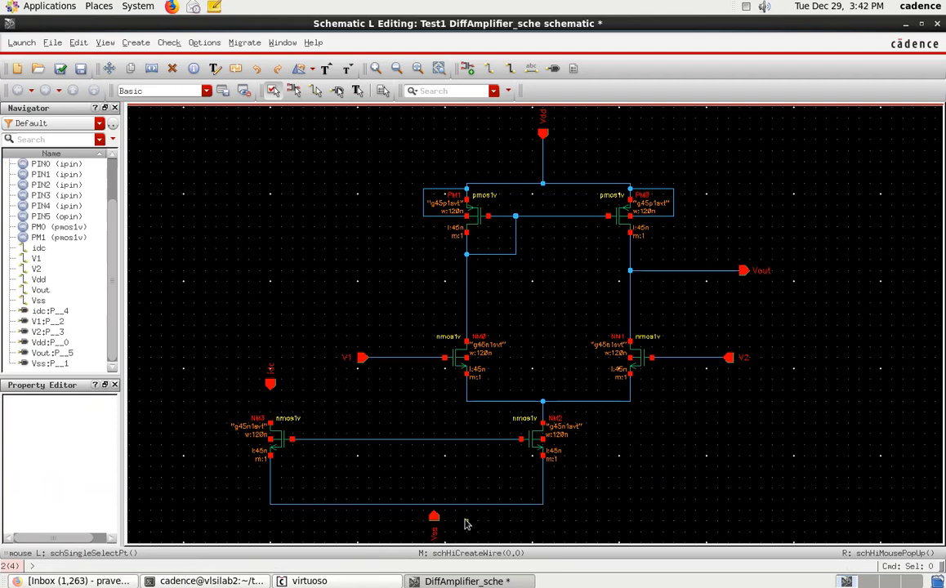
key(w)
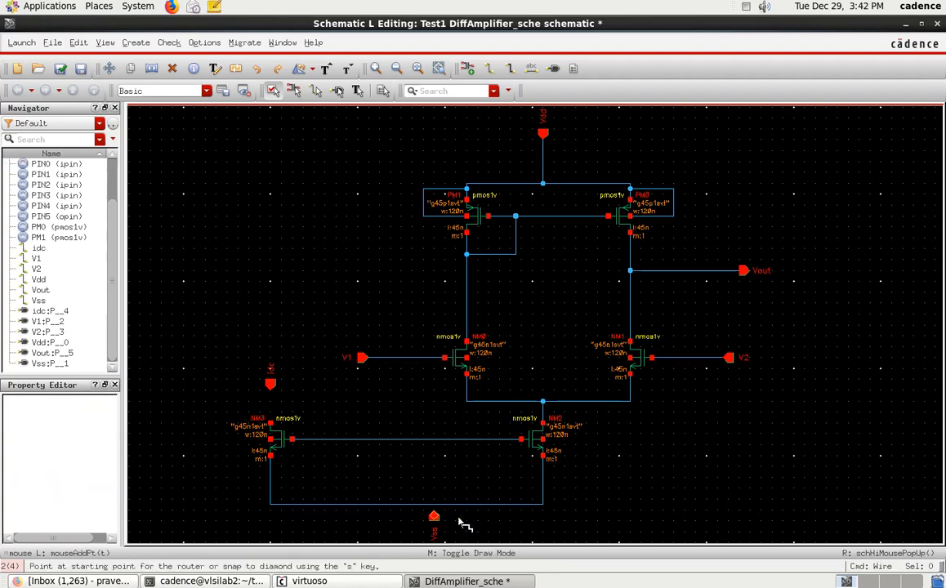
click(436, 517)
click(433, 504)
Step: Wire the idc pin to NM3's drain, and tie the NM2 and NM3 bulk terminals to their own source wires
click(270, 417)
click(271, 383)
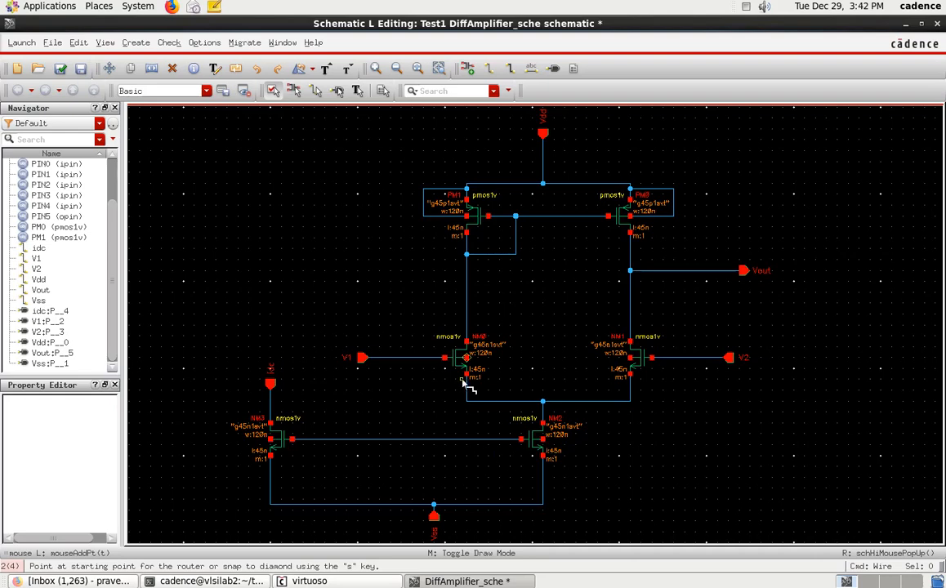
click(545, 441)
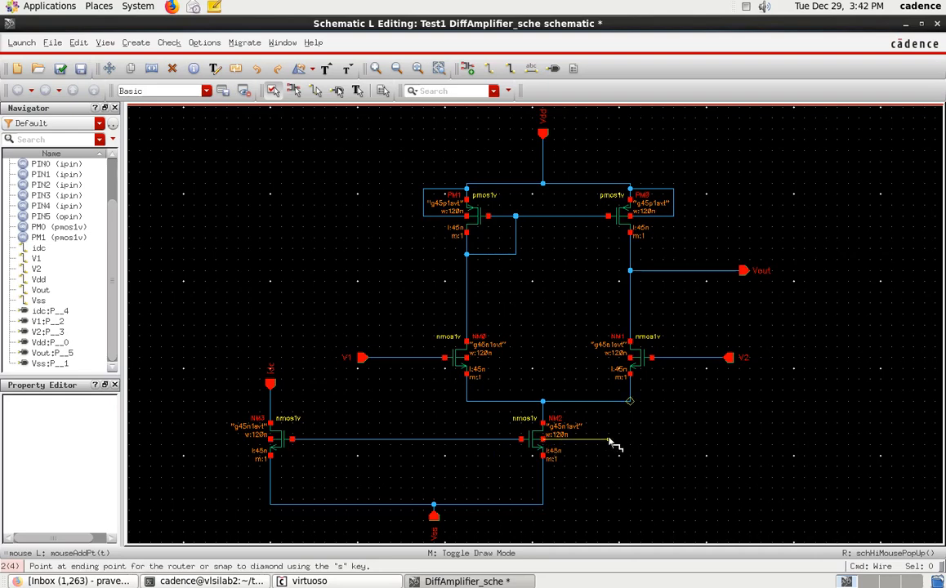
click(542, 488)
click(212, 439)
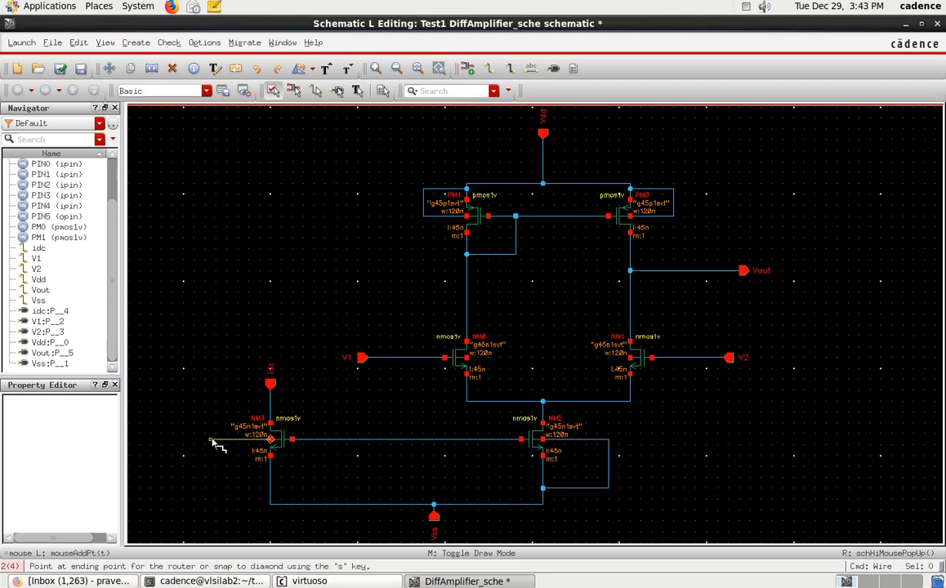
click(271, 493)
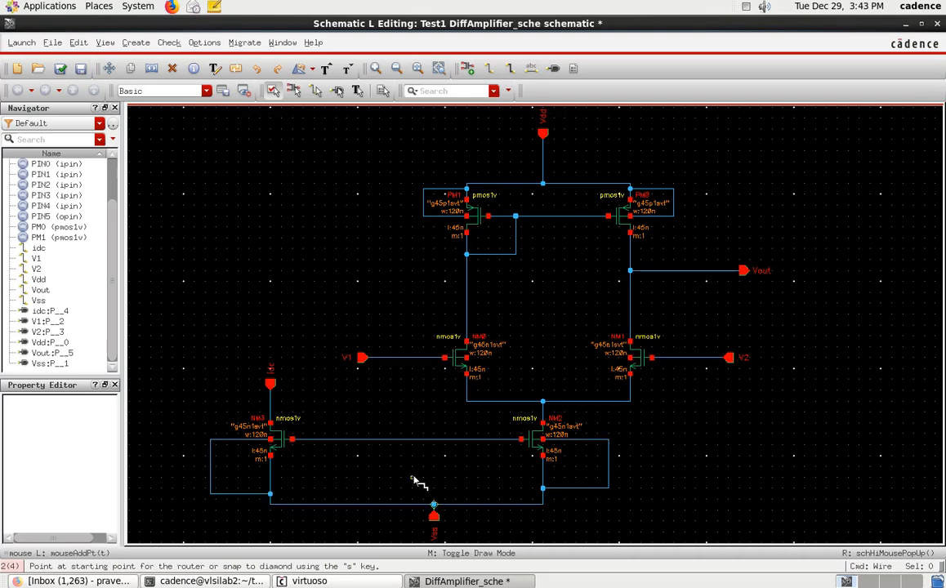
Step: Wire the NM0 and NM1 bulk terminals together and connect that wire down to the Vss line
click(467, 358)
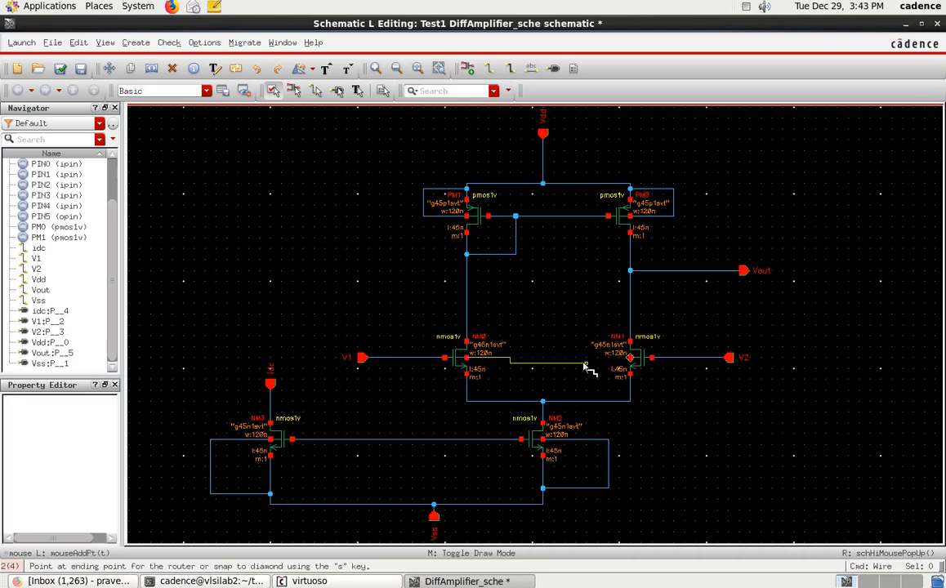
click(630, 359)
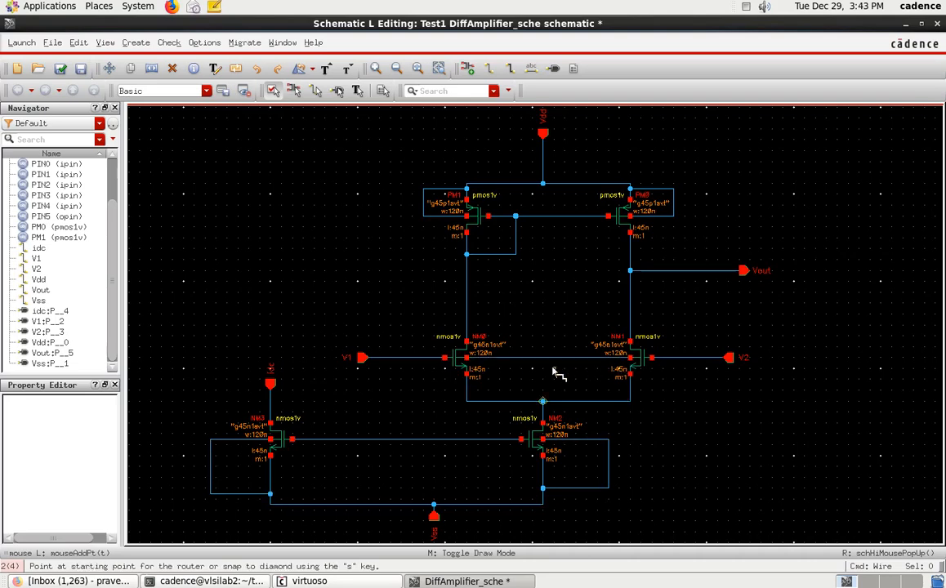
click(504, 359)
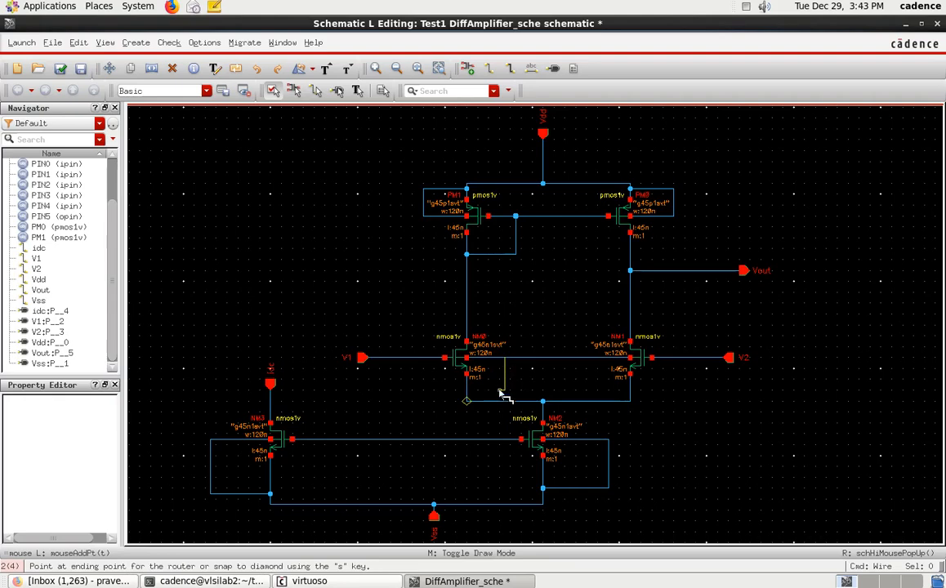
click(493, 504)
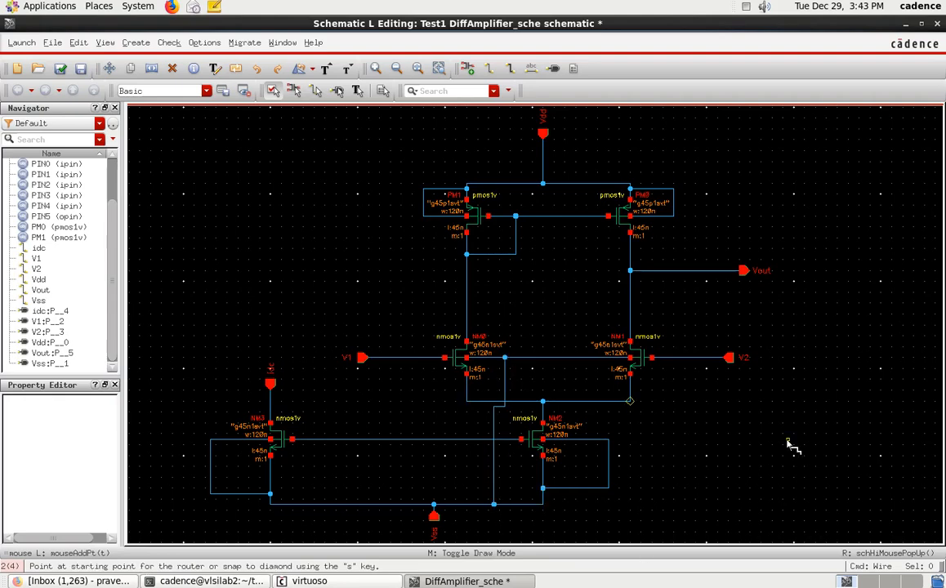
key(Escape)
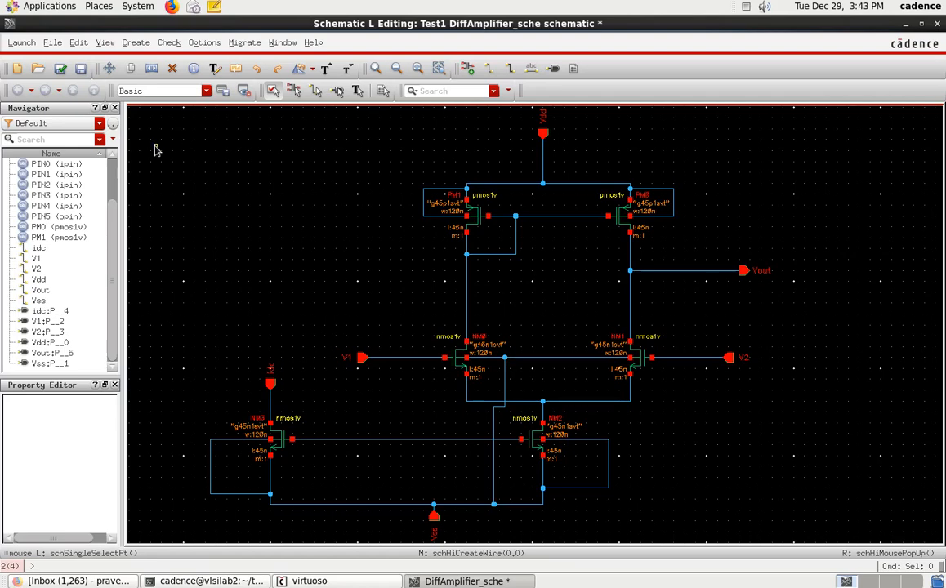
Step: Check and save the schematic, and start generating a symbol view of DiffAmplifier_sche from its schematic view
click(59, 67)
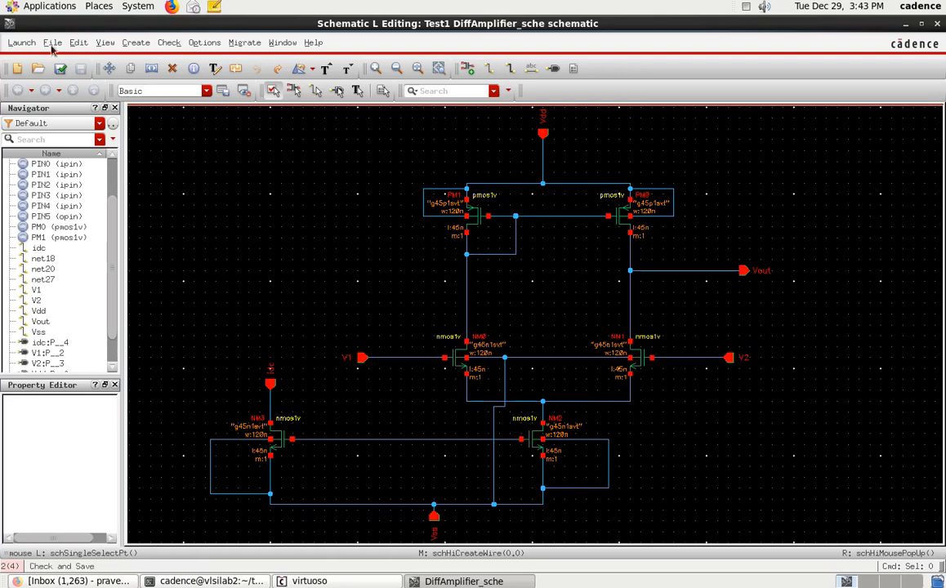
click(136, 43)
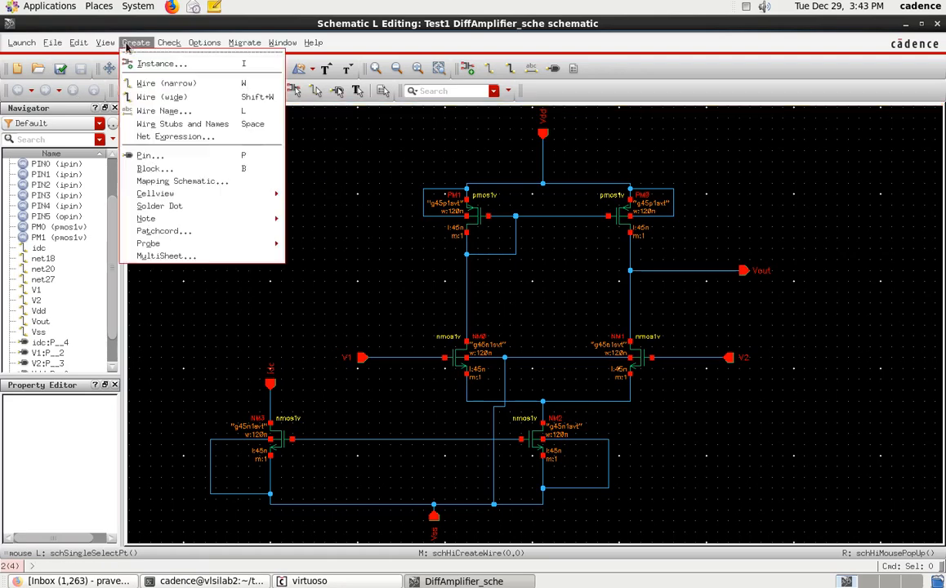
mouse_move(179, 199)
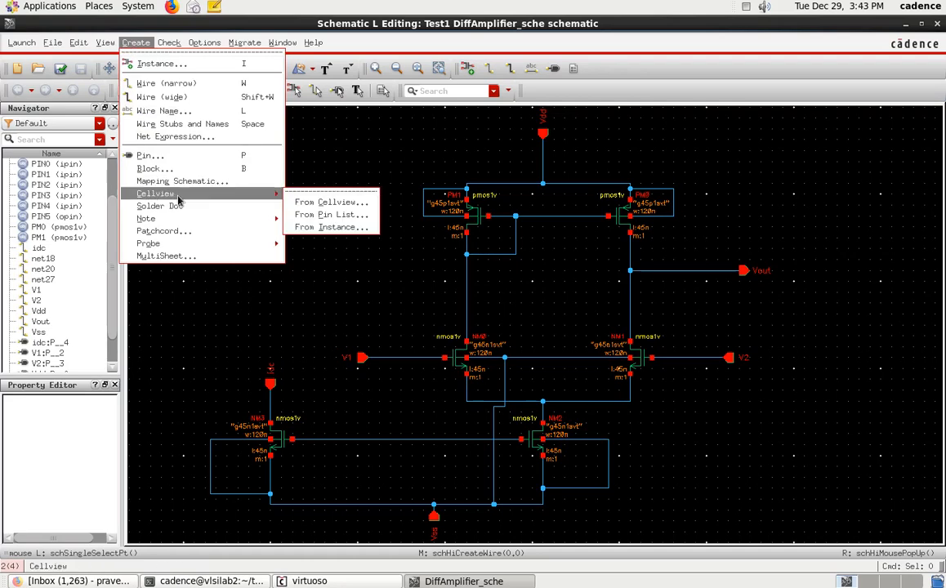
click(326, 202)
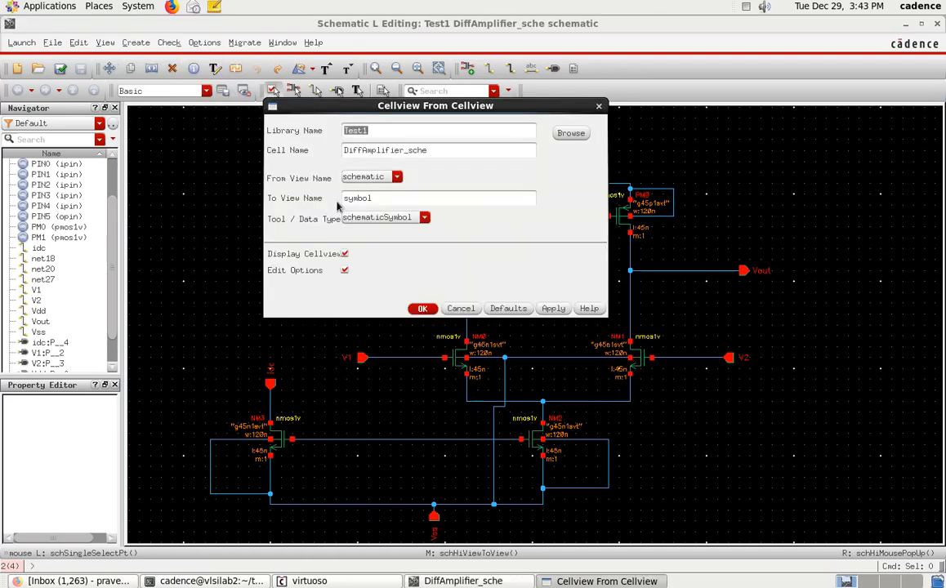
click(422, 310)
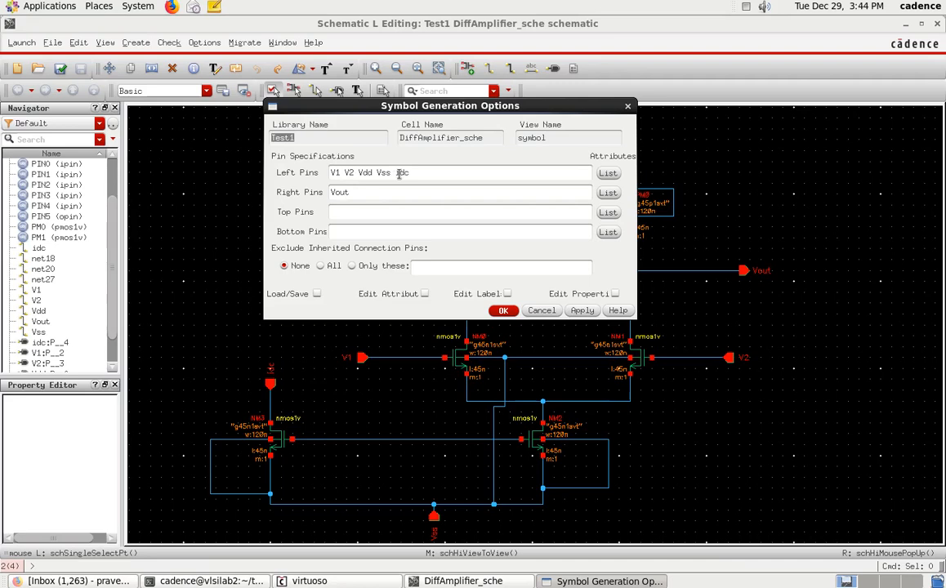
Step: In the symbol's pin specifications, move Vdd from the left pins to the top pins and Vss to the bottom pins
double_click(368, 173)
key(BackSpace)
click(356, 213)
text(Vdd)
double_click(369, 172)
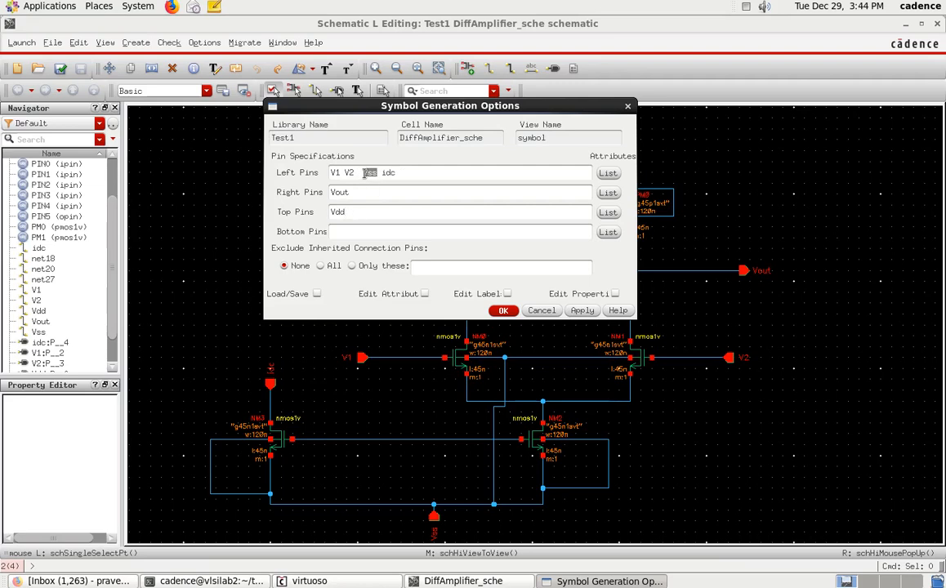
key(BackSpace)
click(369, 232)
text(Vss)
Step: Tidy the left pin list to V1 V2 idc, generate the symbol, and maximize its window
drag(364, 172, 354, 172)
key(BackSpace)
key(BackSpace)
text(2)
click(503, 311)
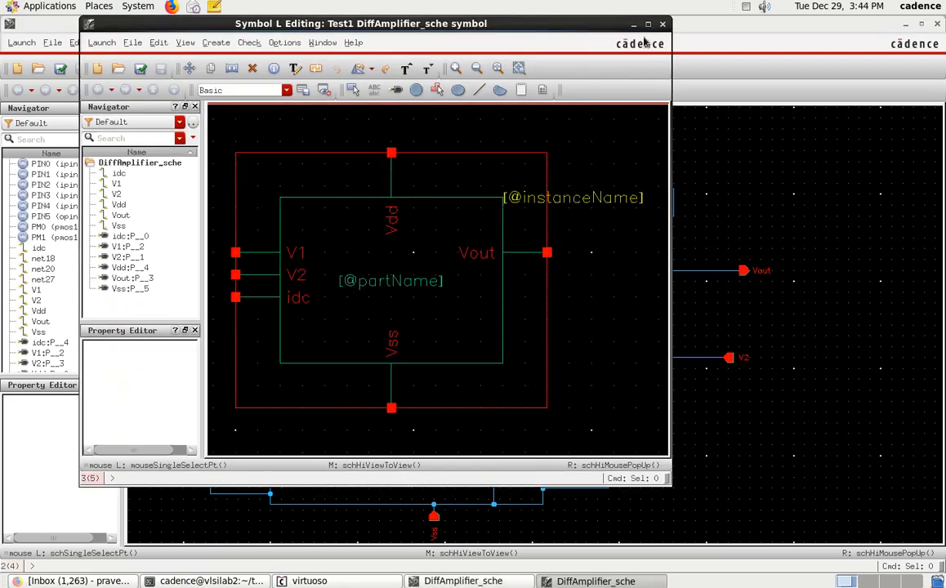
double_click(587, 24)
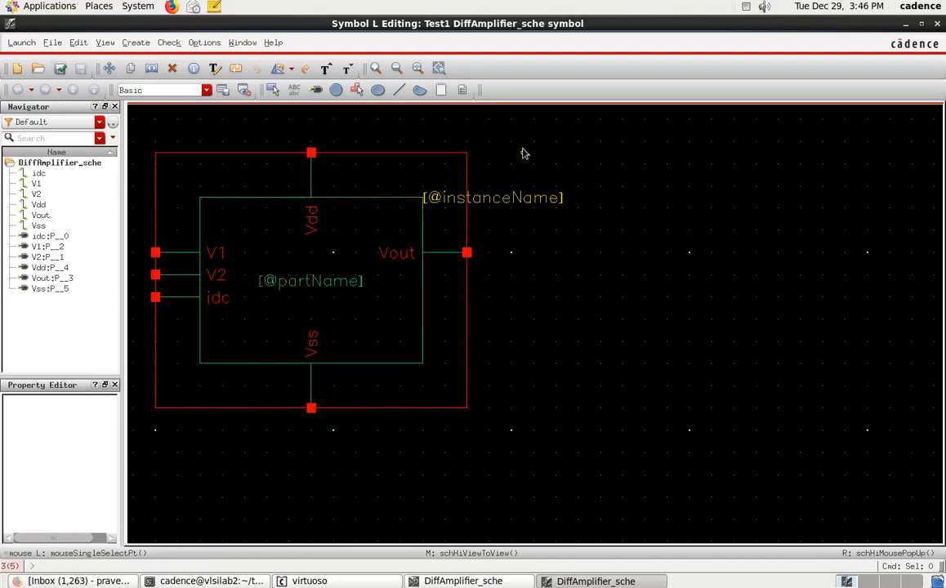
Step: Close the symbol window and create a new schematic cellview for the cell DiffAmplifier_test in library Test1
click(938, 44)
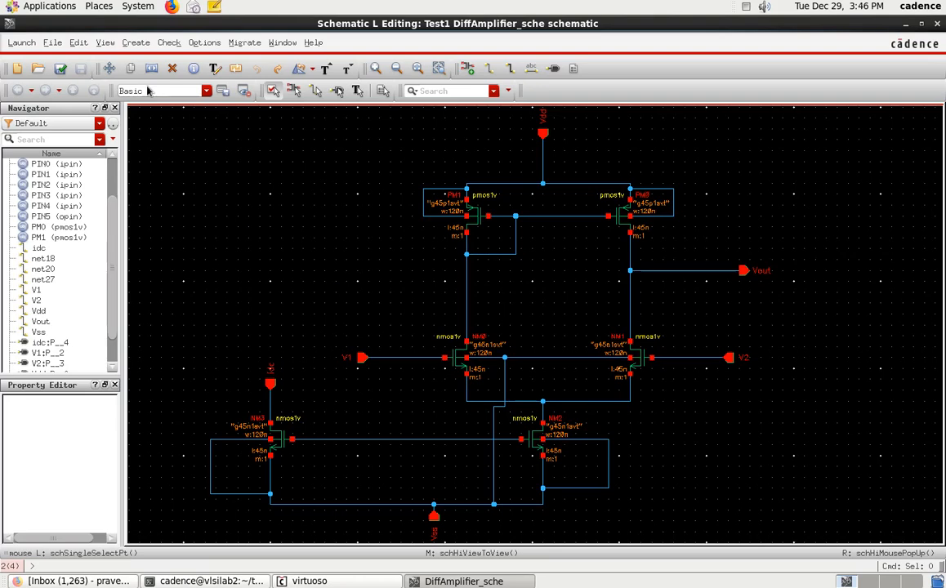
click(52, 42)
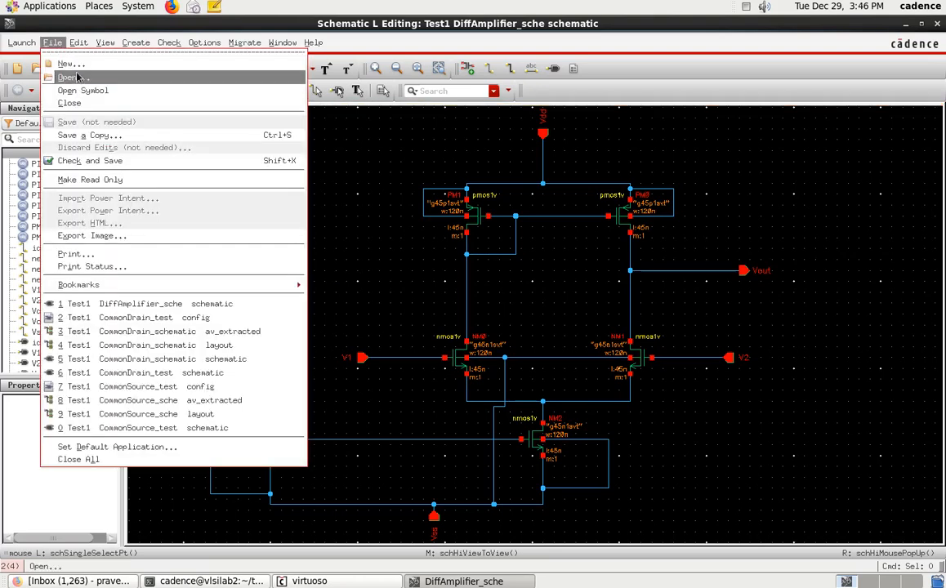
click(83, 66)
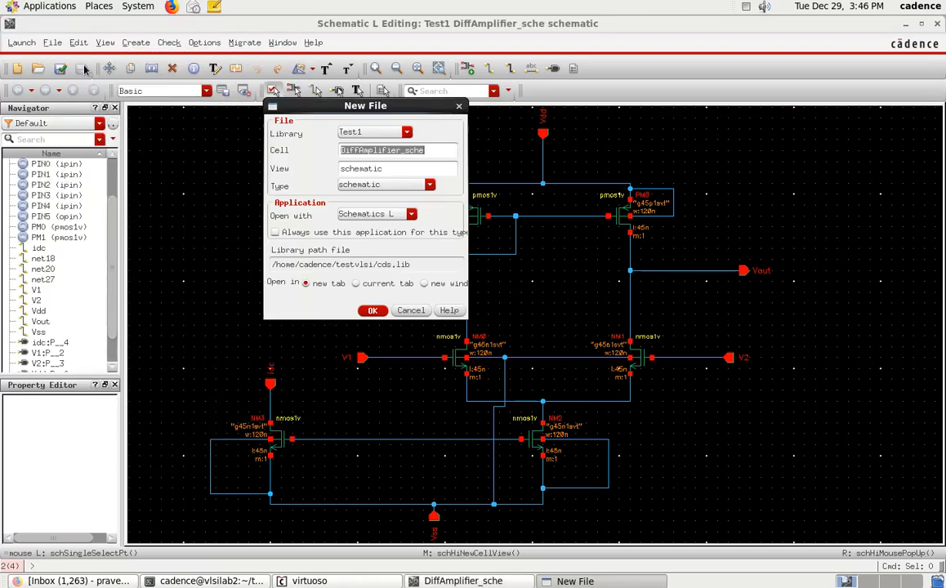
click(439, 147)
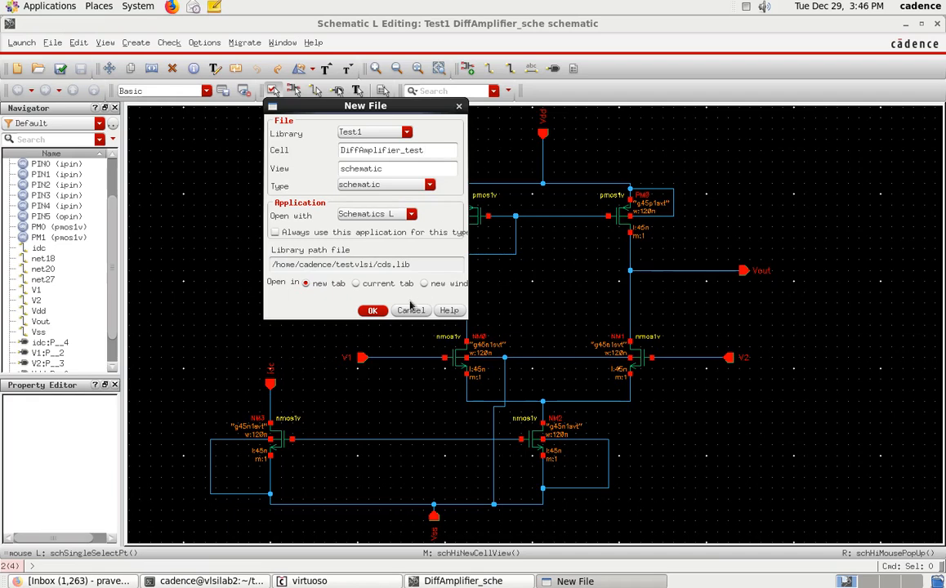
click(372, 311)
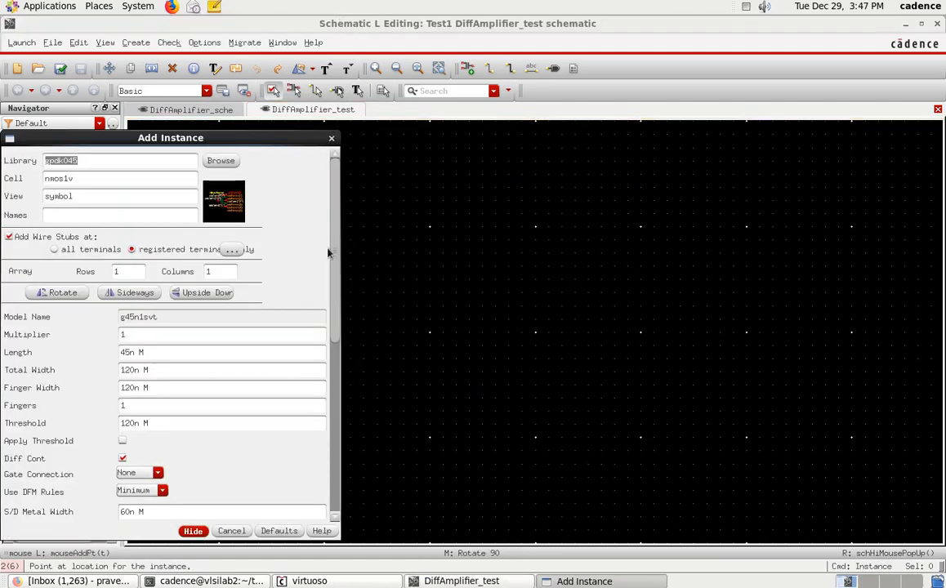
Step: Place one instance of the DiffAmplifier_sche symbol from library Test1 in the middle of the test schematic
click(229, 161)
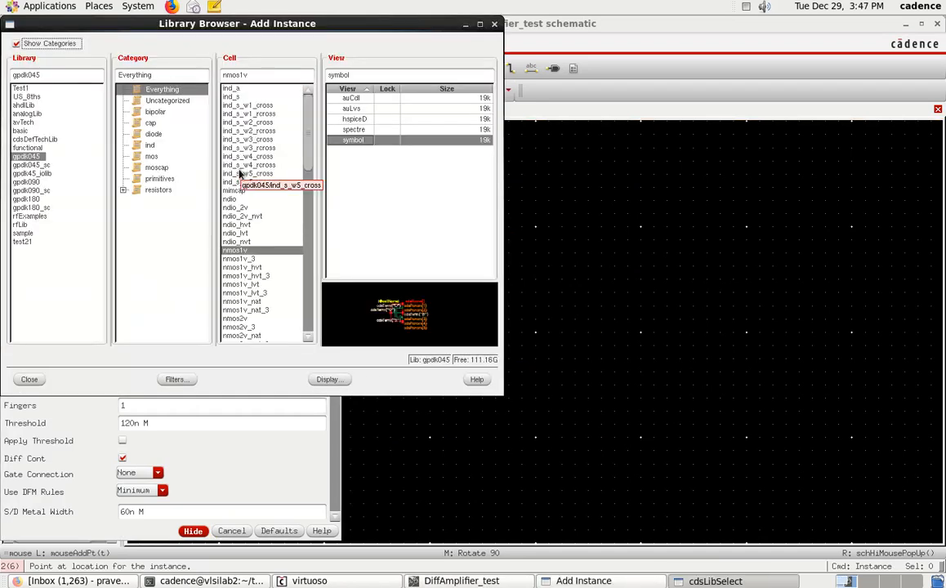
click(19, 89)
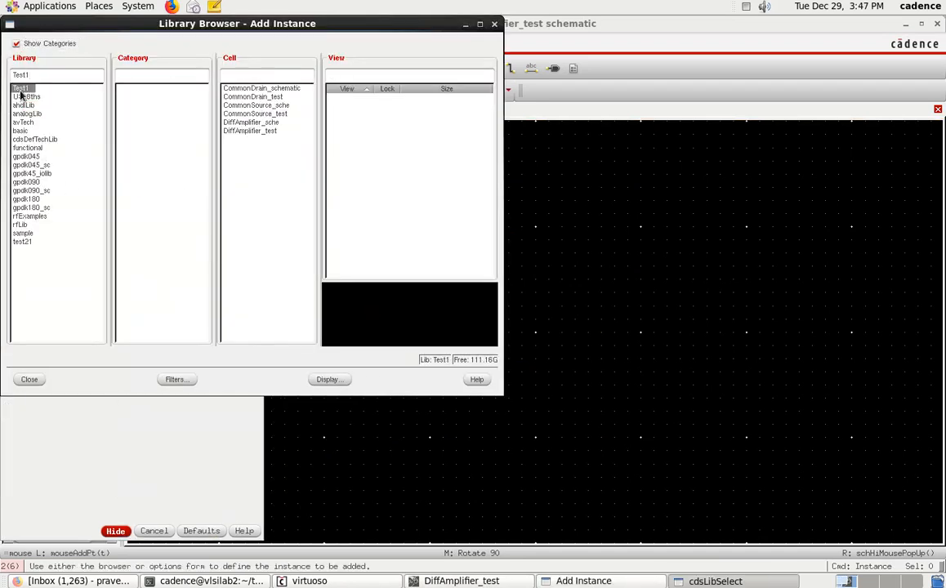
click(253, 123)
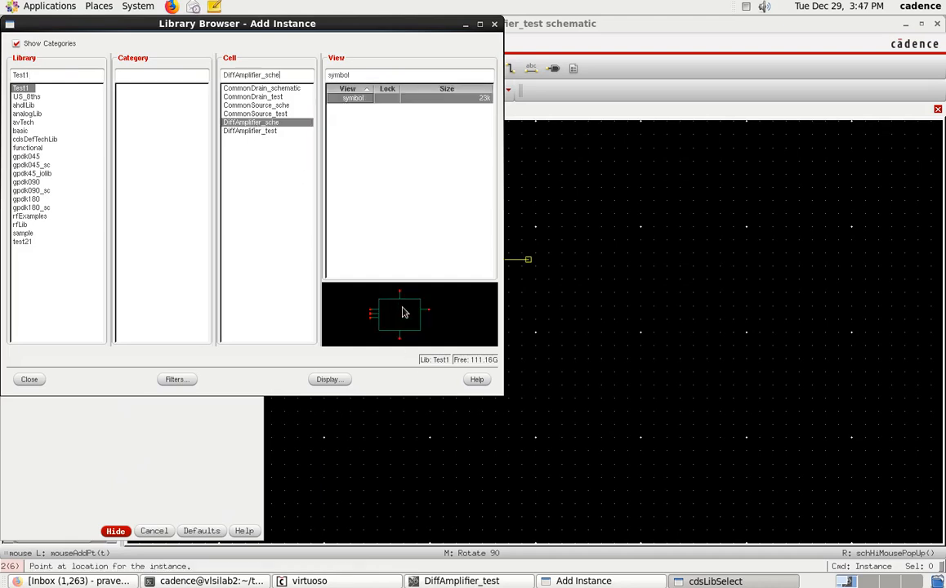
click(33, 380)
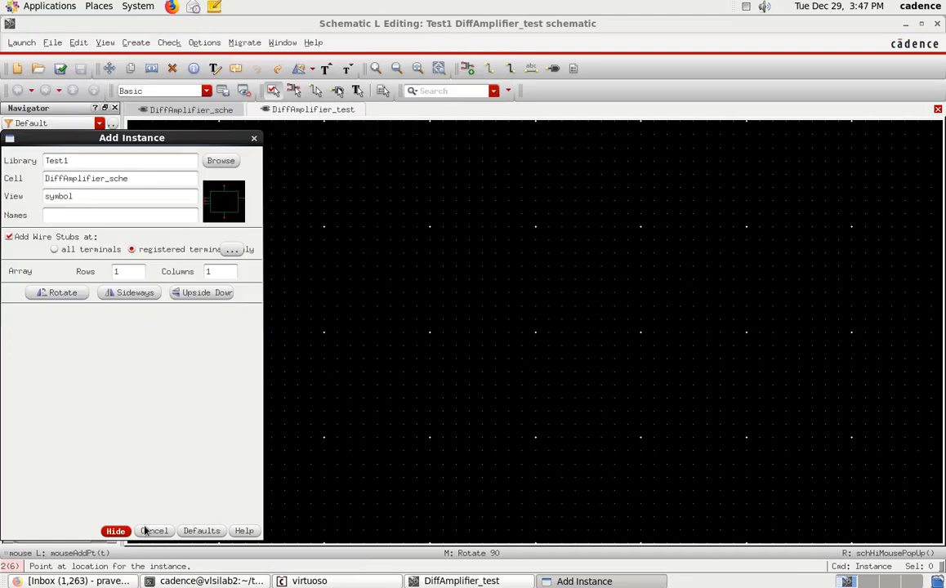
click(115, 531)
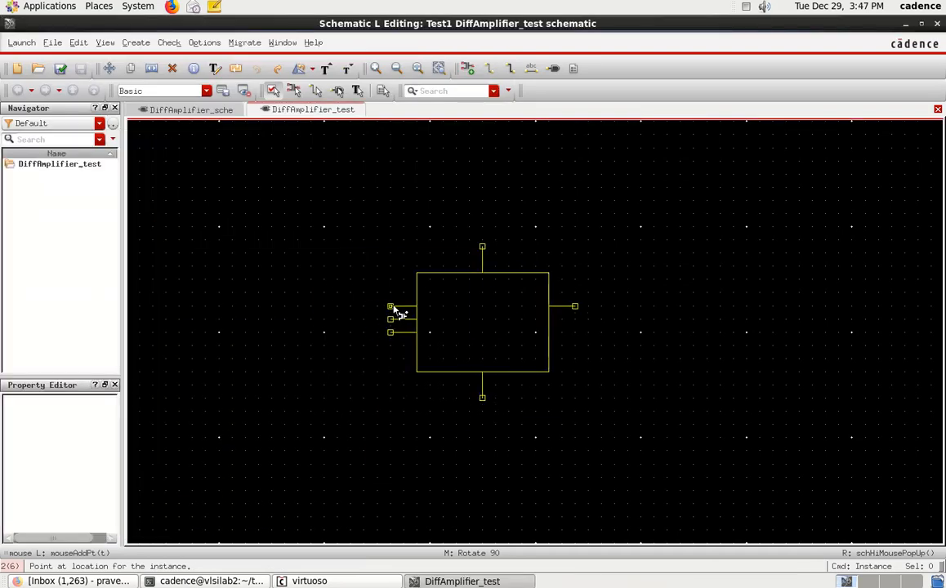
click(392, 307)
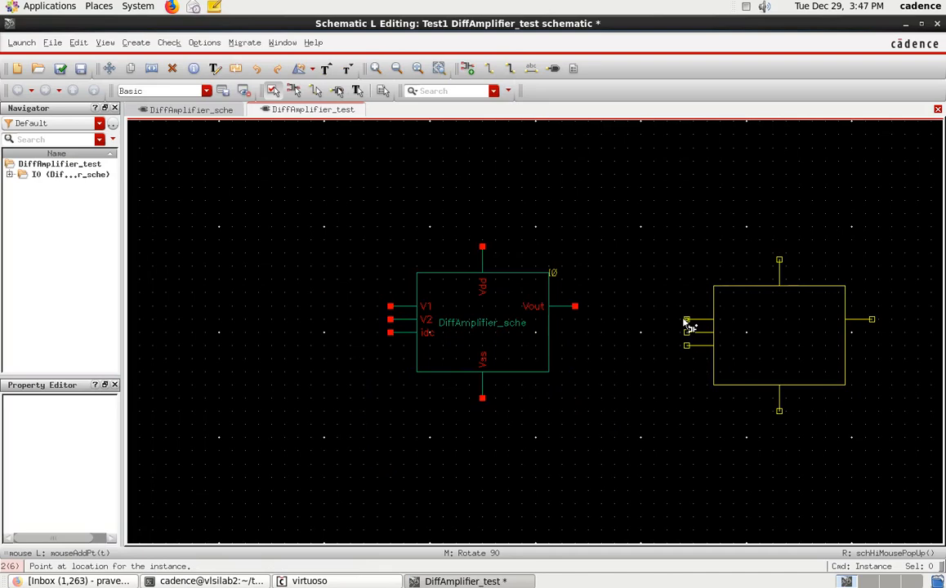
key(Escape)
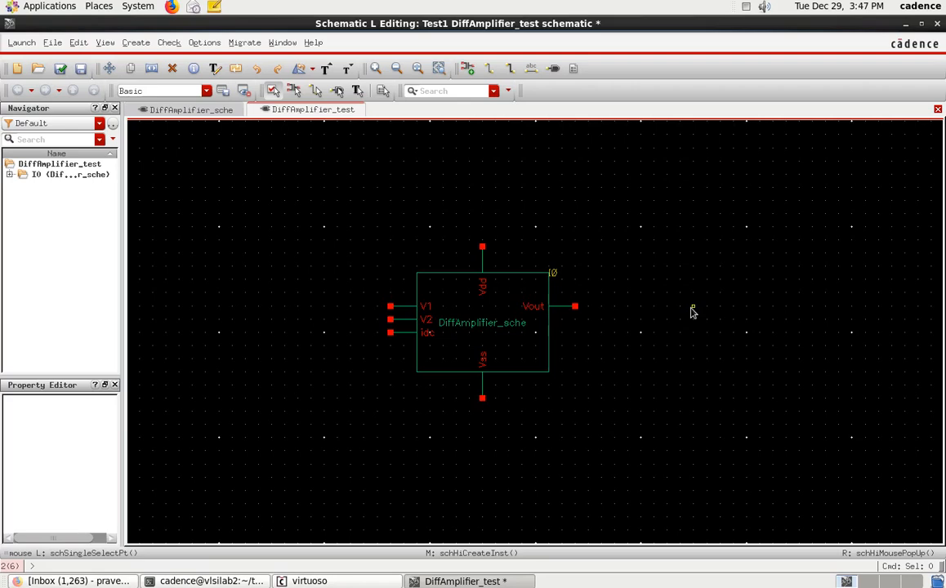
Step: Place an analogLib vdc source with a DC voltage of 2.5 V, rotated to lie horizontally, above the amplifier's Vdd pin
key(i)
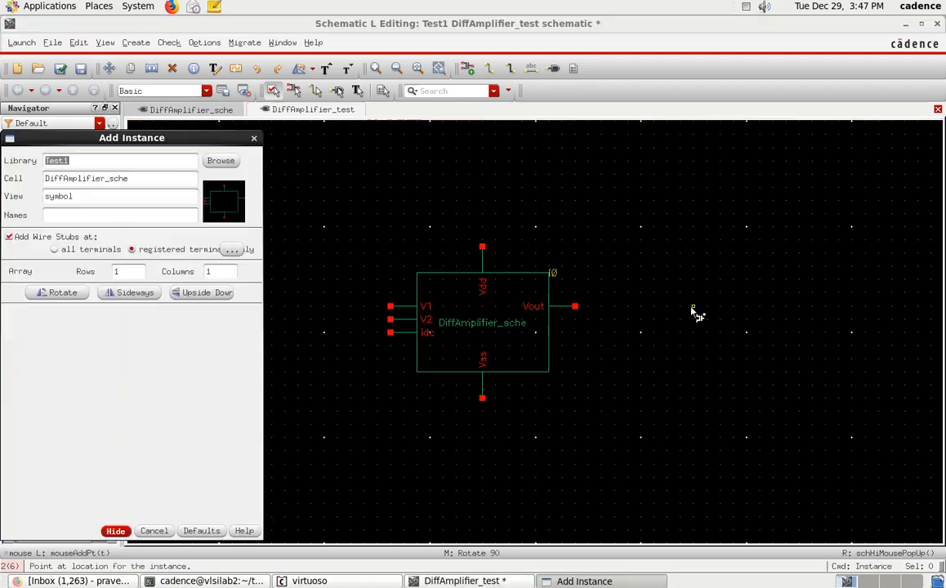
click(219, 161)
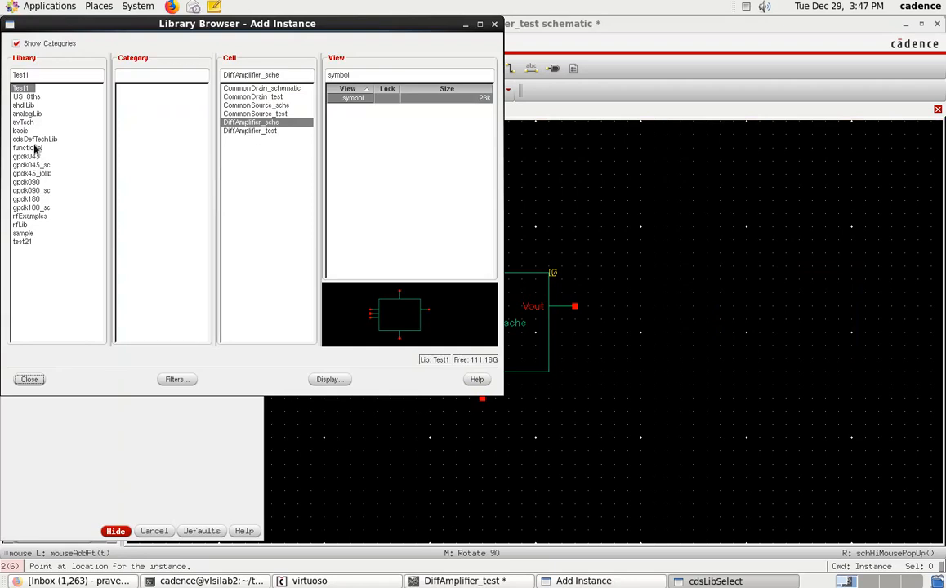
click(32, 115)
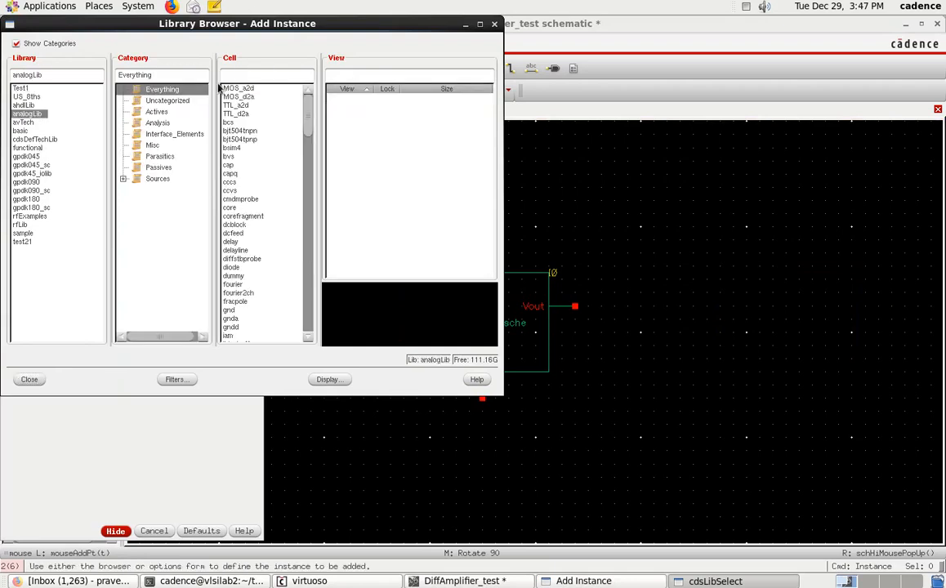
text(vdc)
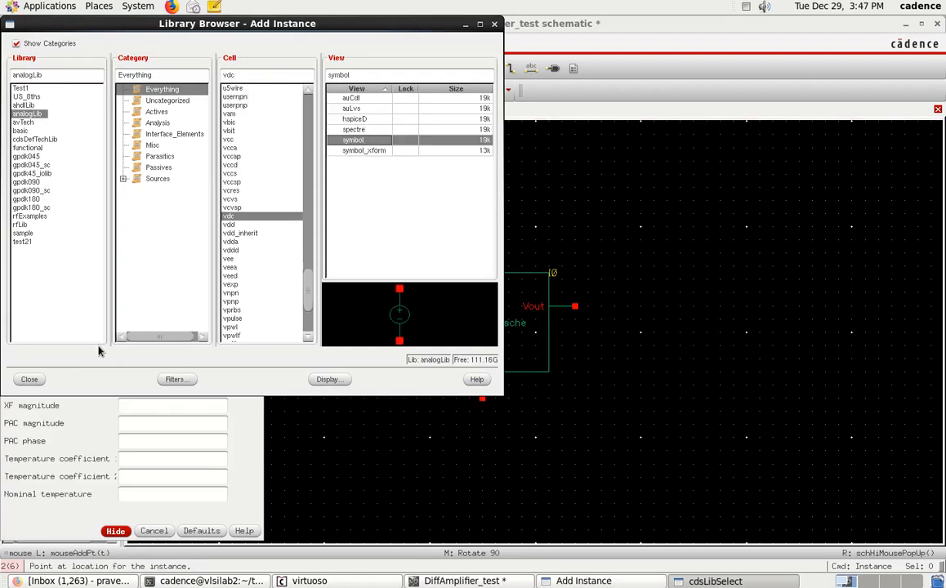
click(29, 379)
drag(155, 136, 770, 146)
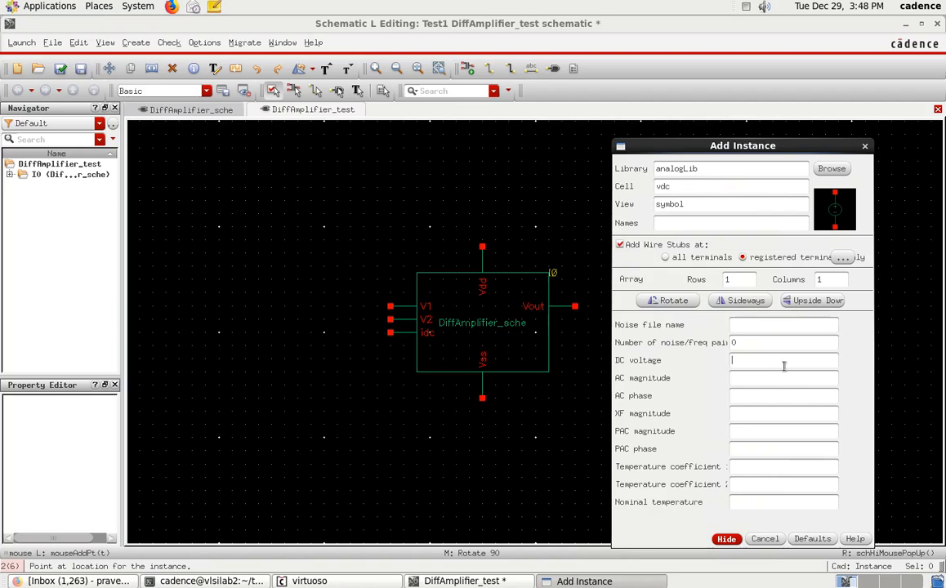
text(5 V)
click(726, 539)
middle_click(531, 159)
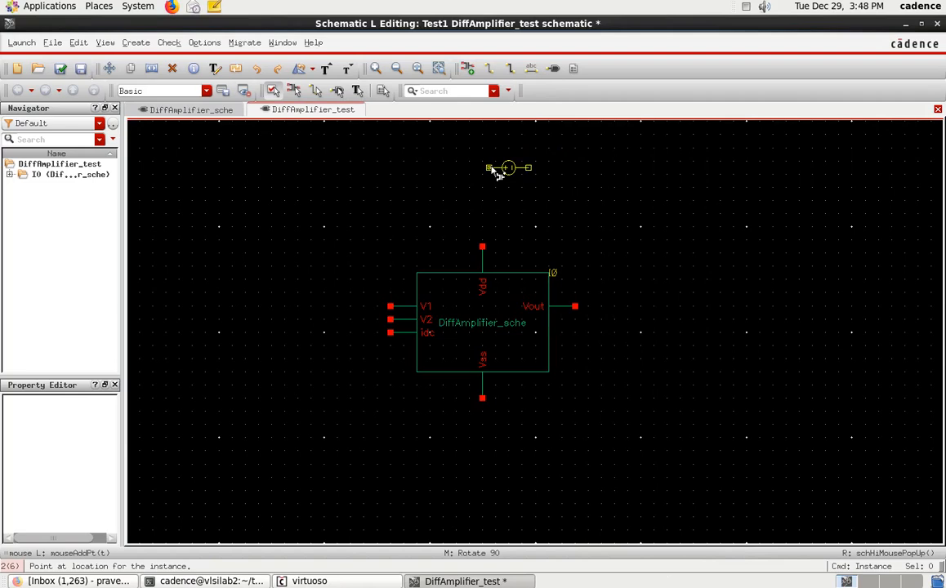
click(487, 171)
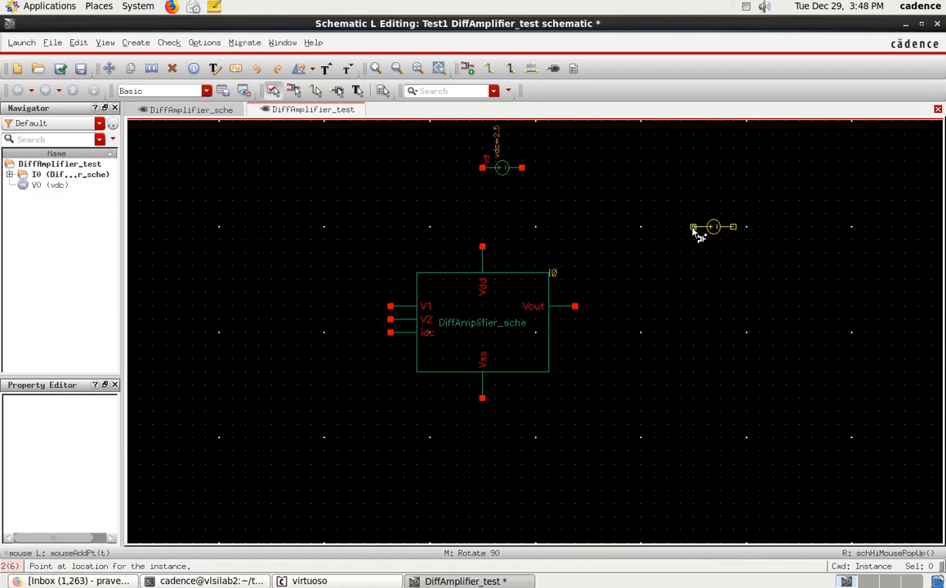
key(Escape)
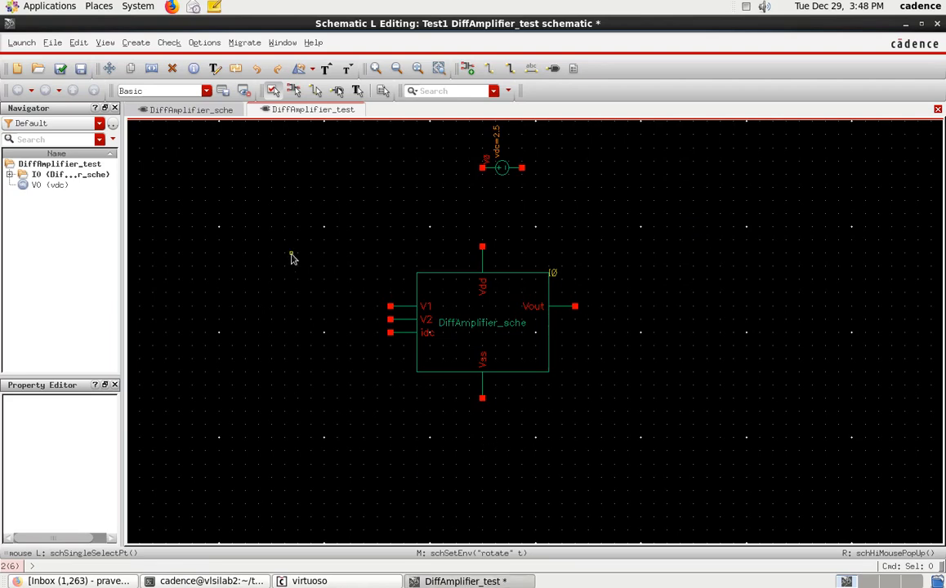
Step: Place another vdc source, upright and with a DC voltage of -1.1 V, below the amplifier's Vss pin
key(i)
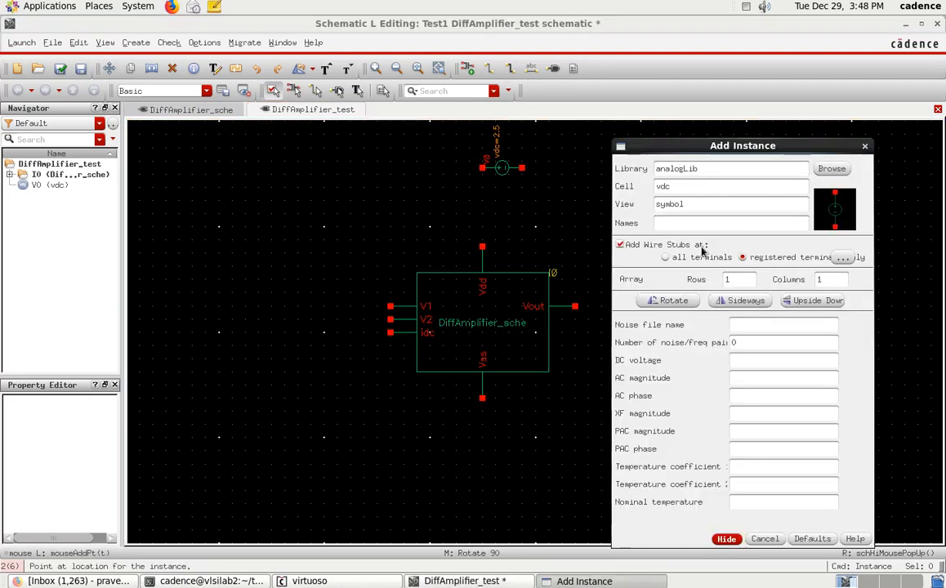
click(737, 360)
text(-1.1 V)
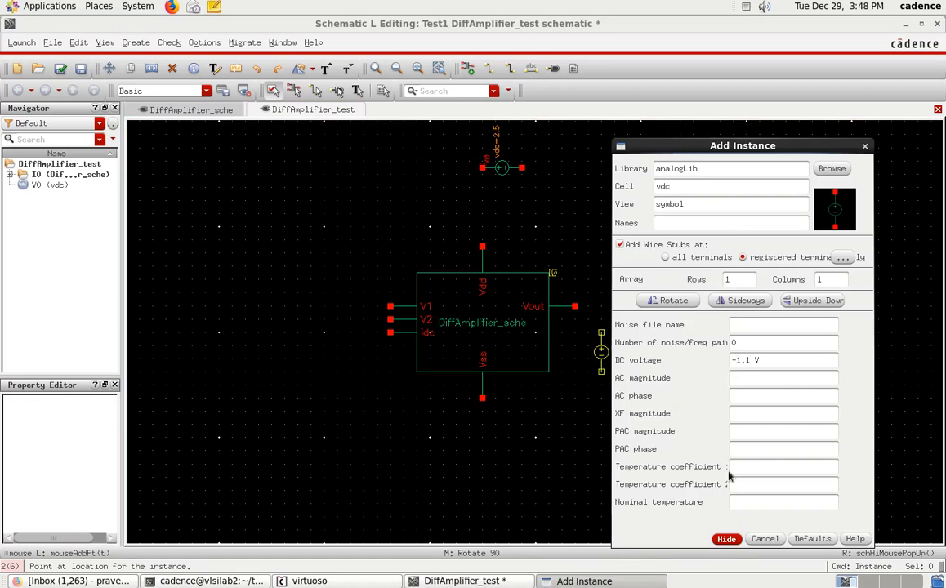
click(726, 540)
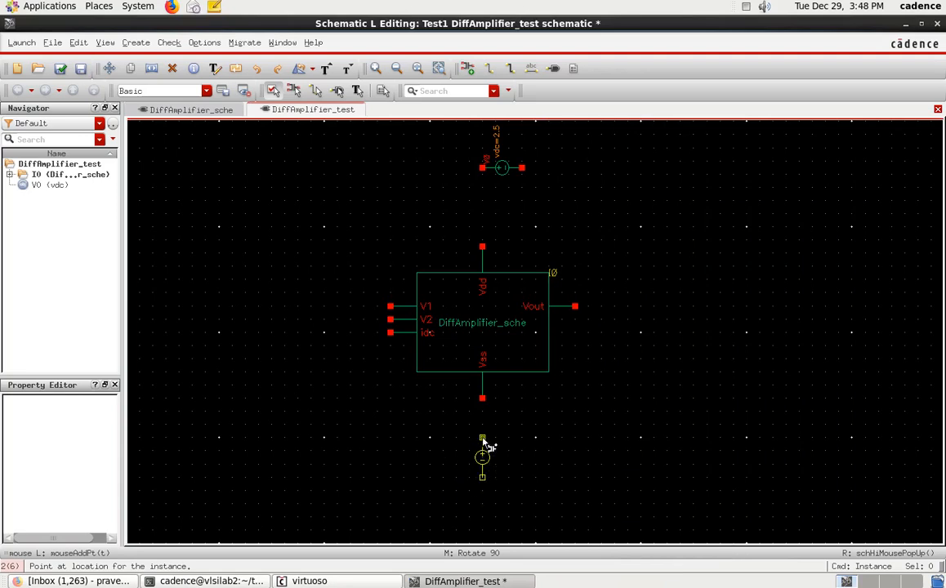
click(483, 439)
key(Escape)
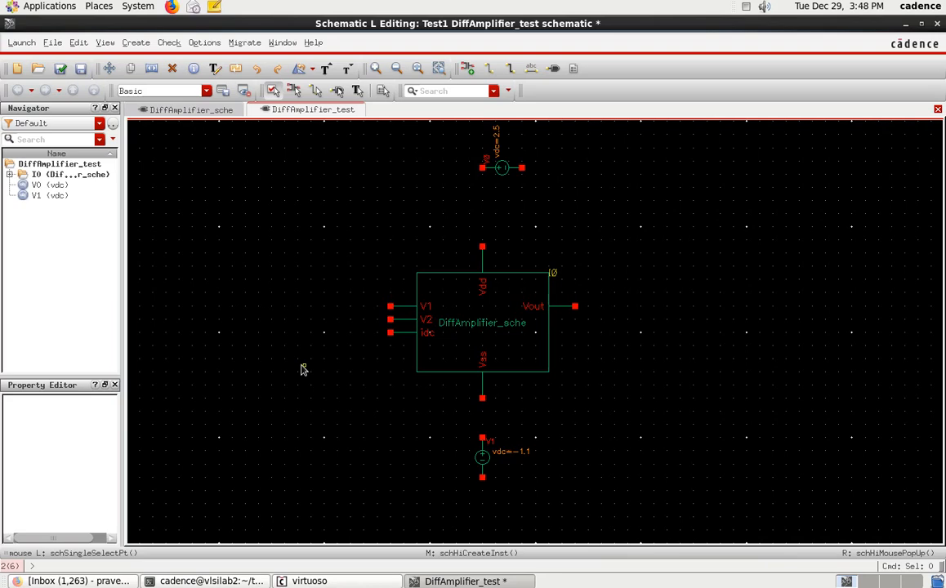
Step: Place an analogLib idc source with a DC current of 30u A above and to the left of the amplifier block
key(i)
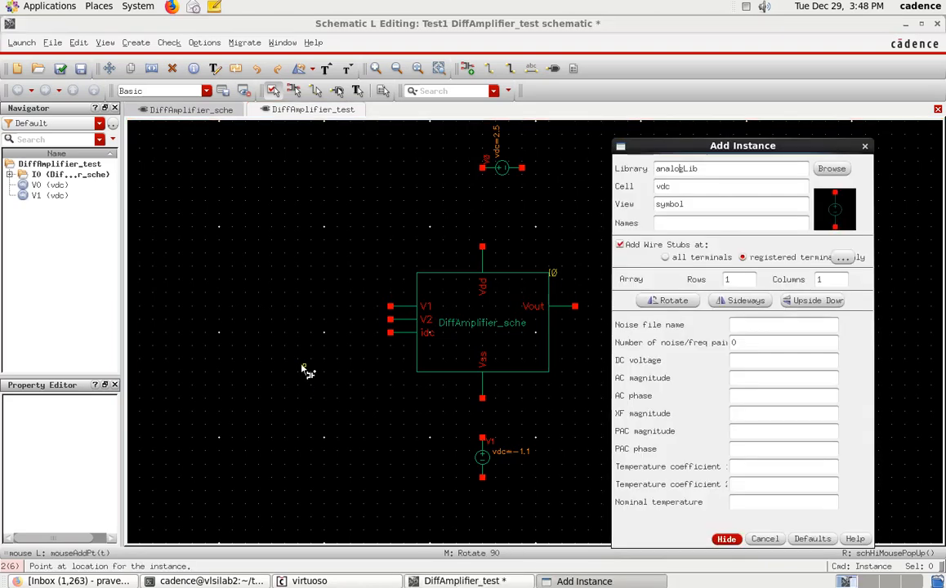
click(821, 170)
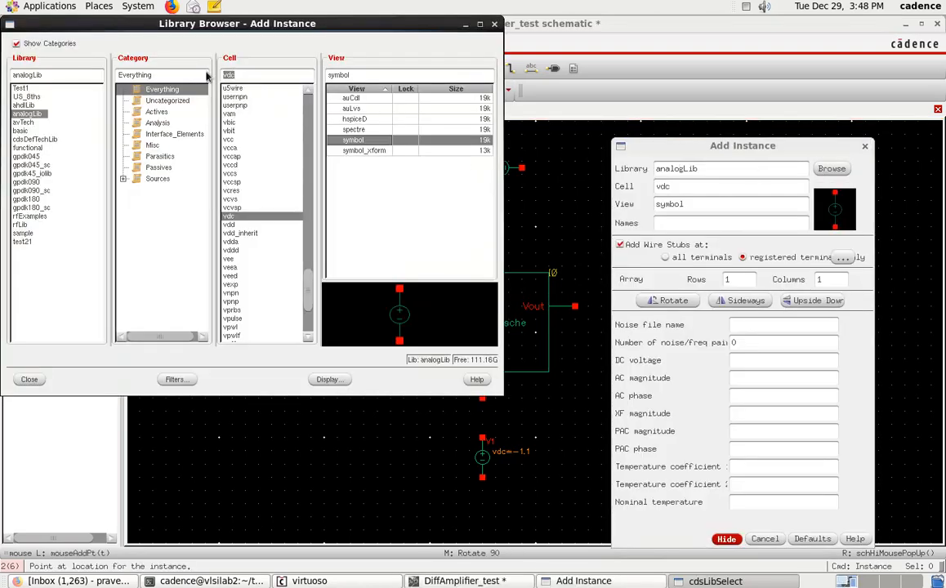
text(idc)
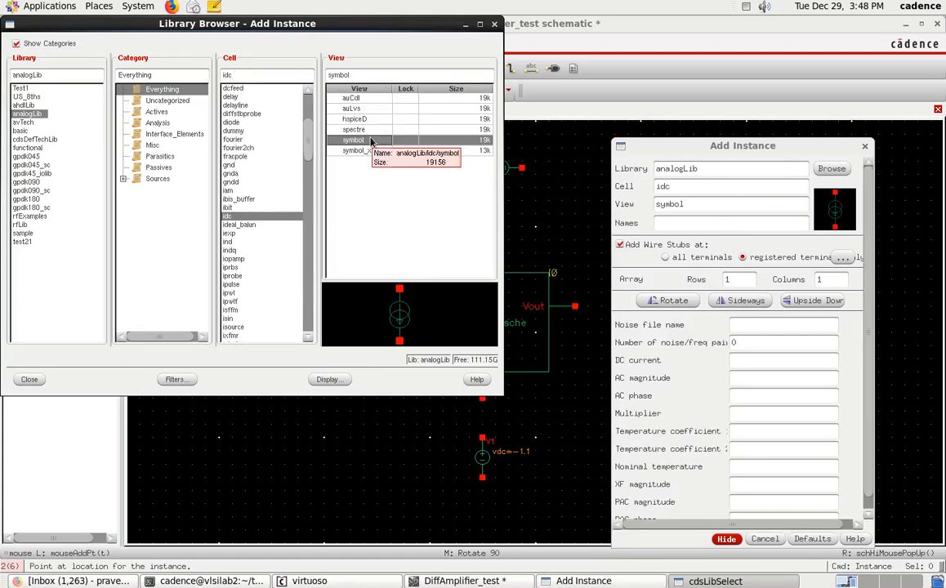
click(30, 379)
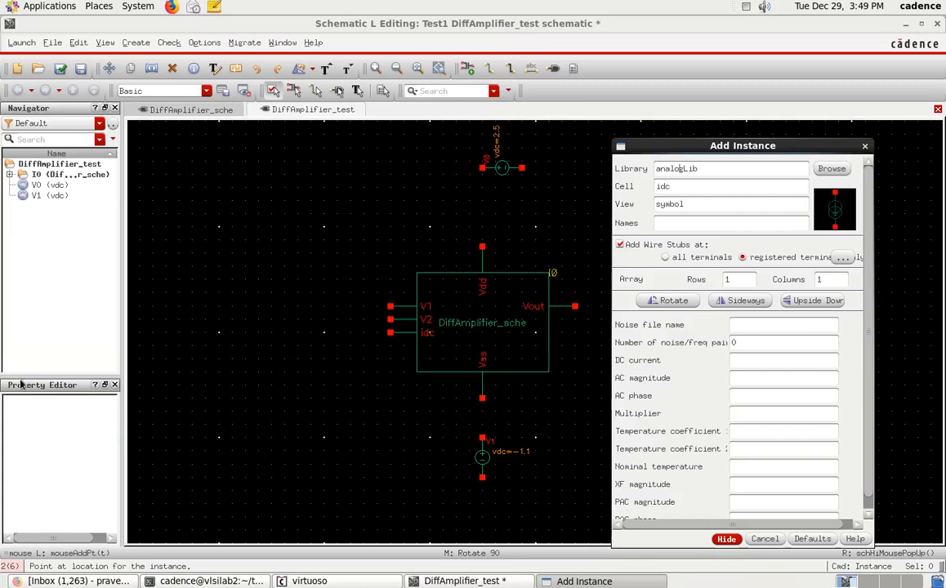
click(738, 360)
text(30u A)
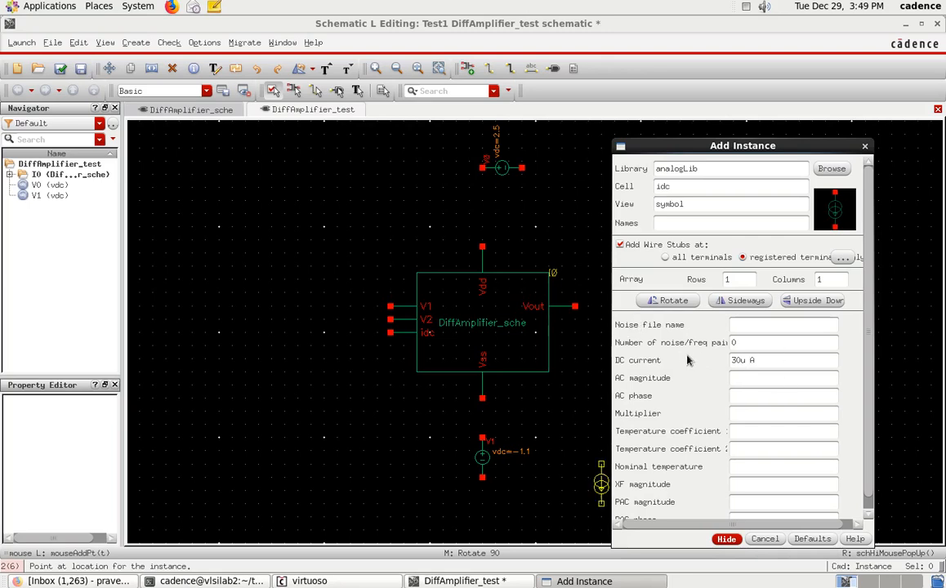
click(728, 540)
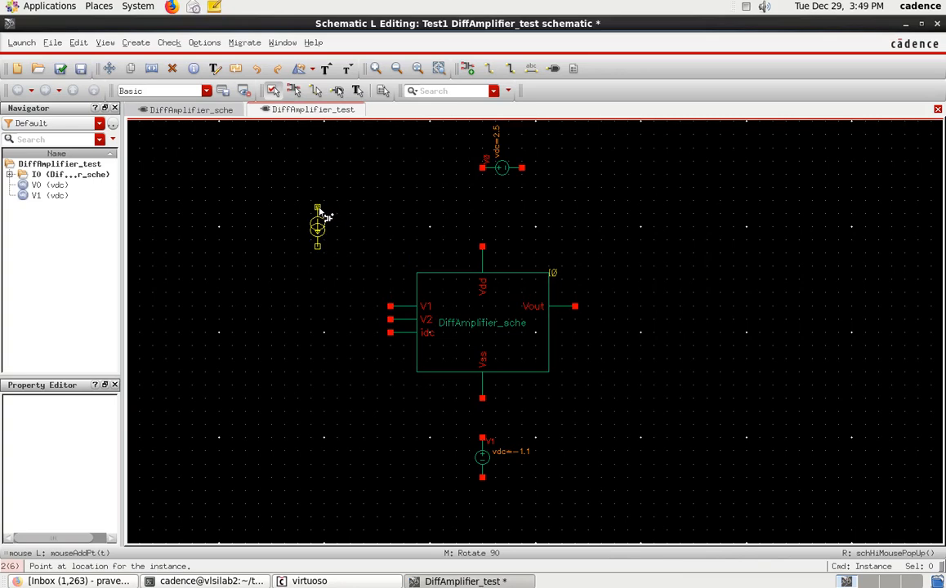
click(319, 210)
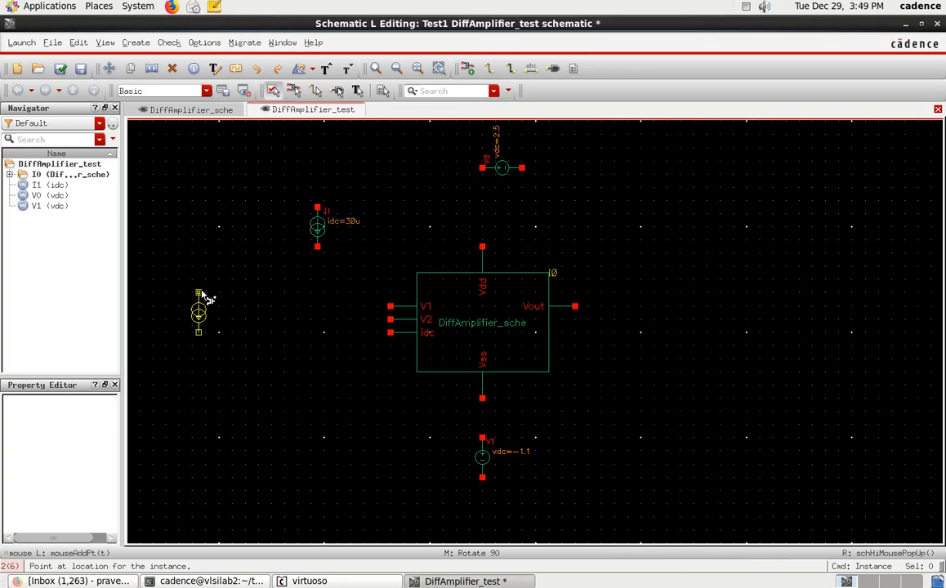
key(Escape)
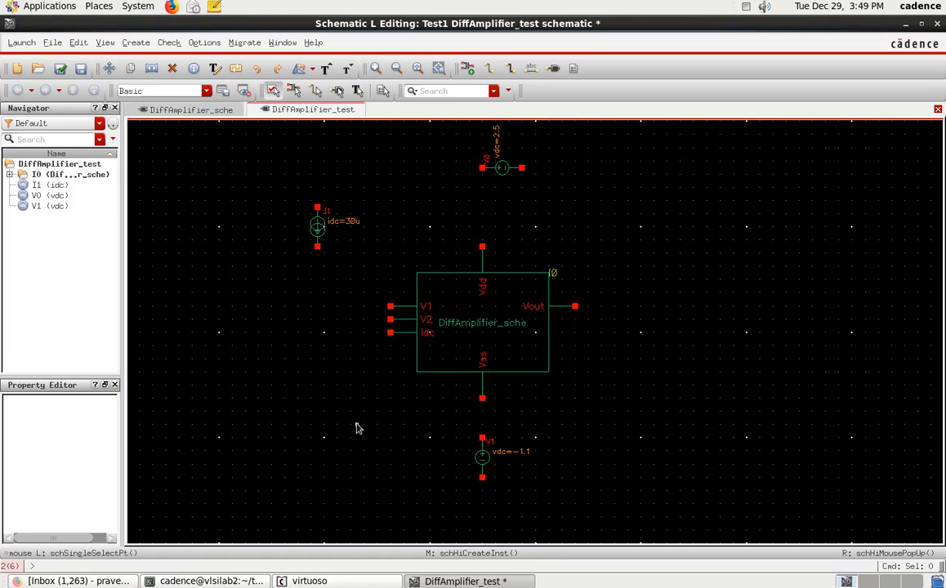
Step: Place an output pin named Vout beyond the amplifier's Vout terminal, level with it
key(p)
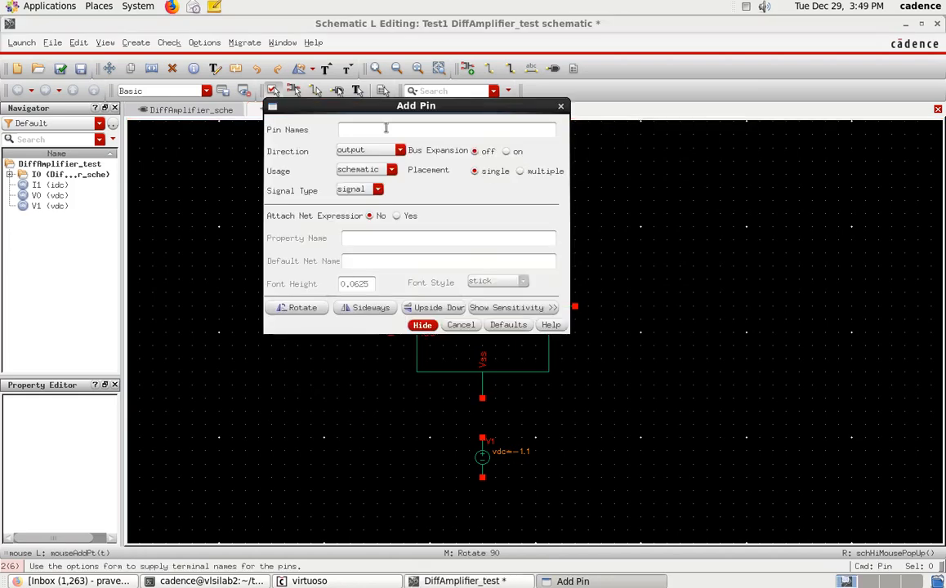
text(Vout)
click(422, 326)
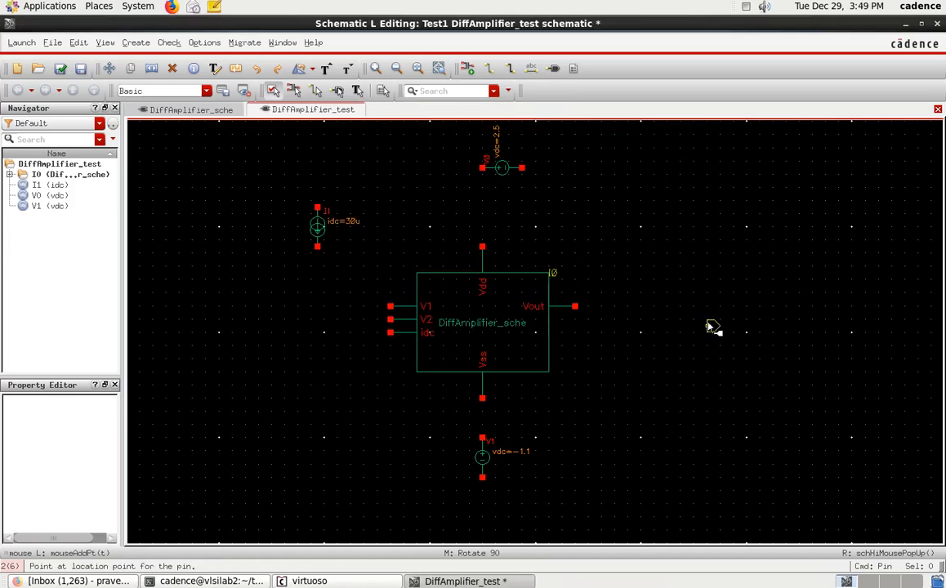
click(671, 307)
key(Escape)
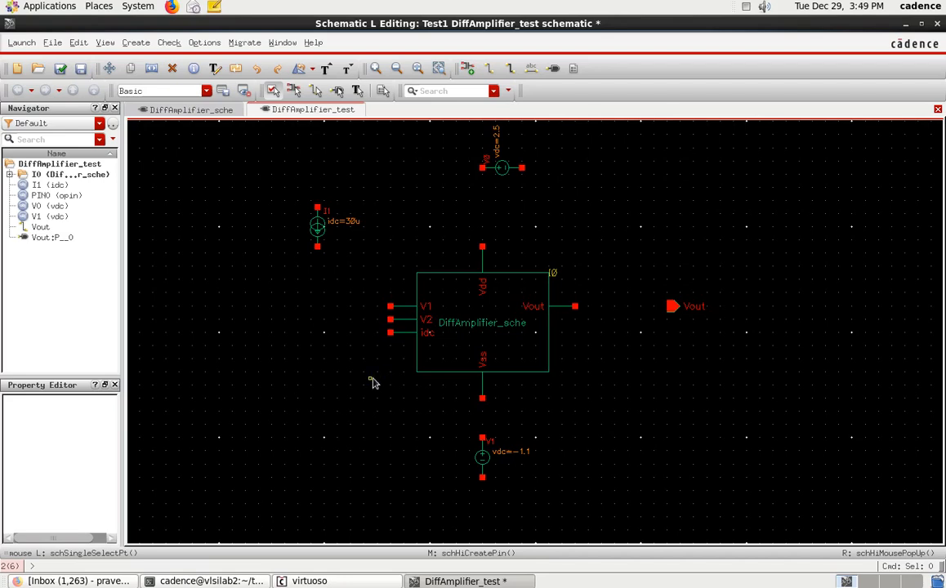
Step: Place analogLib gnd symbols under the -1.1 V source, rotated at the 2.5 V source's free end, and unattached below the amplifier's input pins
key(i)
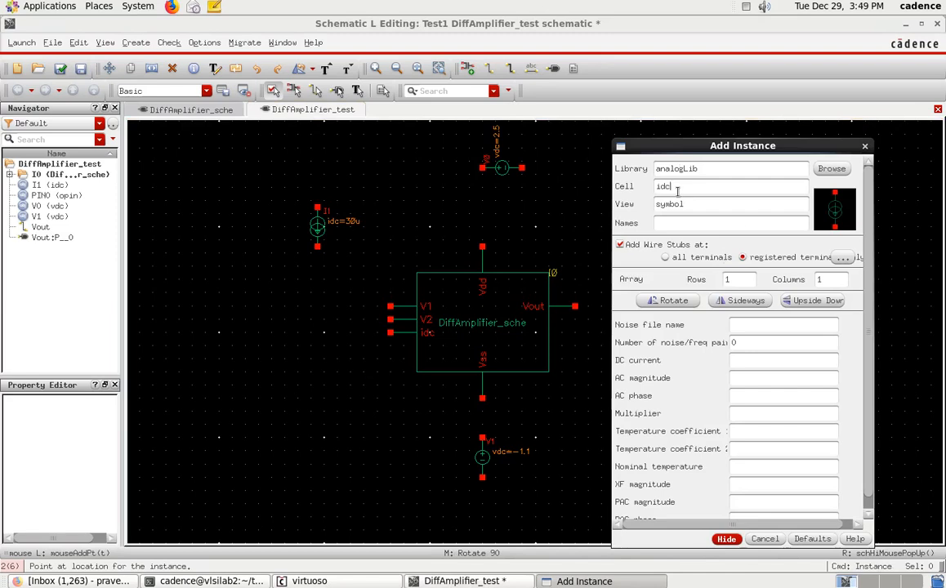
text(gnd)
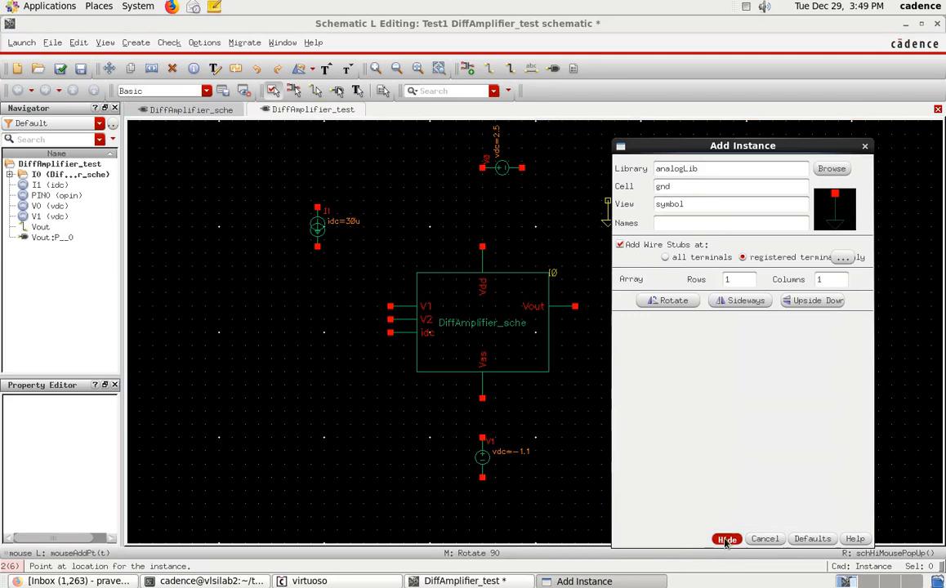
click(726, 540)
click(483, 479)
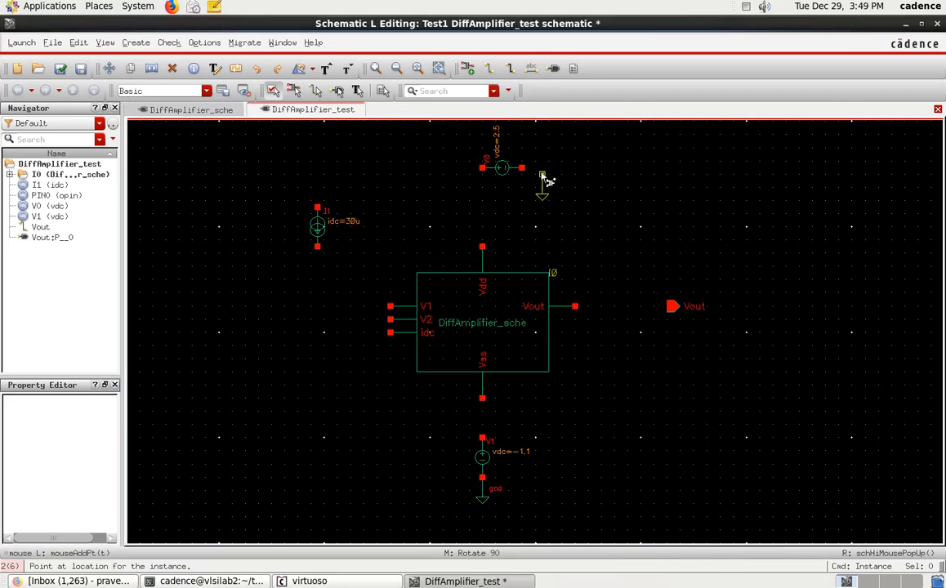
middle_click(649, 180)
click(530, 170)
middle_click(380, 382)
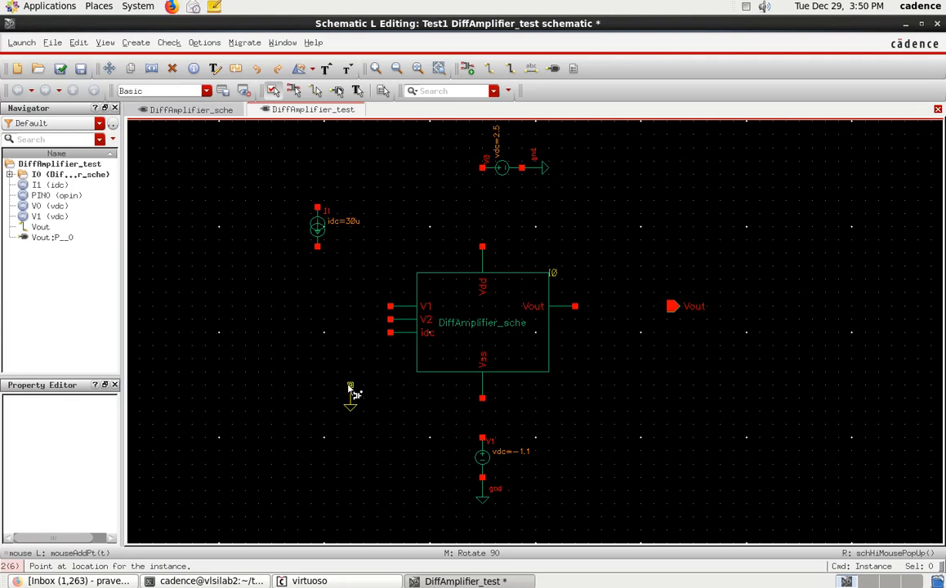
click(350, 387)
key(Escape)
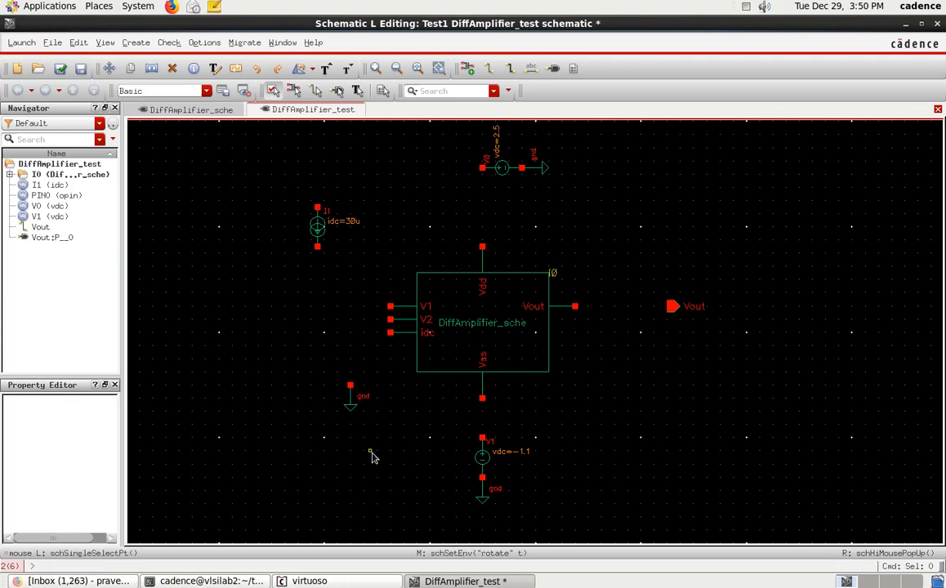
Step: Choose the vsin cell from analogLib, symbol view, as the next instance to add
key(i)
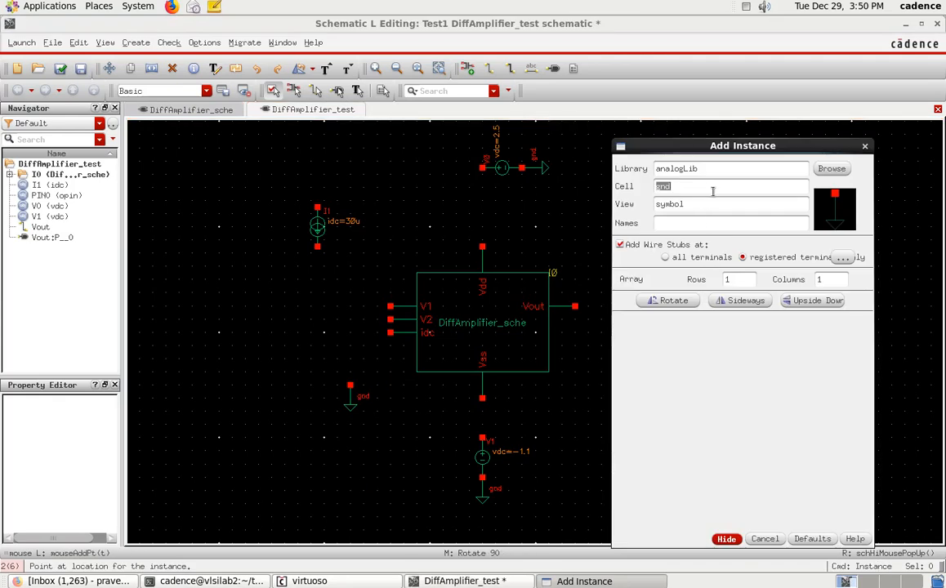
click(832, 170)
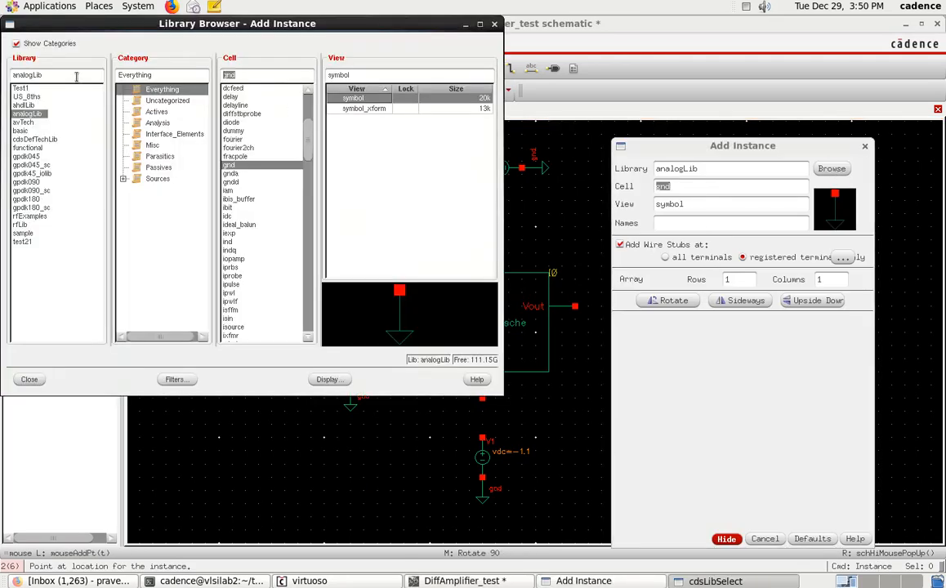
text(v)
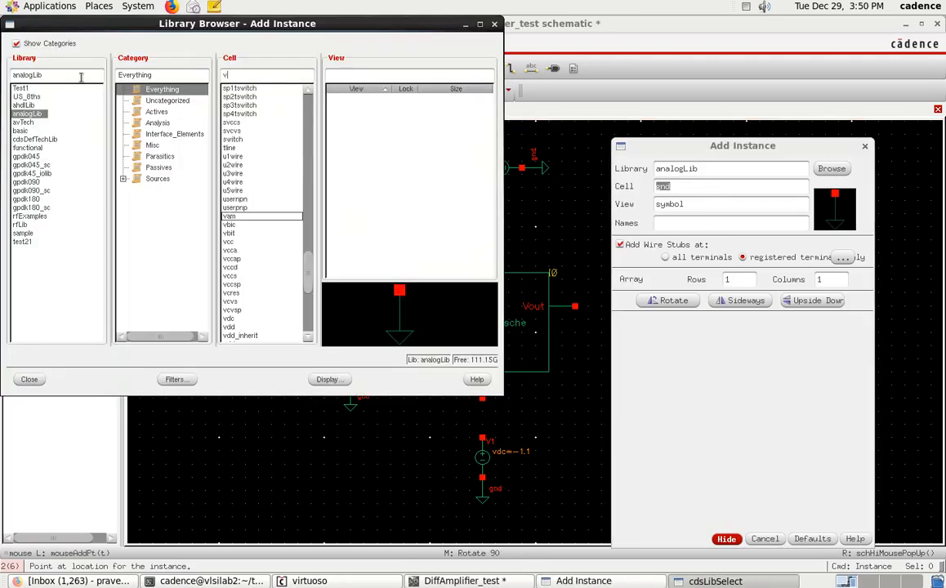
text(sin)
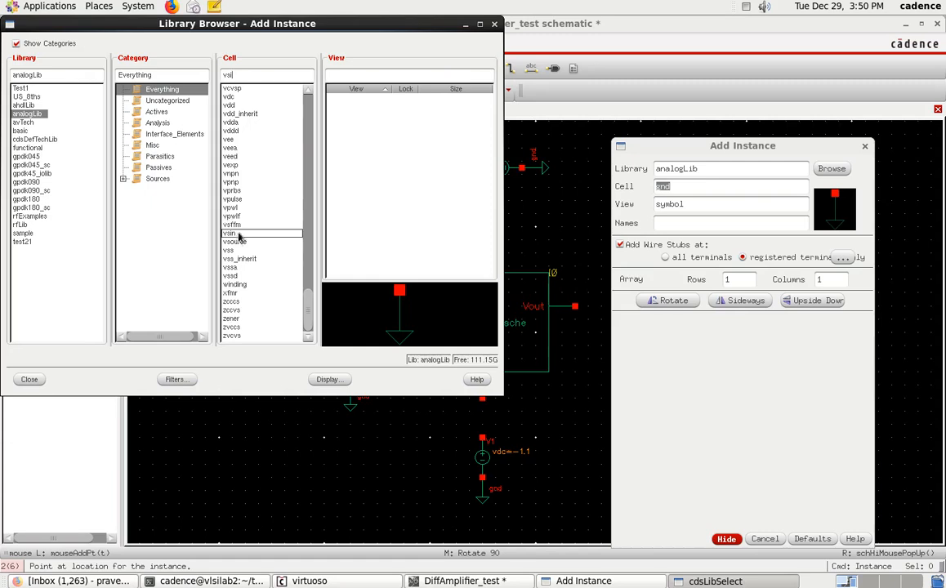
click(239, 234)
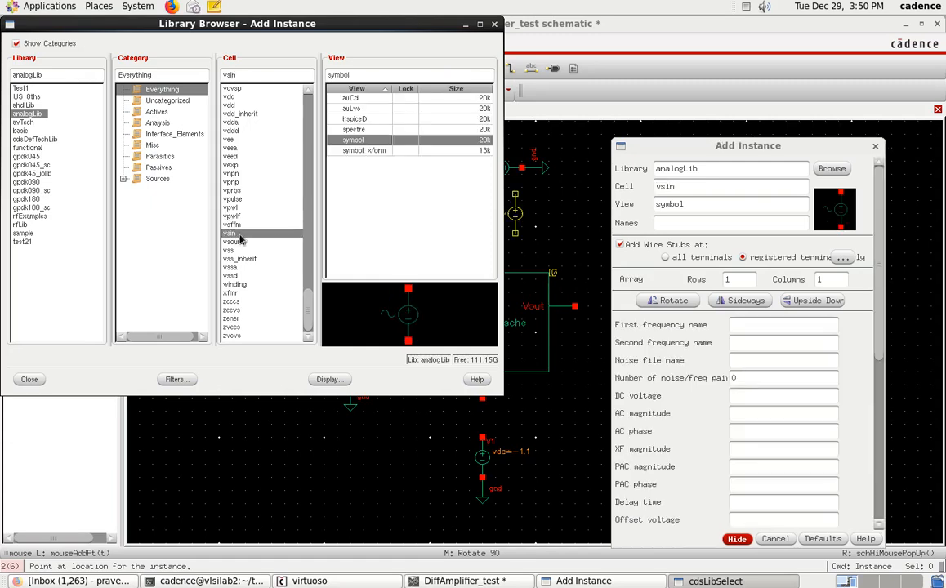
click(29, 380)
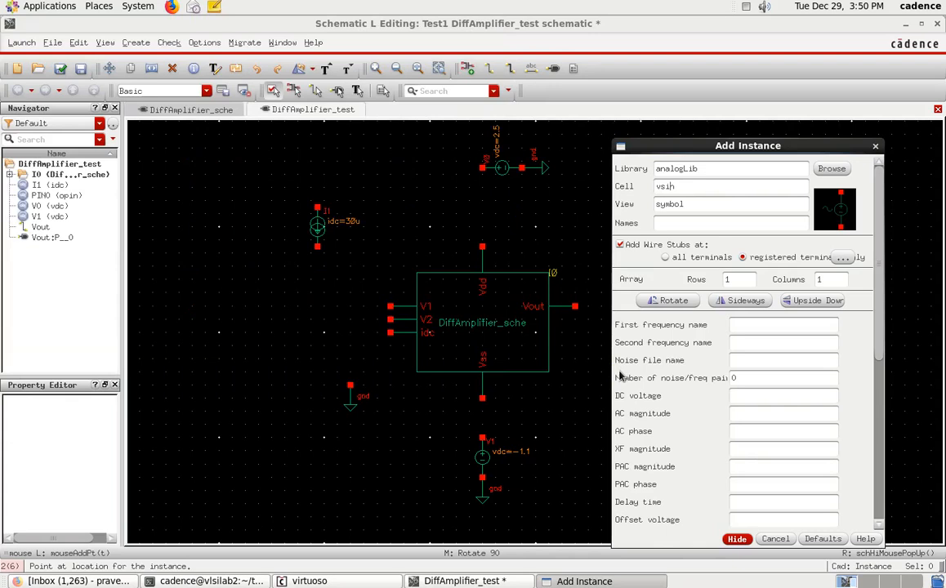
Step: Set the vsin source's AC magnitude to 1 V, amplitude to 5m V and frequency to 1K Hz
click(747, 414)
text(1 V)
scroll(713, 472, down, 3)
scroll(694, 457, down, 1)
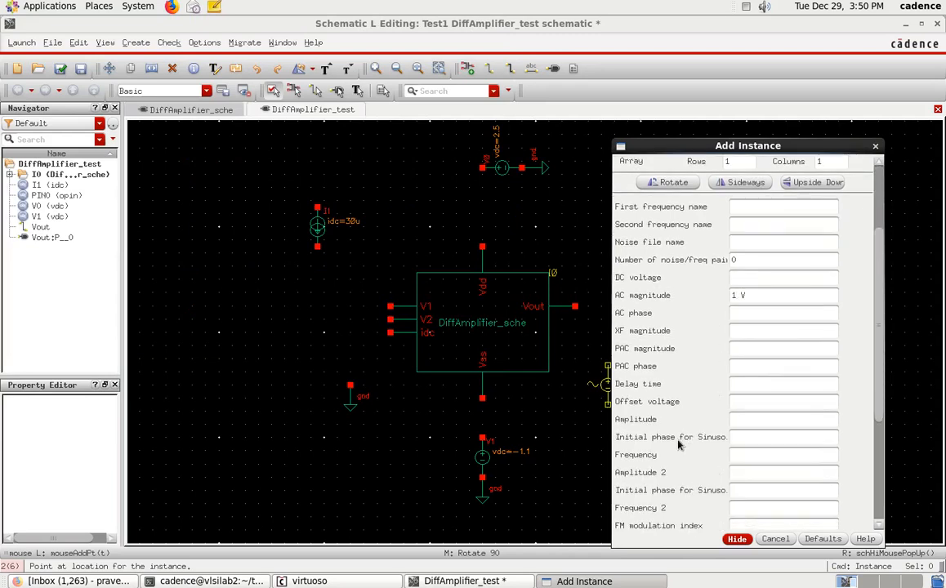
scroll(673, 441, down, 1)
click(760, 380)
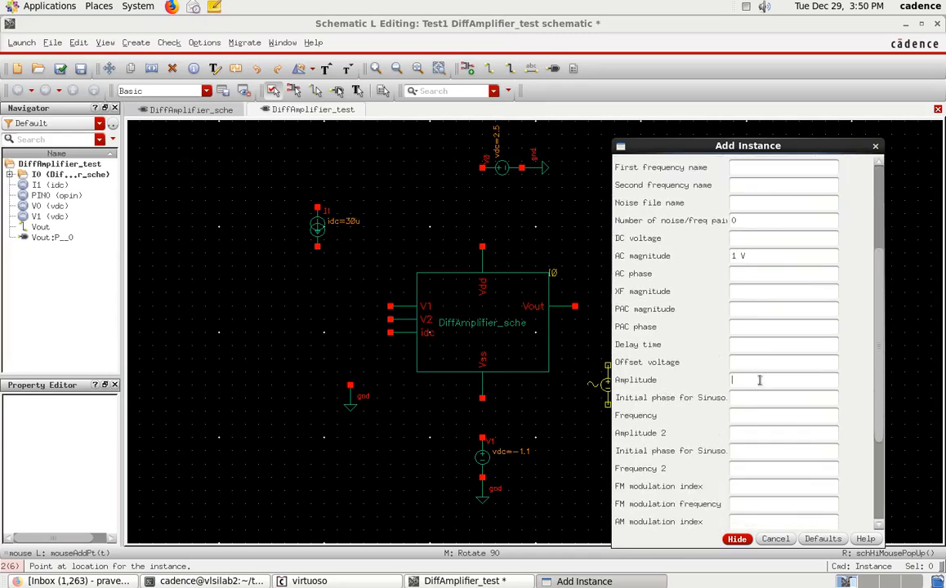
text(5m V)
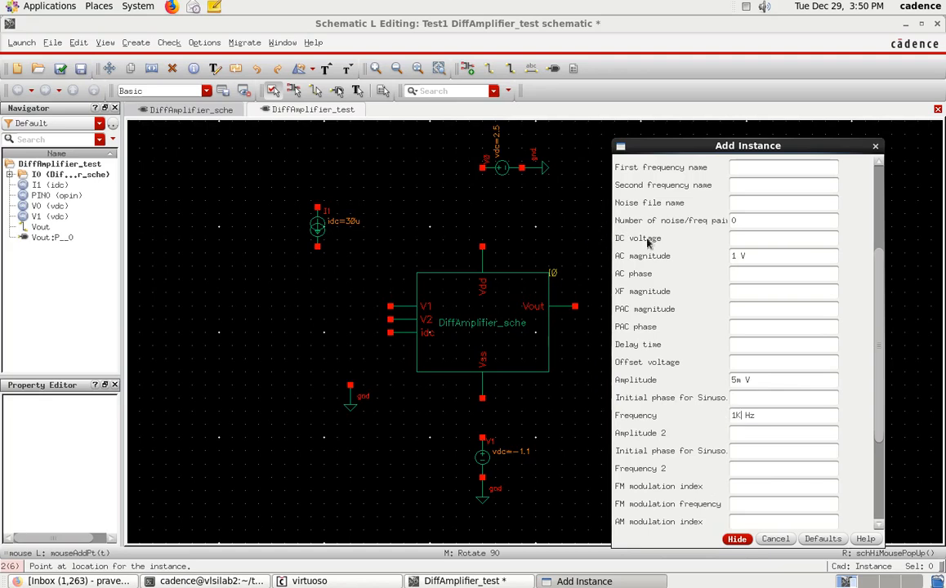
scroll(648, 242, up, 3)
scroll(653, 261, down, 6)
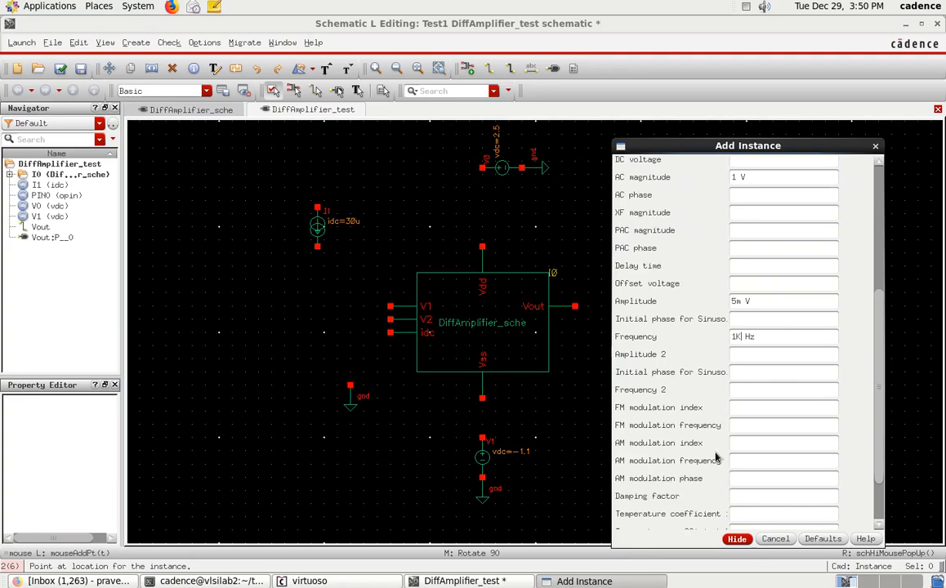
Step: Place the vsin source upright, to the left of the amplifier's input pins and the unattached ground symbol
click(737, 539)
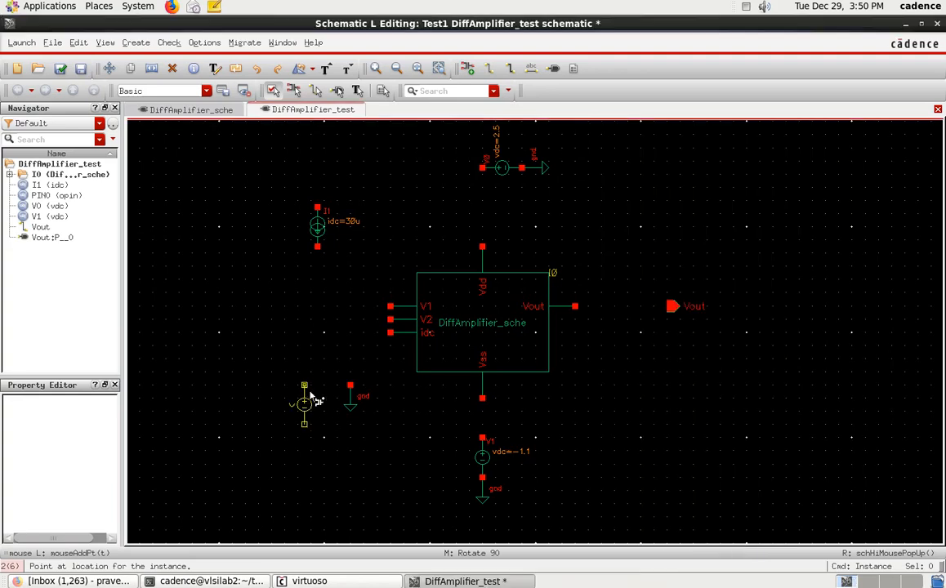
click(285, 342)
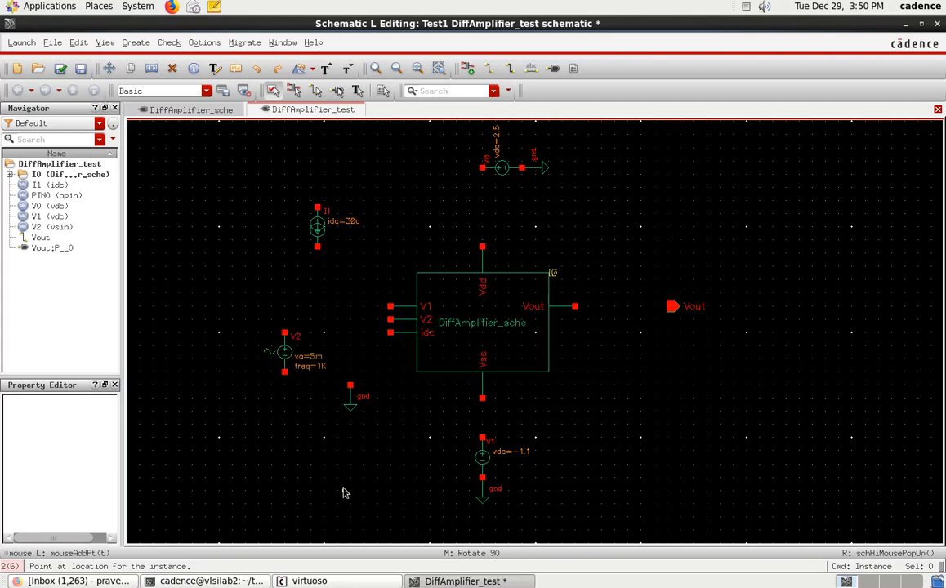
key(Escape)
Step: Move the unattached ground symbol beside the vsin source slightly lower
click(353, 395)
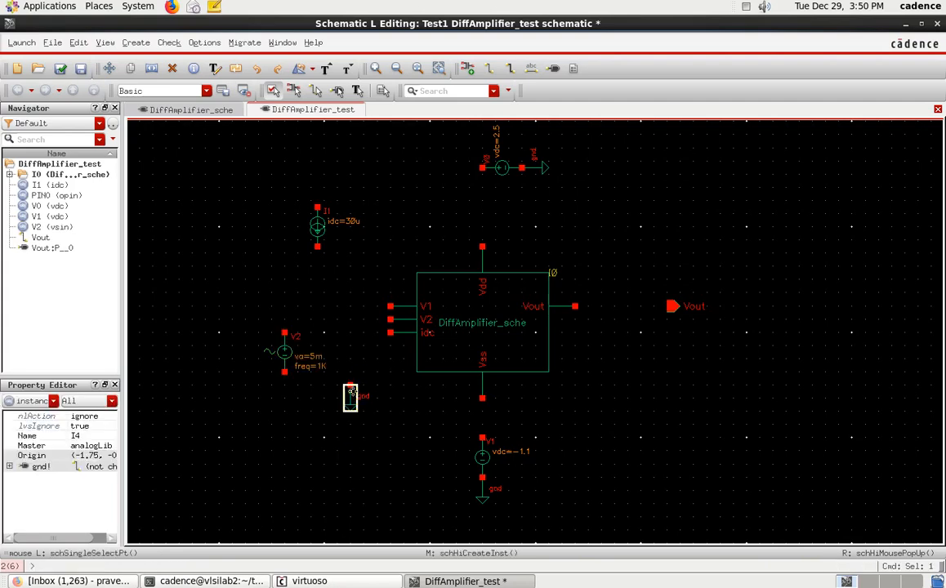
key(s)
click(351, 433)
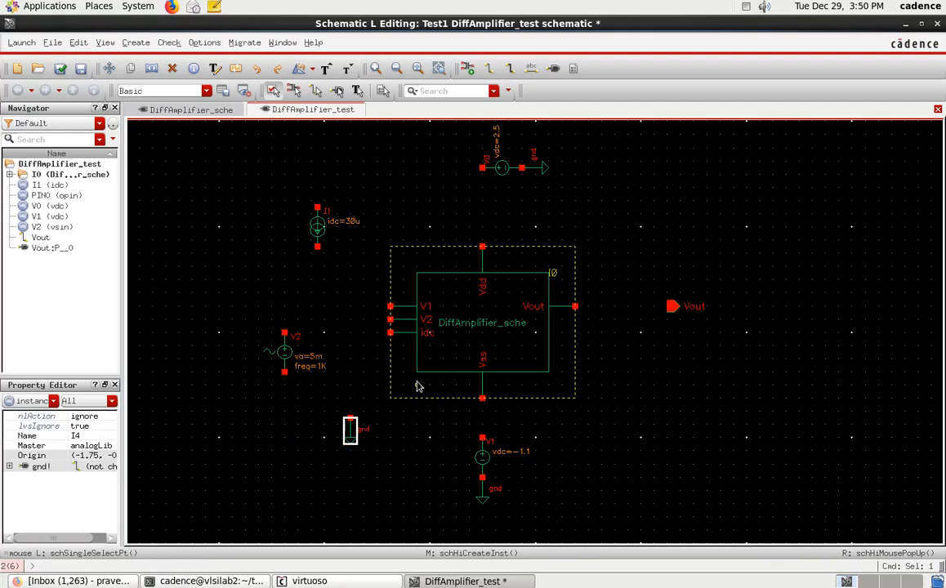
key(s)
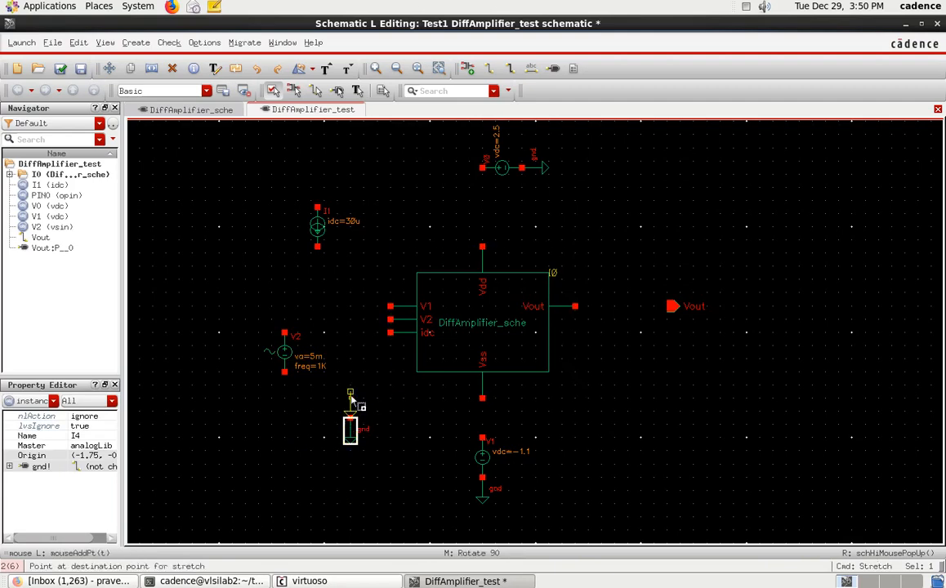
click(352, 402)
click(305, 428)
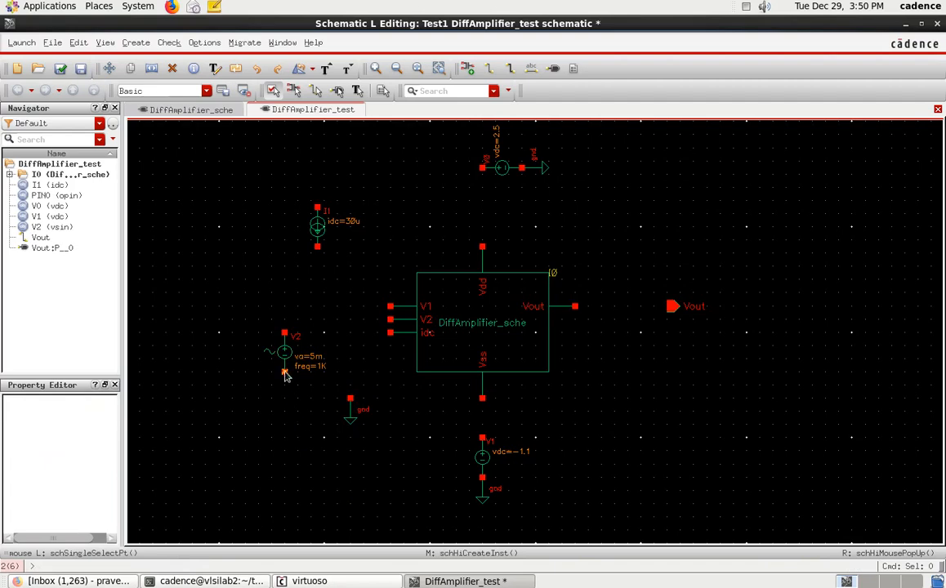
Step: Place another analogLib gnd symbol directly below the vsin source, level with the neighbouring ground
key(i)
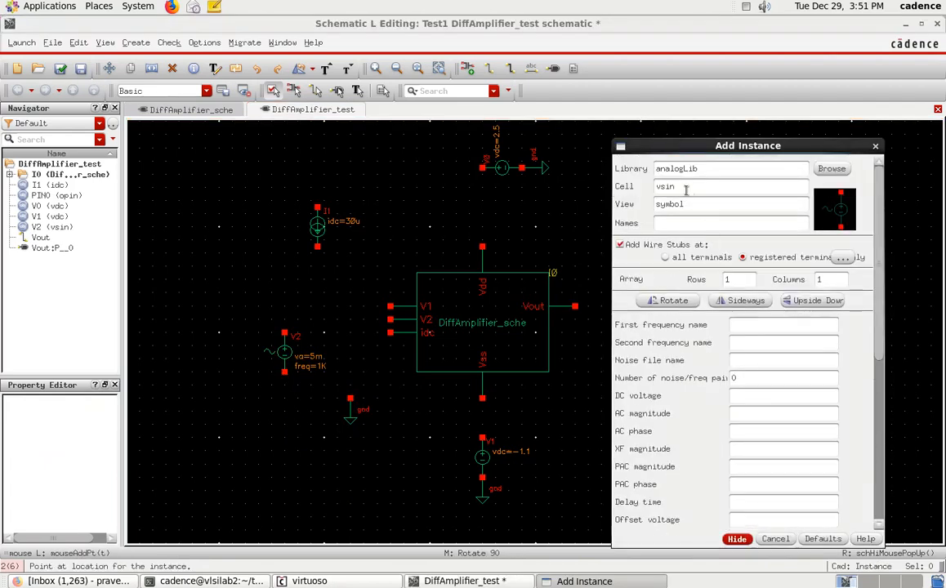
drag(686, 189, 561, 194)
text(gnd)
click(717, 542)
click(284, 400)
key(Escape)
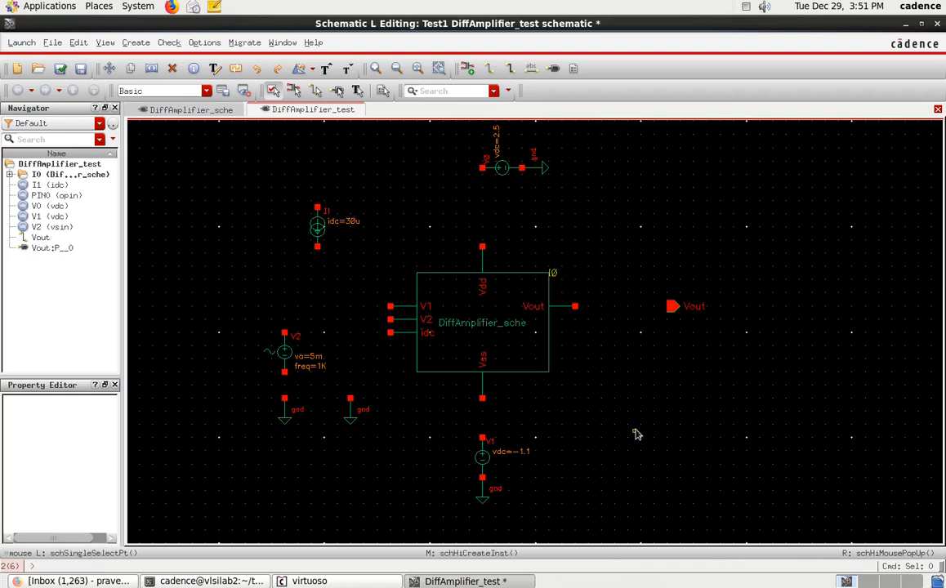
Step: Wire the 2.5 V source to the amplifier's Vdd pin and the -1.1 V source to its Vss pin
key(w)
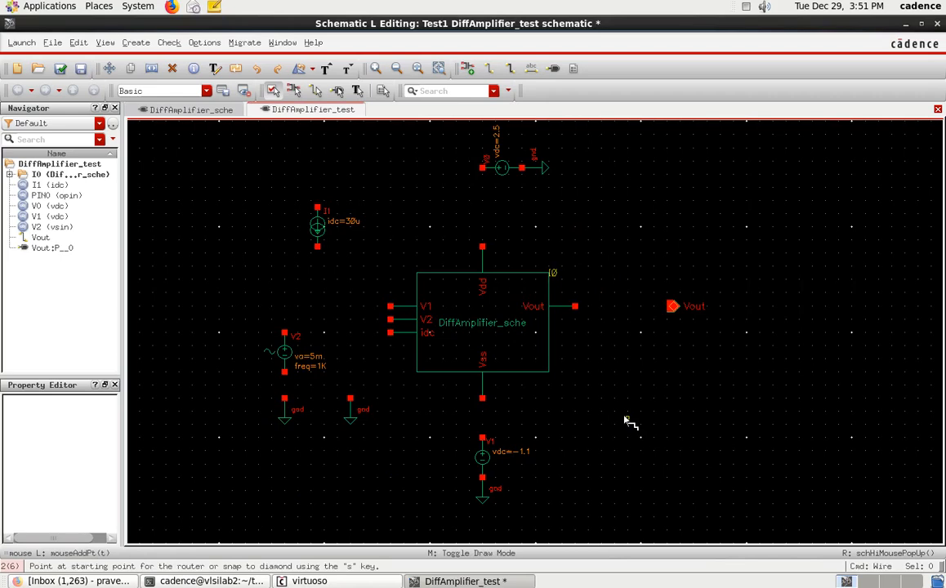
click(482, 168)
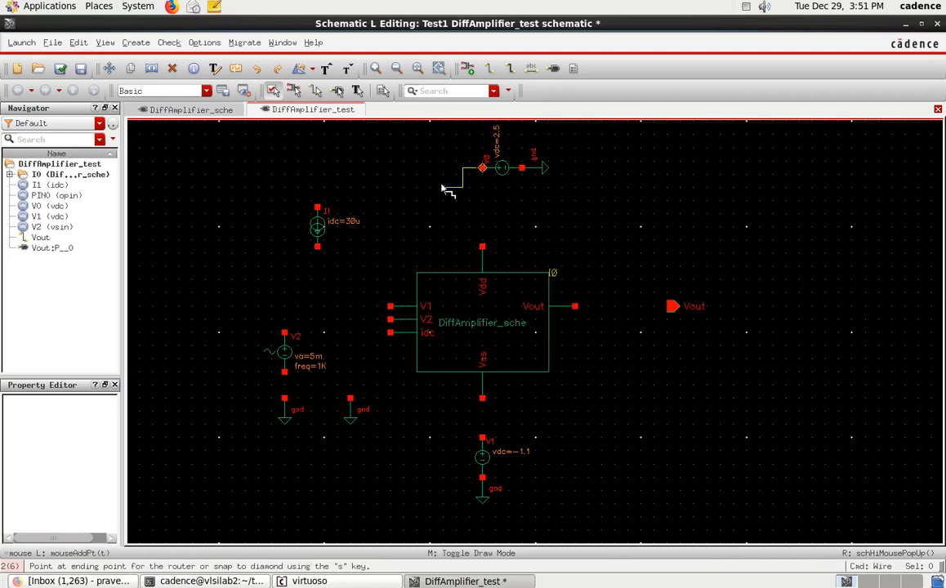
key(Escape)
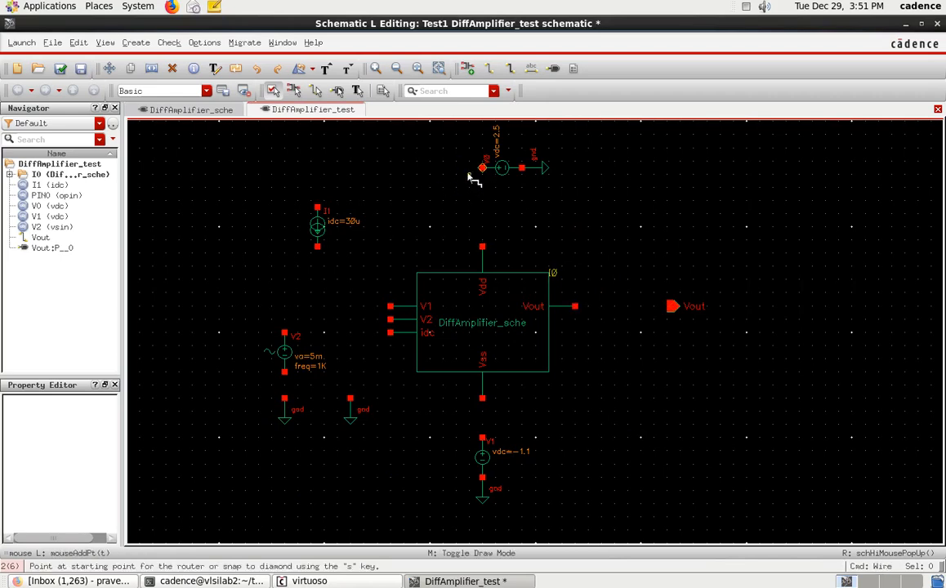
click(482, 167)
click(482, 246)
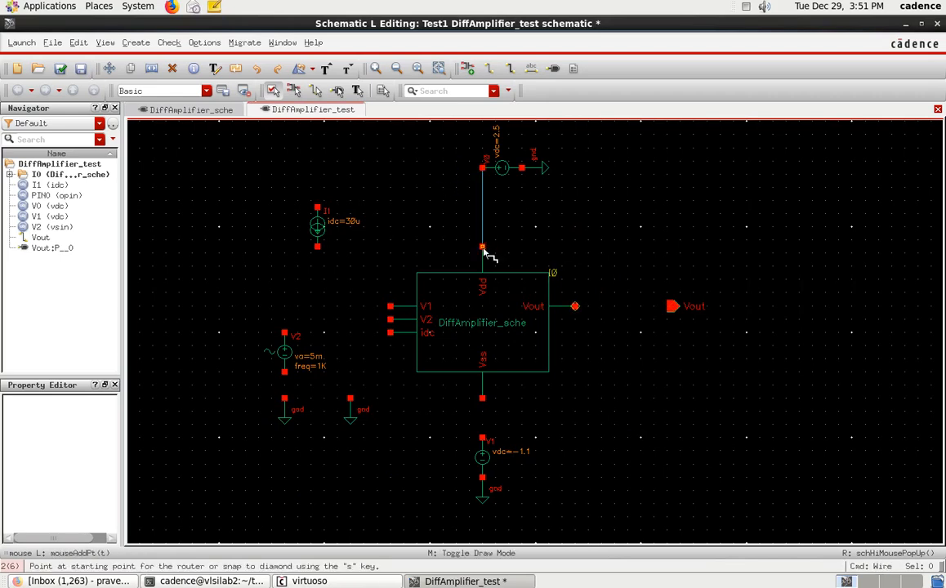
click(481, 399)
click(482, 437)
Step: Wire the amplifier's V2 input to the ground below it, and V1 to the vsin source with that source's lower terminal grounded
click(391, 319)
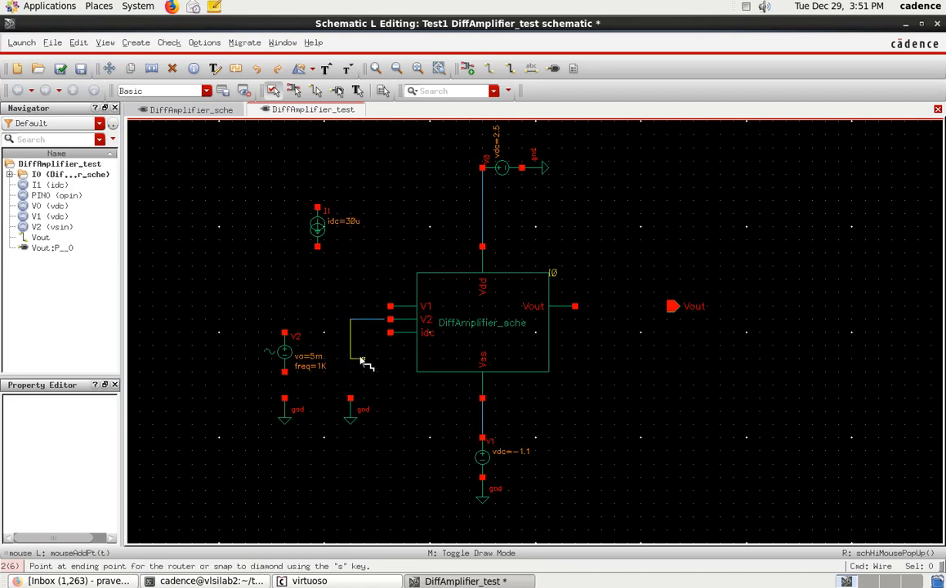
click(351, 399)
click(390, 306)
click(285, 307)
click(284, 373)
click(285, 399)
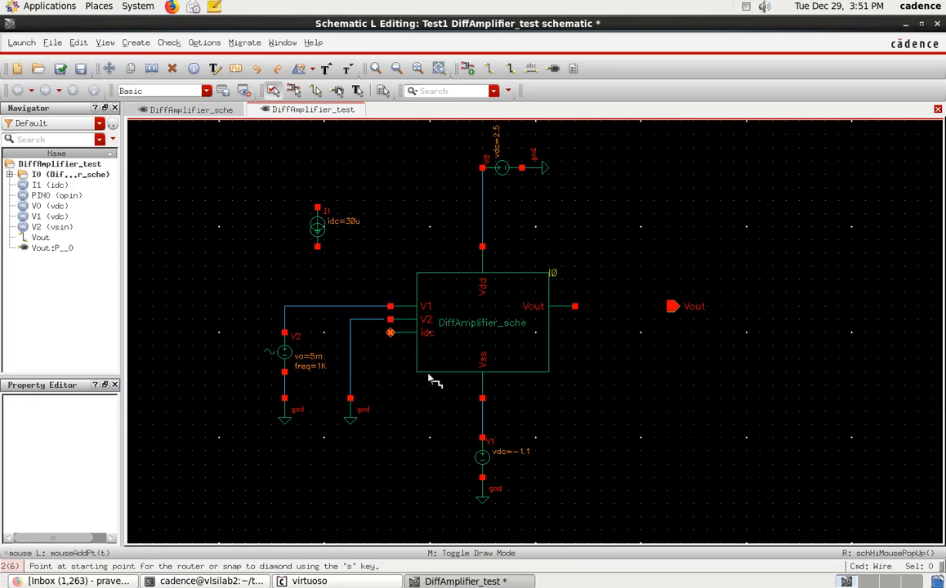
Step: Wire the amplifier's idc pin to the lower terminal of the 30u current source
click(390, 334)
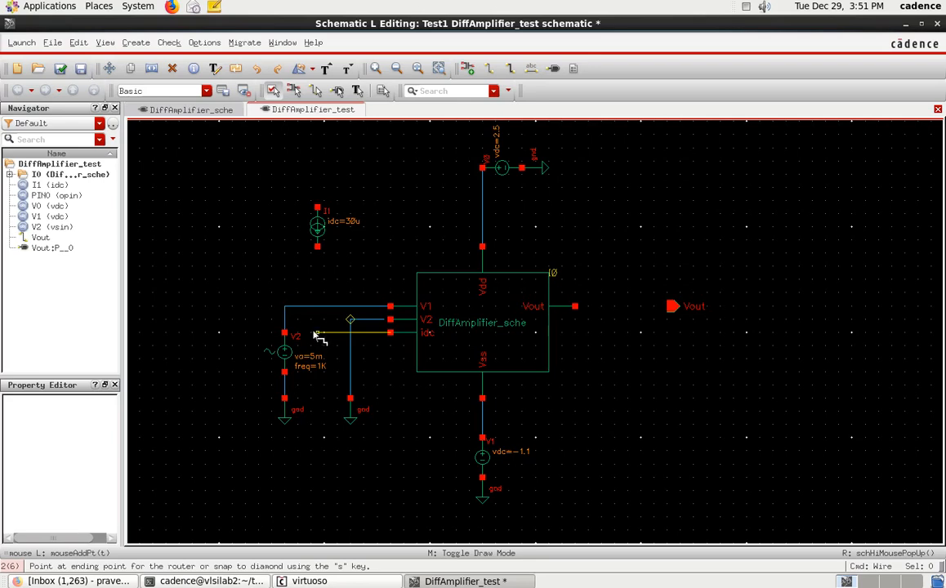
click(318, 247)
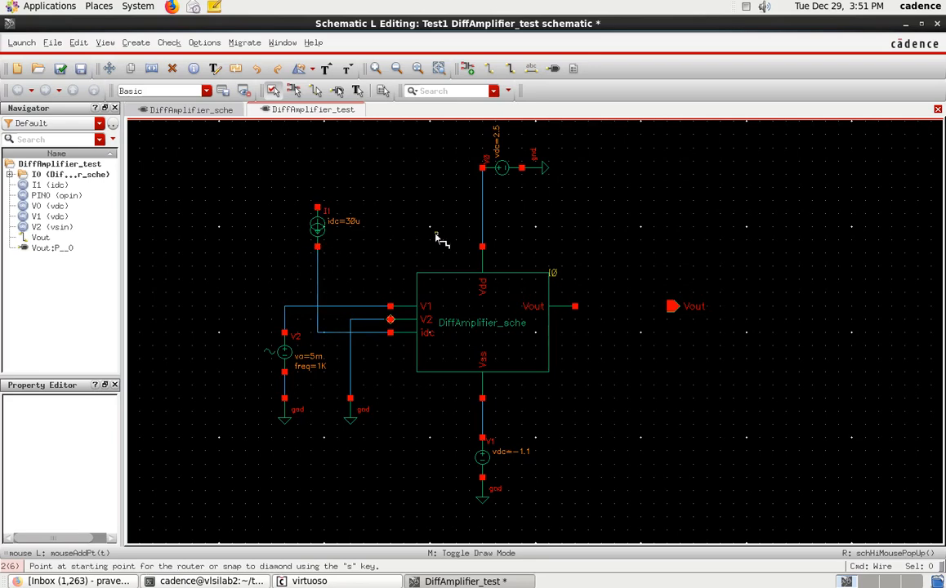
Step: Wire the 30u current source's upper terminal to the 2.5 V supply node and the amplifier's Vout to the Vout output pin
click(317, 208)
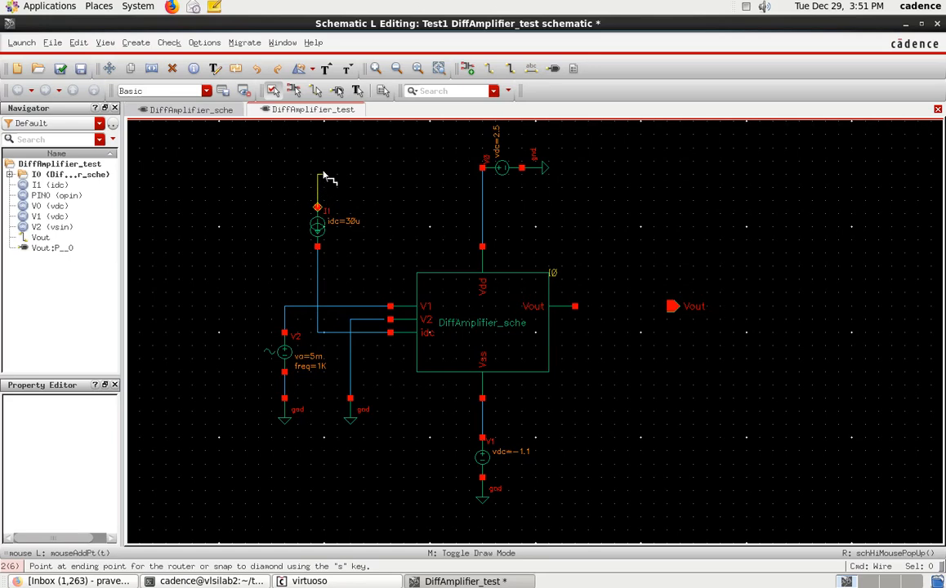
click(486, 177)
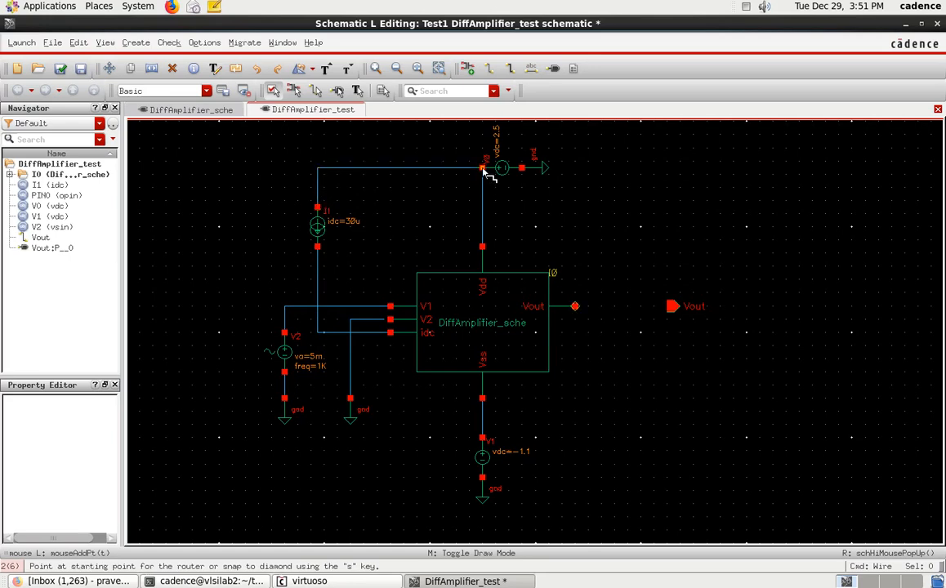
click(575, 306)
click(671, 307)
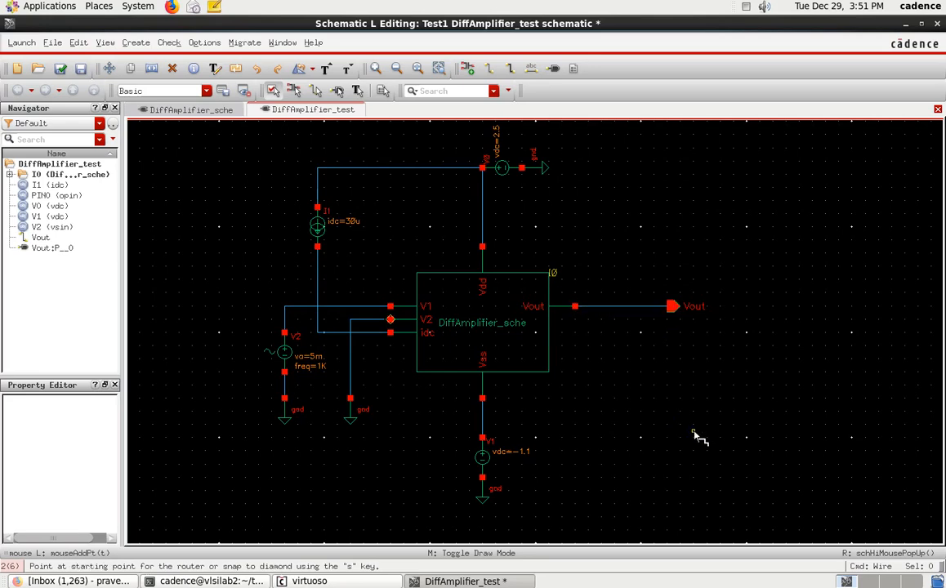
key(Escape)
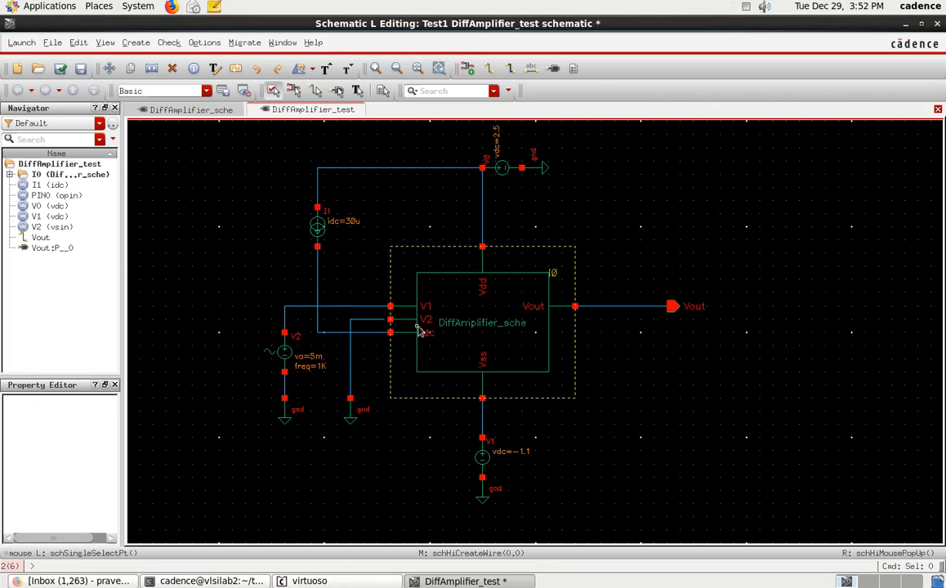
Step: Close the gap between the ground wire and the amplifier's V2 input pin with a short wire segment
ctrl+scroll(390, 321, up, 1)
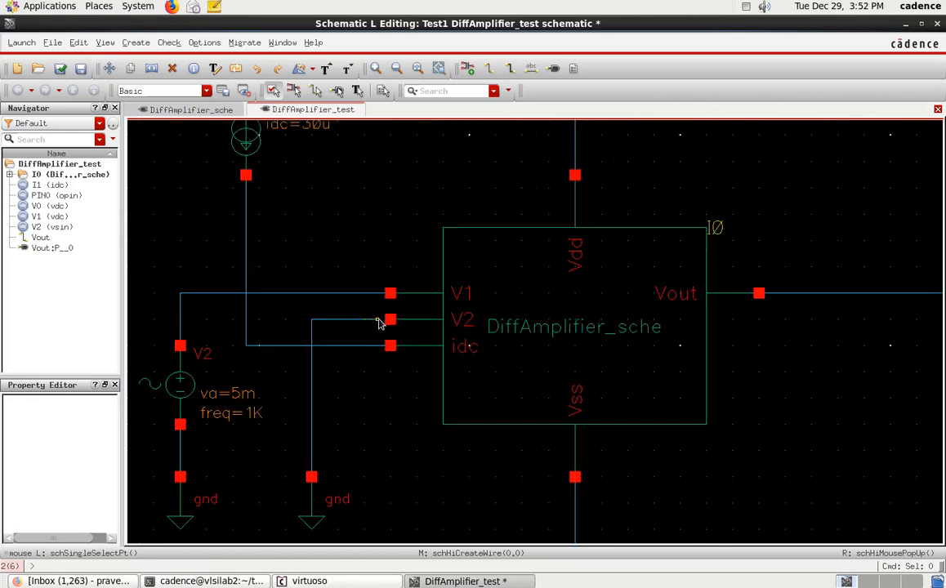
click(391, 320)
click(390, 320)
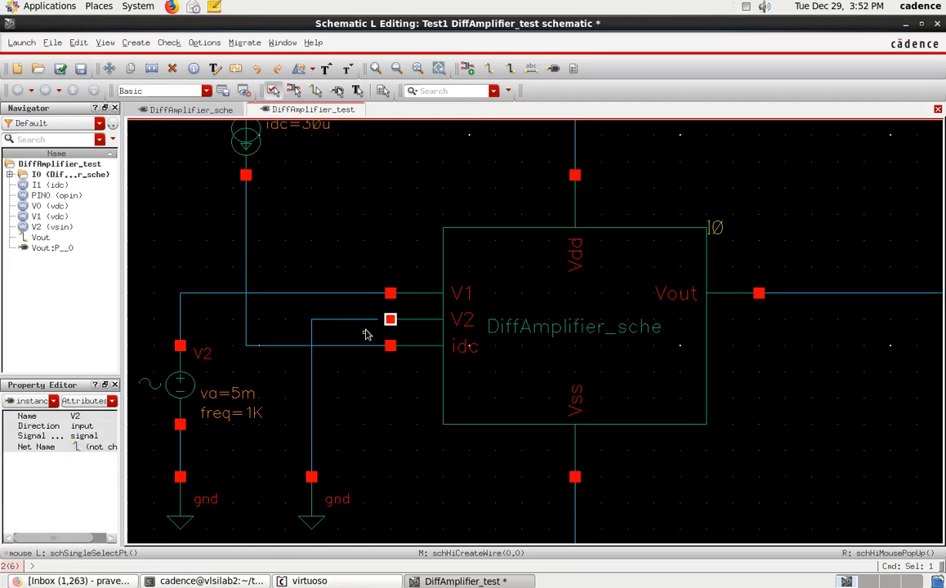
key(w)
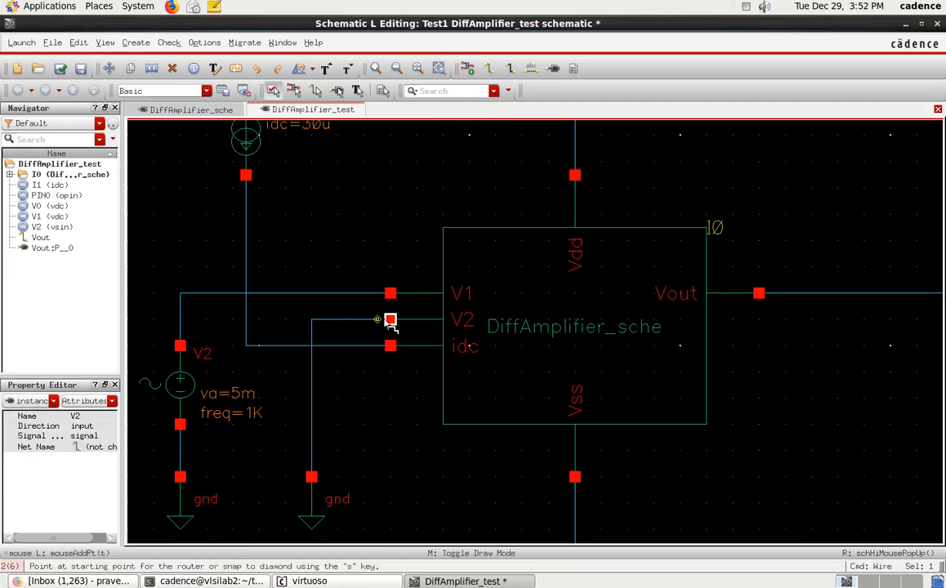
key(Escape)
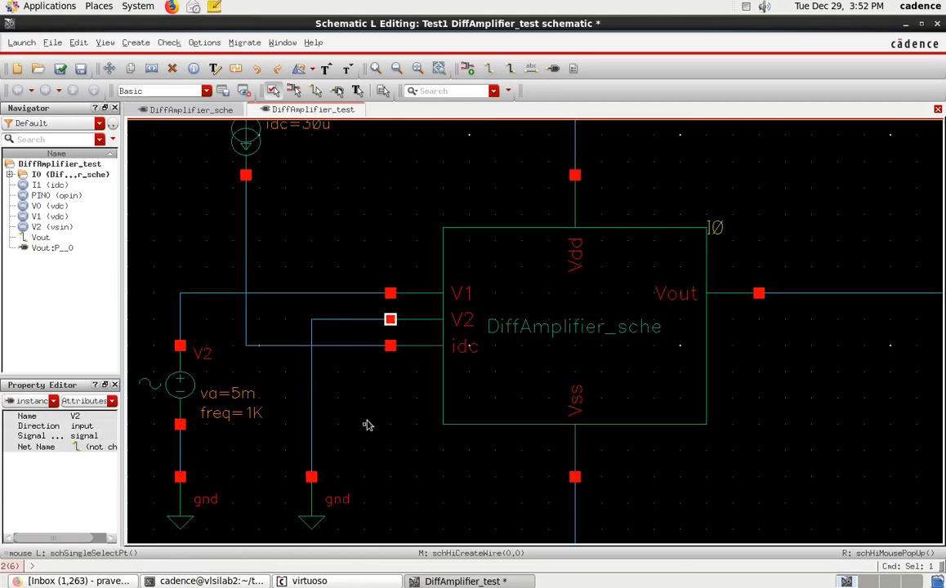
key(f)
click(584, 454)
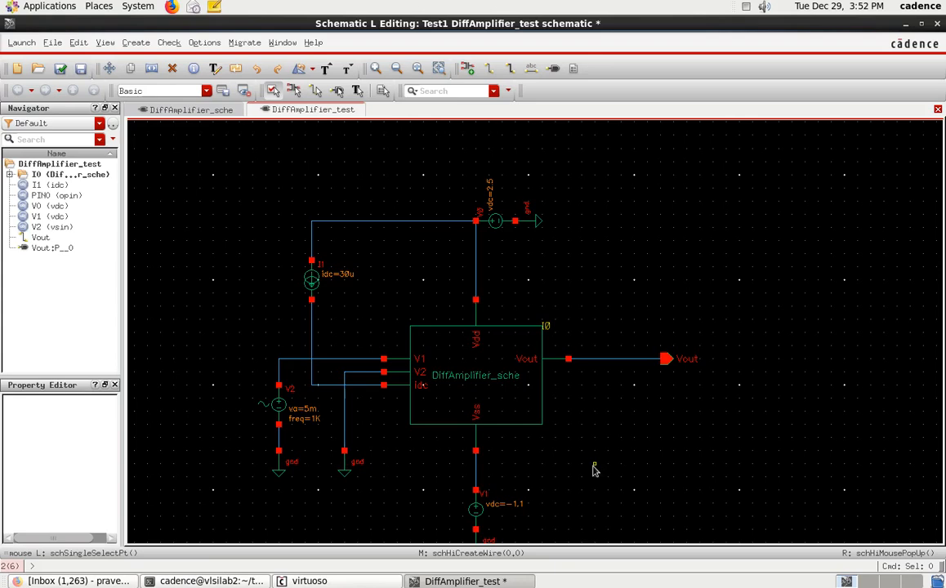
key(w)
key(Escape)
key(f)
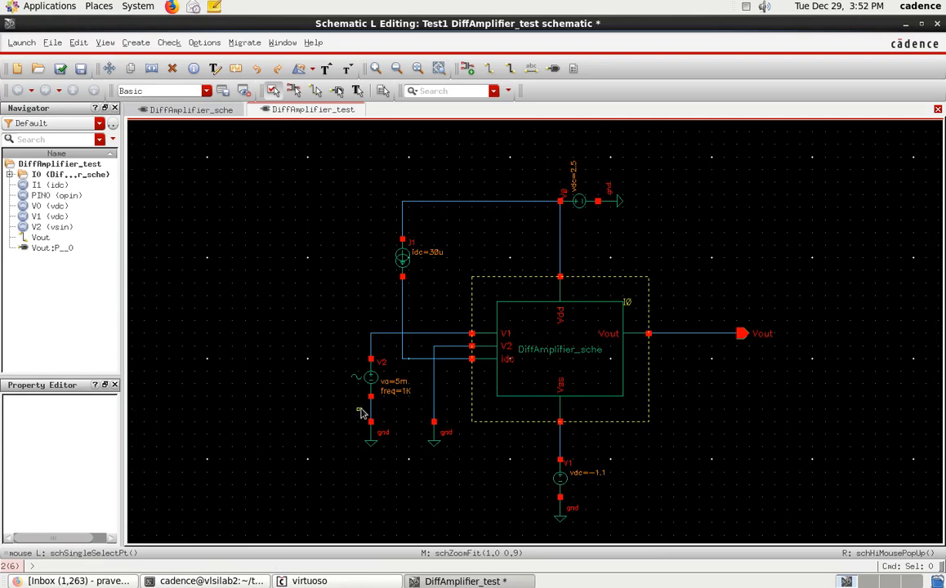
Step: Check and save the testbench schematic and launch ADE L for it, accepting the Analog_Design_Environment_XL license instead
click(60, 68)
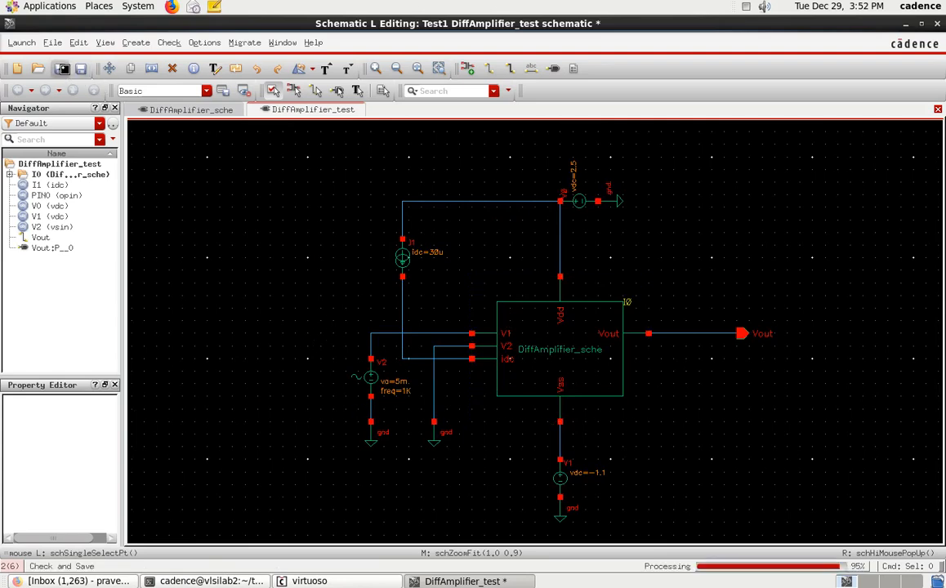
click(22, 42)
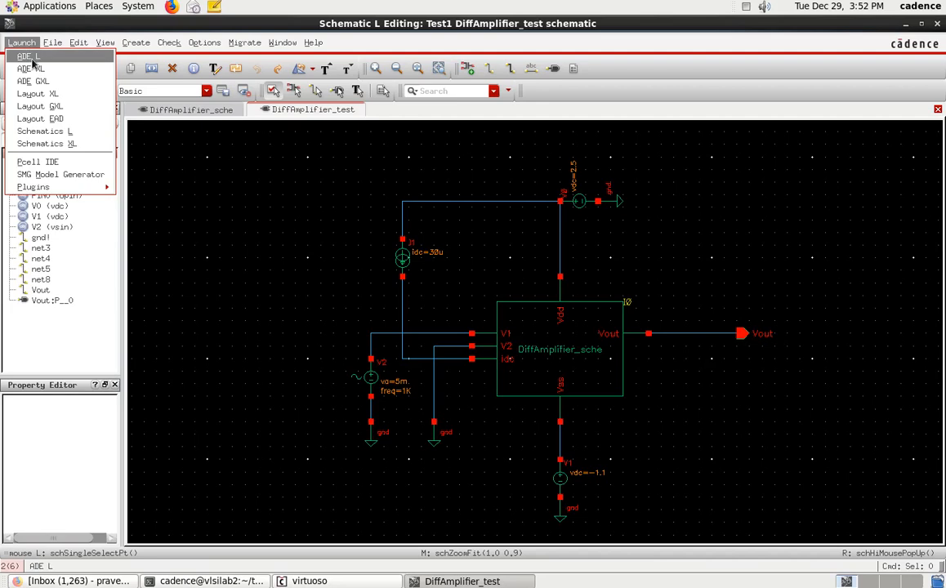
click(31, 58)
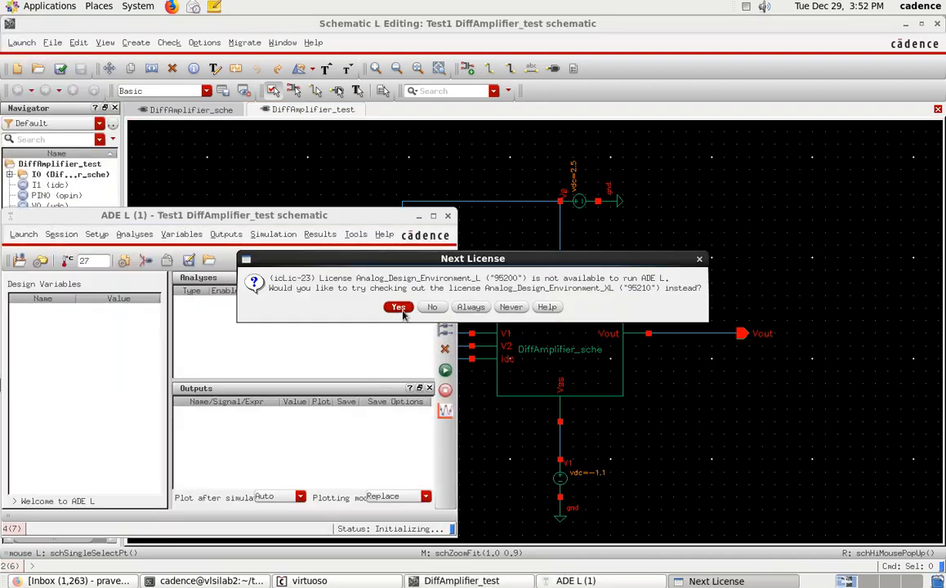
click(398, 307)
drag(248, 214, 584, 221)
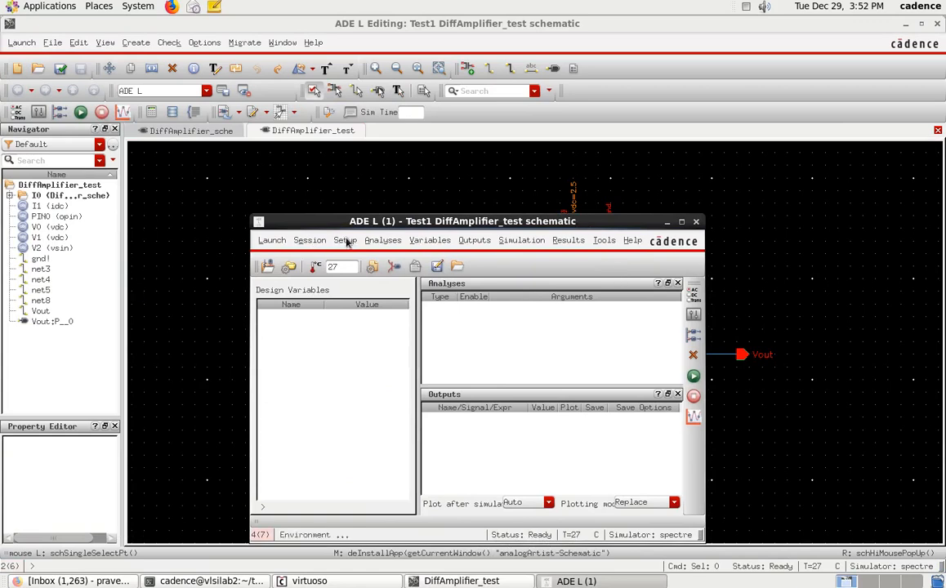
Step: Add a transient analysis with a stop time of 5m and moderate accuracy
click(381, 240)
click(385, 263)
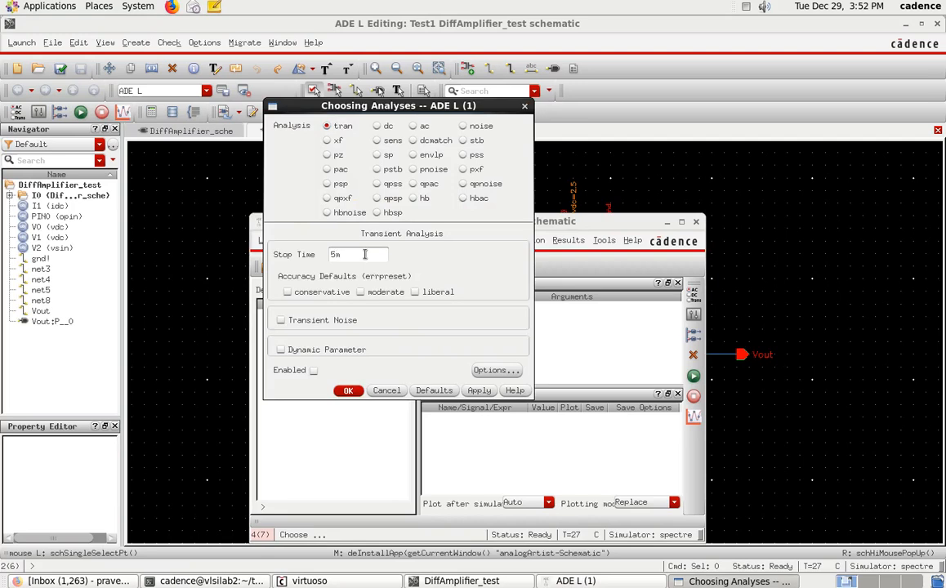
click(486, 392)
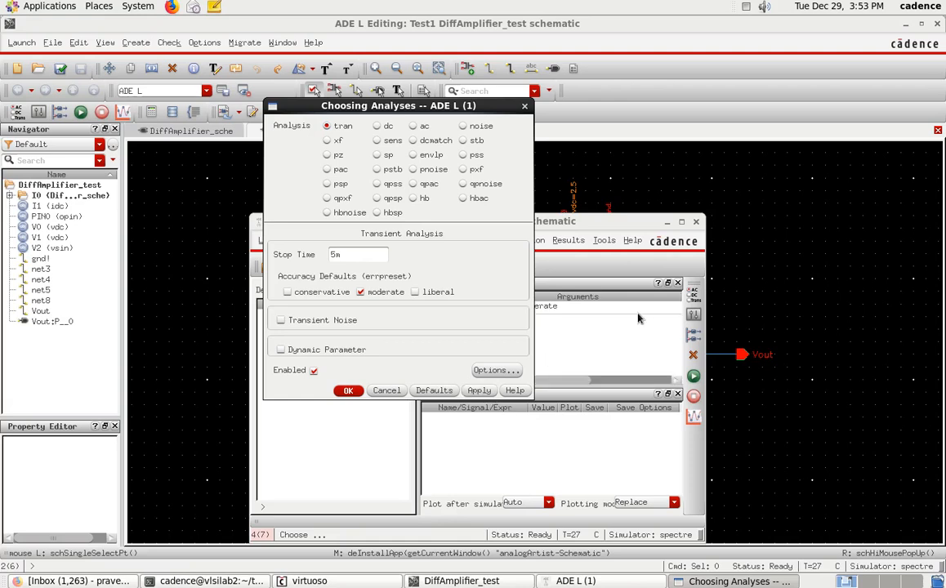
Step: Set up a dc analysis that saves the DC operating point and sweeps the vsin source's dc component parameter
click(378, 127)
click(392, 250)
click(282, 344)
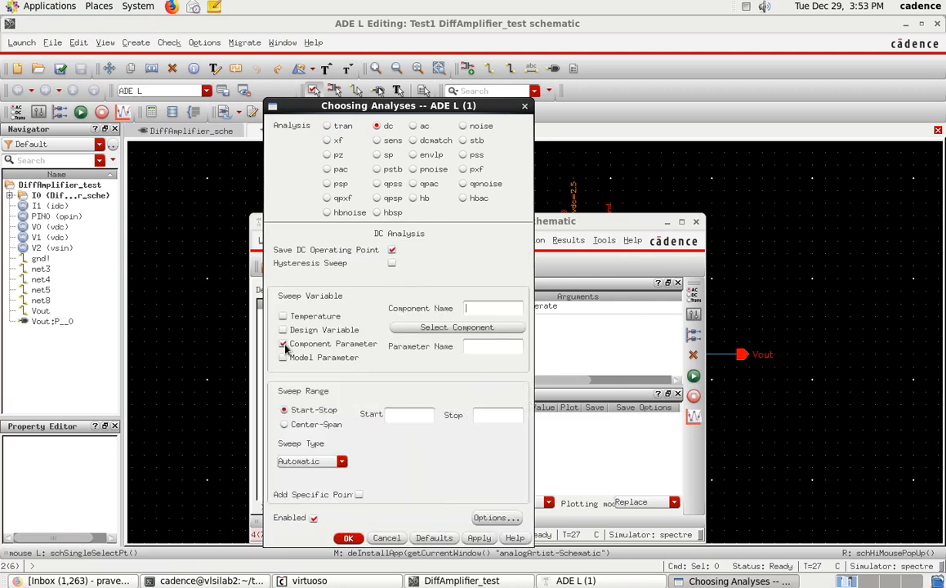
click(479, 328)
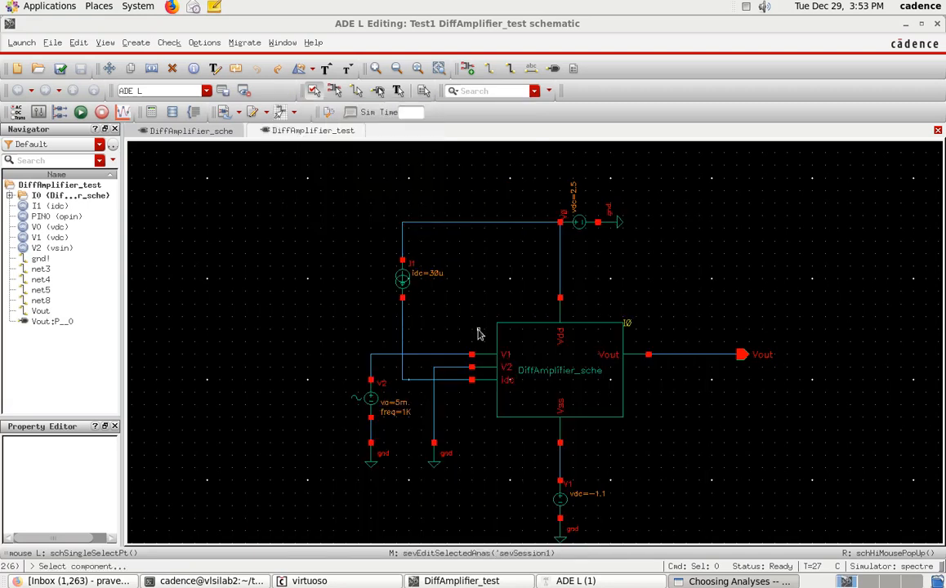
click(372, 403)
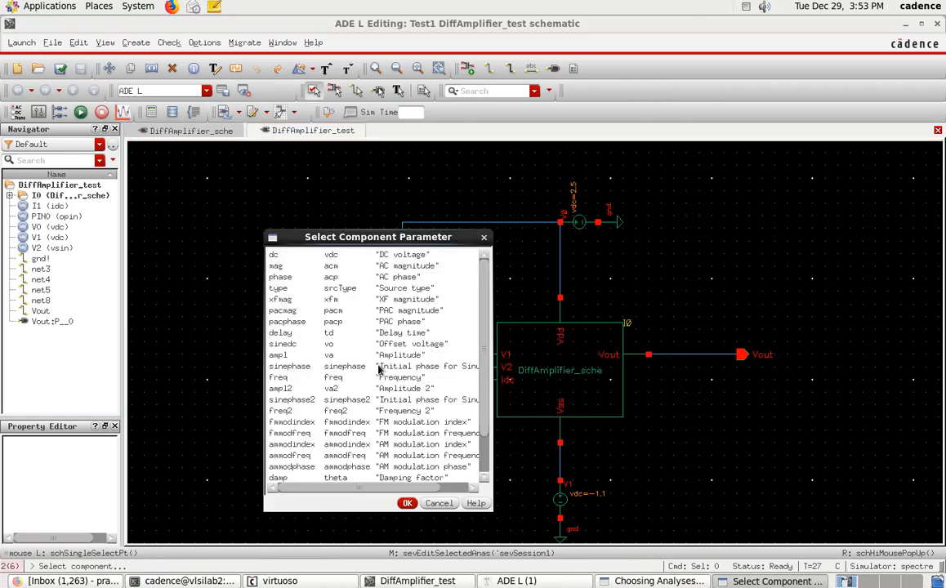
click(406, 504)
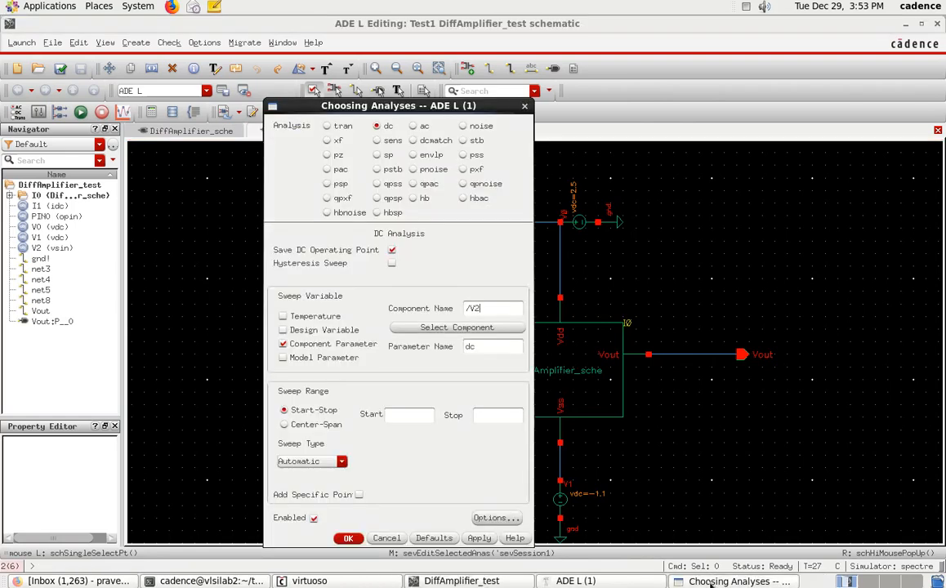
Step: Set the dc sweep range to start at -5 and stop at 5, and apply the analysis
click(570, 582)
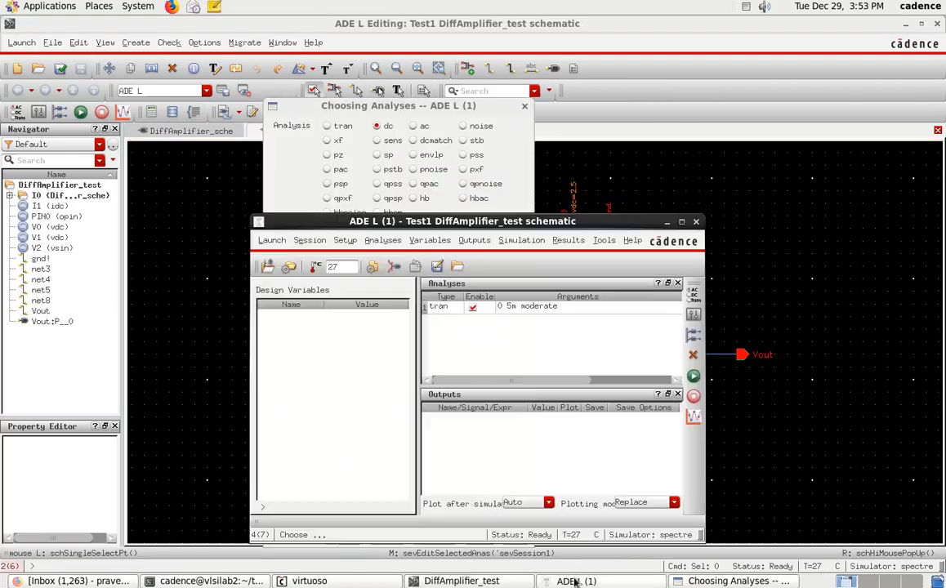
click(450, 153)
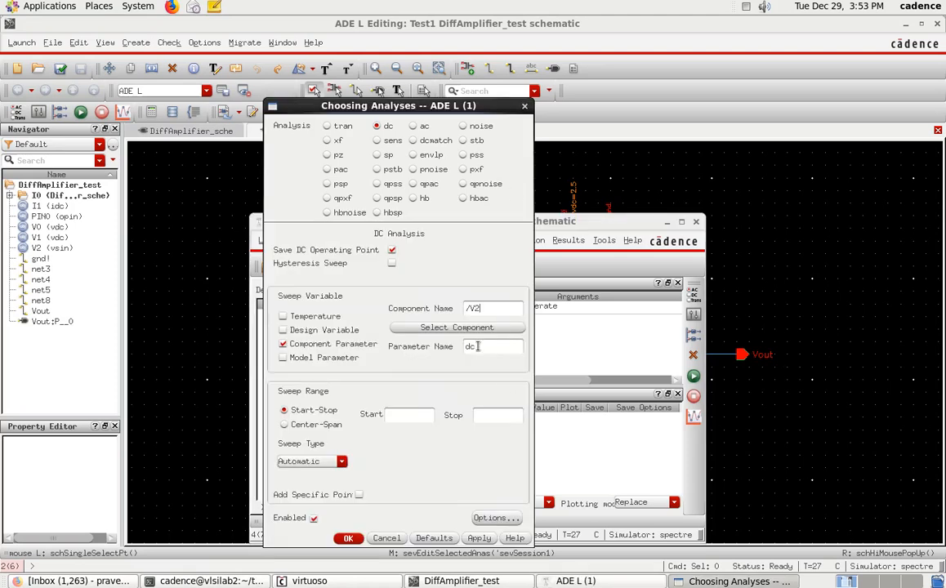
click(416, 419)
click(488, 538)
drag(392, 103, 322, 112)
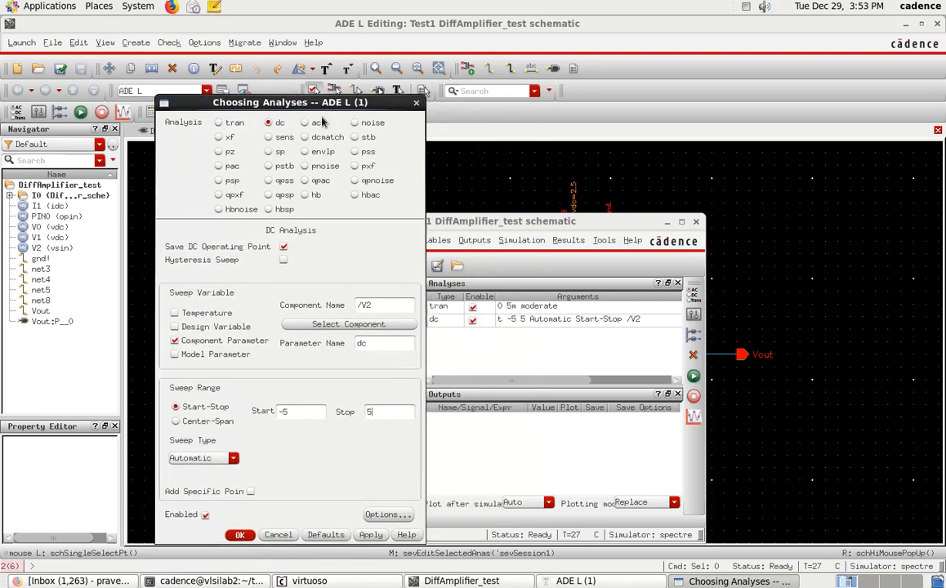
Step: Add an ac analysis sweeping frequency from 100 to 150M, logarithmic with 20 points per decade
click(305, 123)
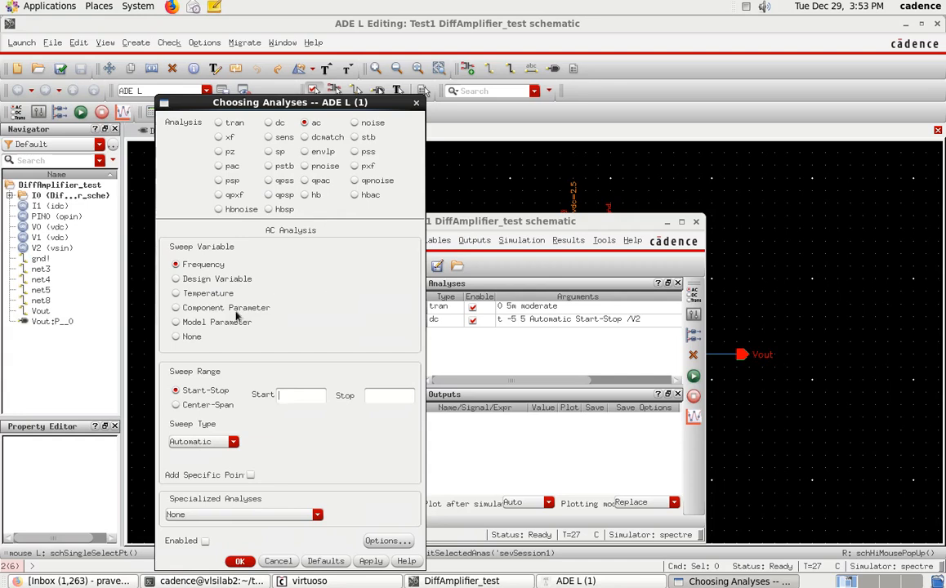
click(291, 399)
click(390, 400)
click(203, 441)
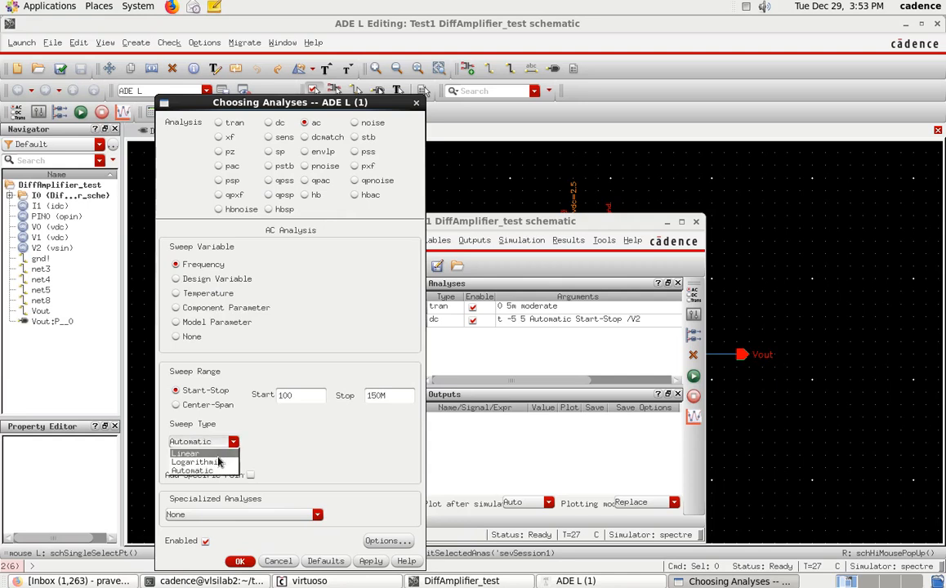
click(198, 465)
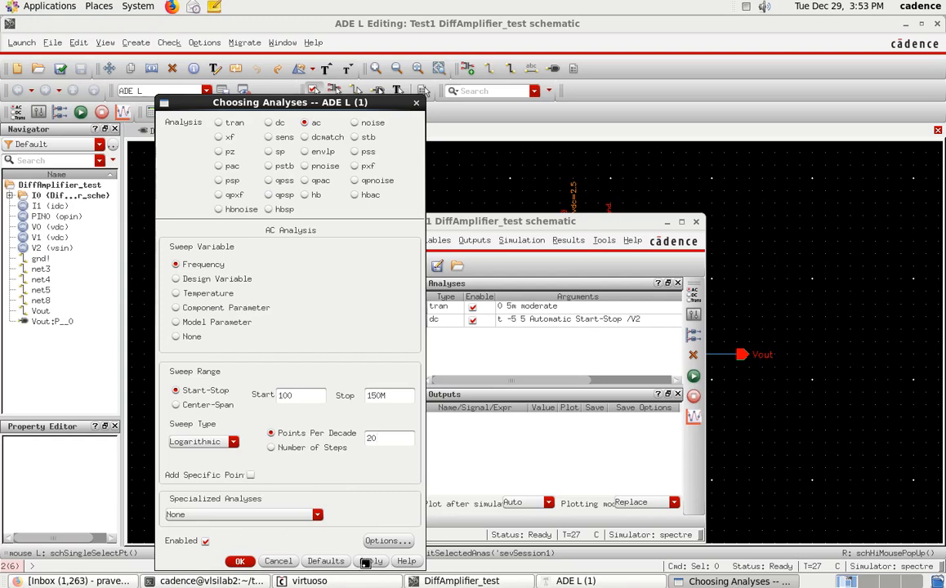
click(240, 561)
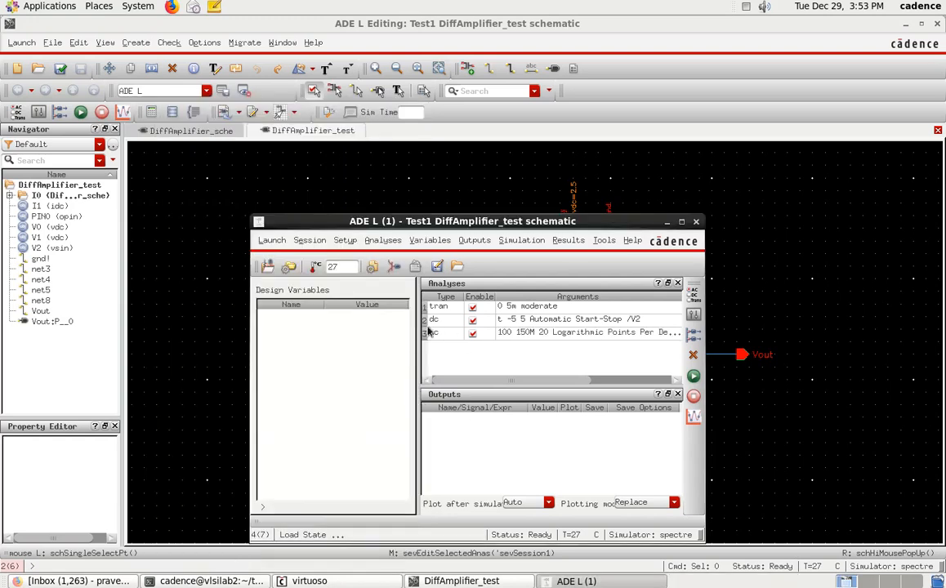
Step: Select the V1 input net, the grounded V2 input net and the Vout net on the schematic as outputs to plot
click(473, 241)
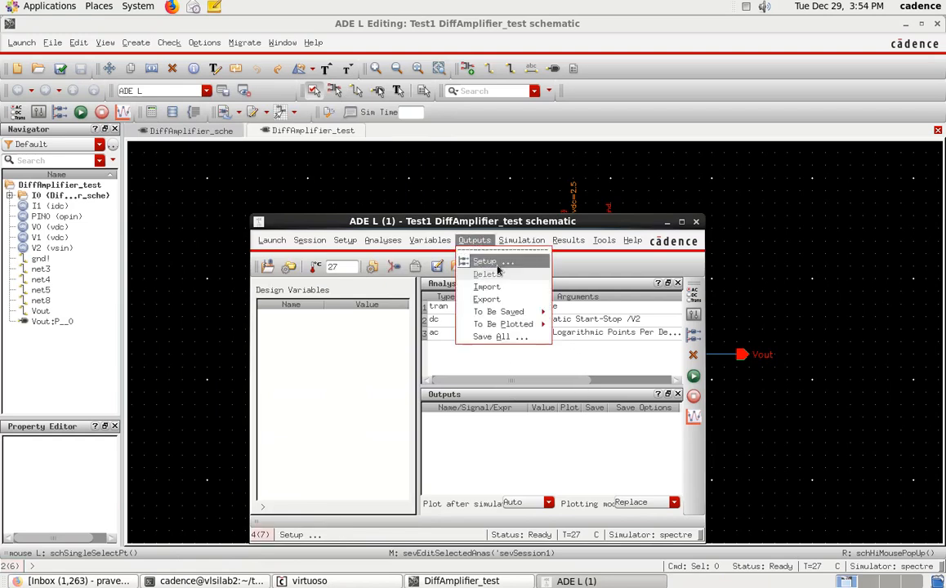
mouse_move(506, 325)
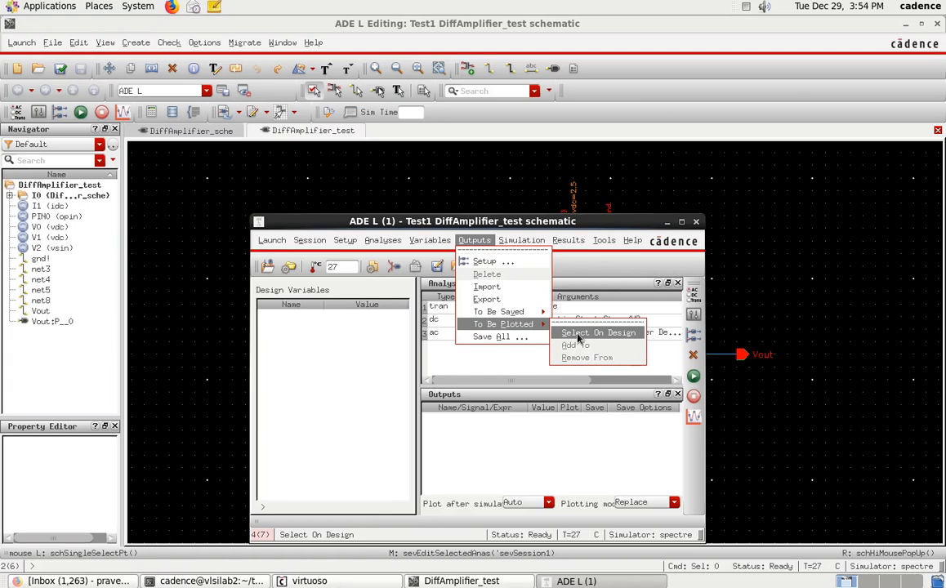
click(578, 333)
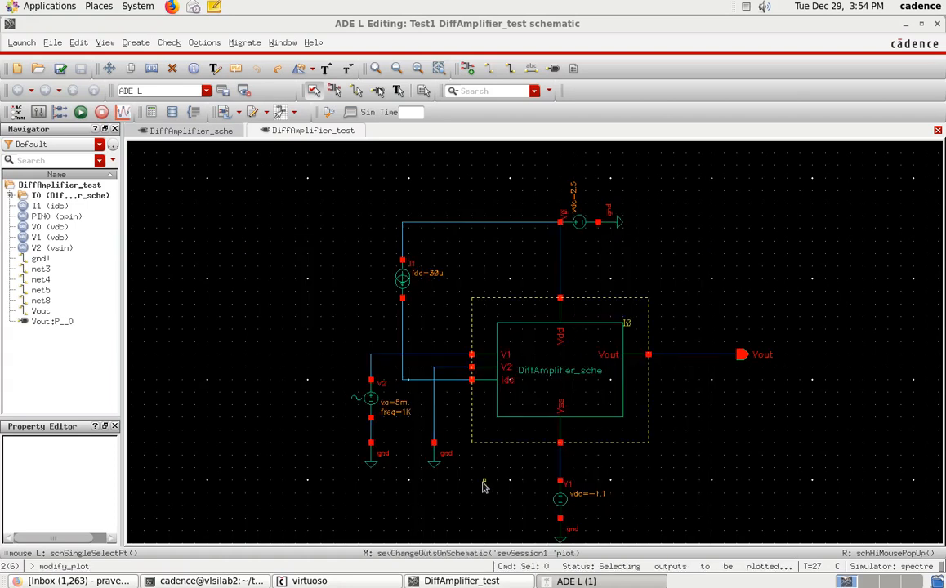
click(422, 357)
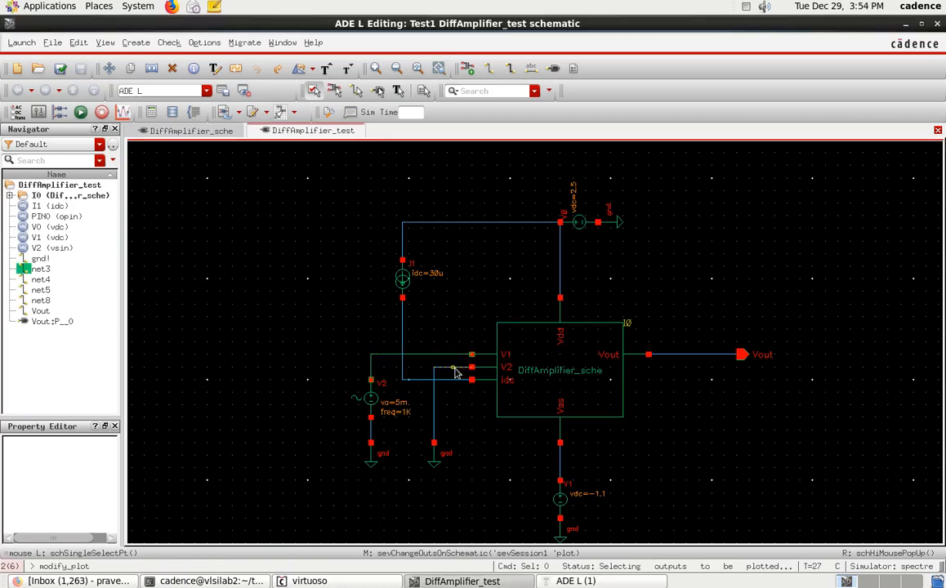
click(455, 372)
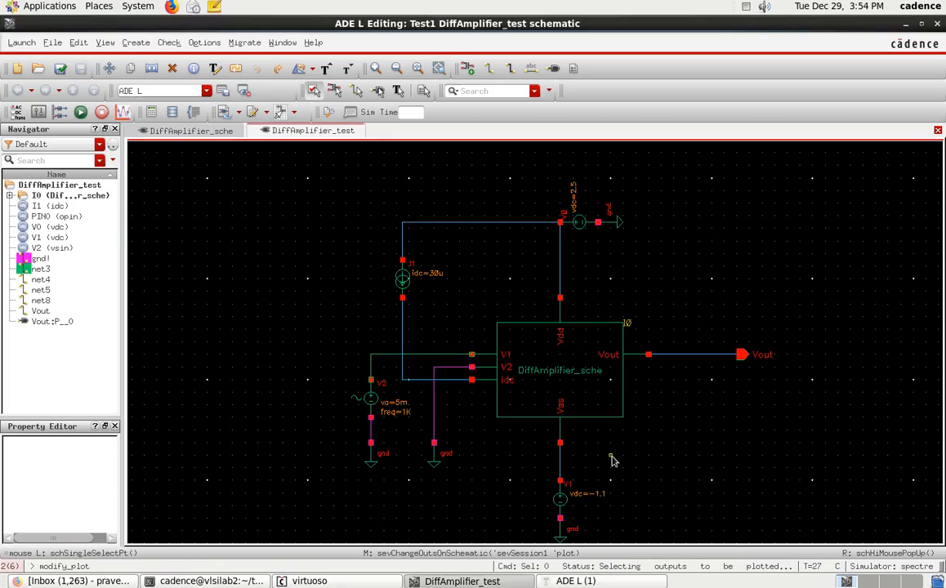
click(701, 357)
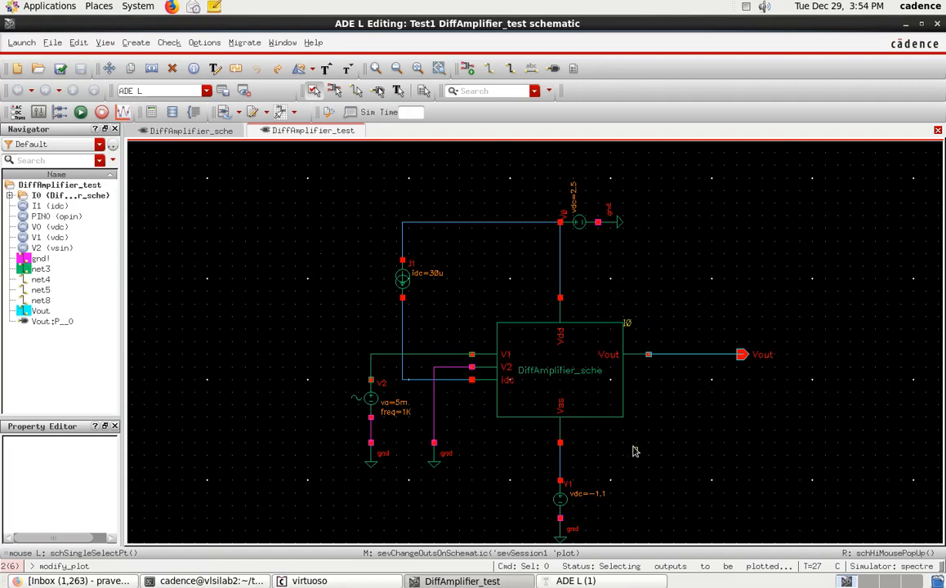
click(608, 582)
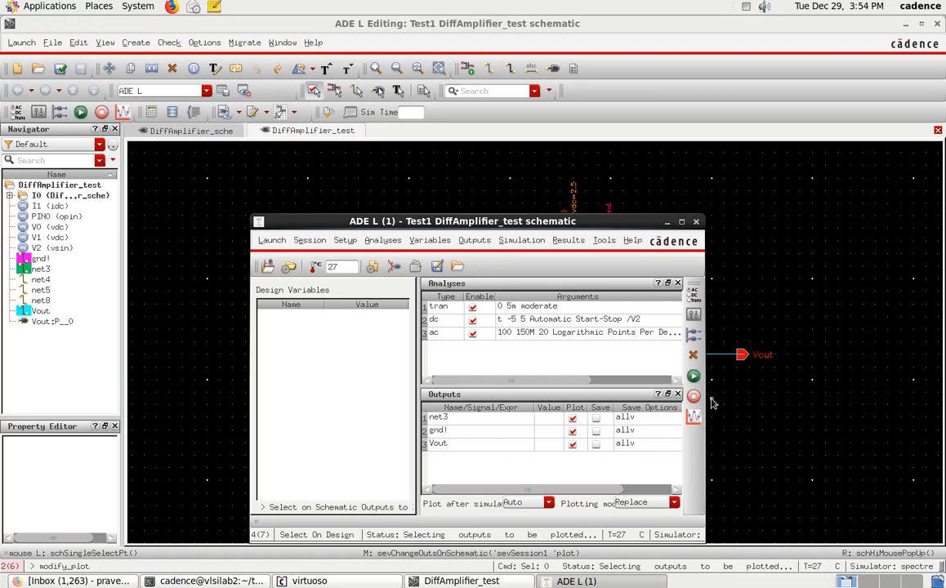
Step: Run the simulation, maximize the waveform window and select the Transient Response plot
click(692, 375)
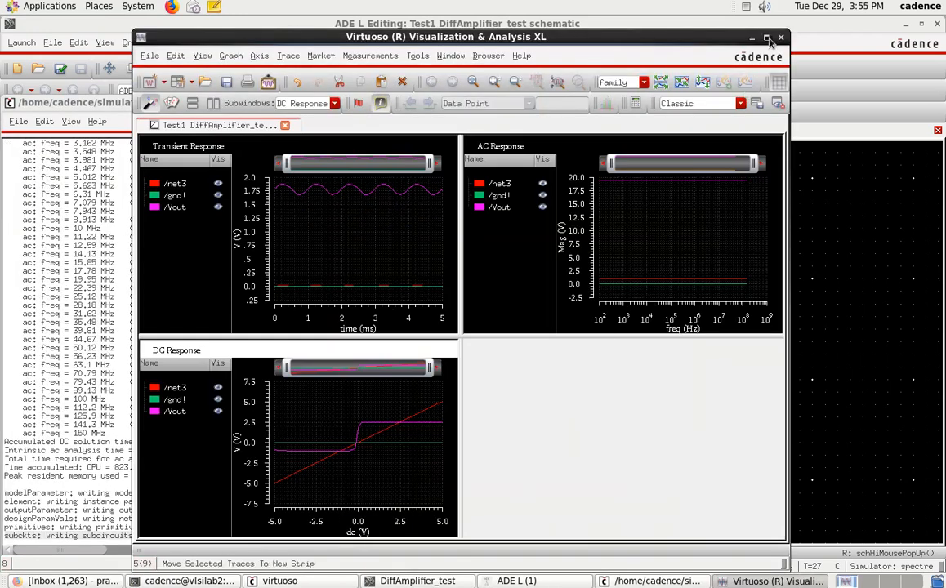
double_click(698, 37)
click(241, 222)
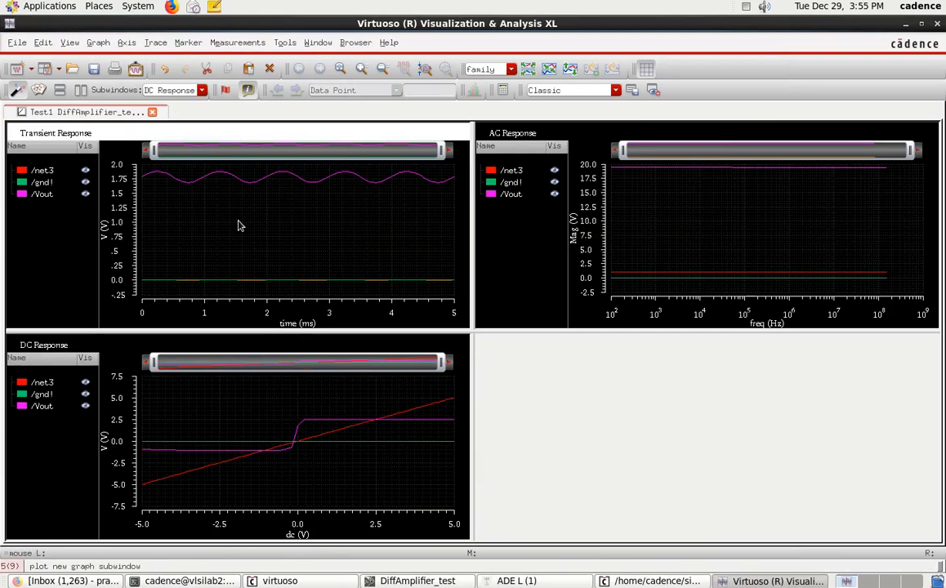
Step: Arrange the plots side by side, with the transient traces split into separate strips and the Transient Response plot widened
click(80, 90)
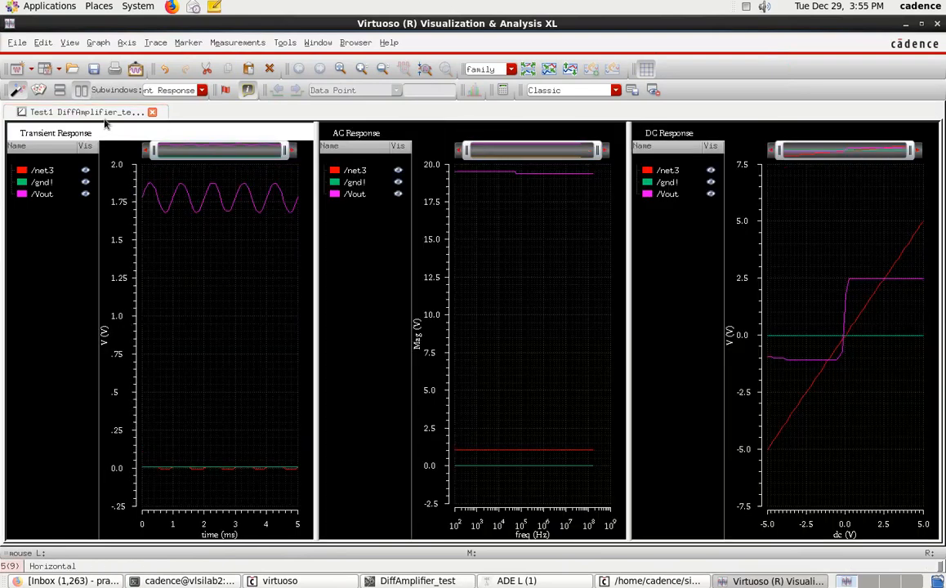
click(529, 74)
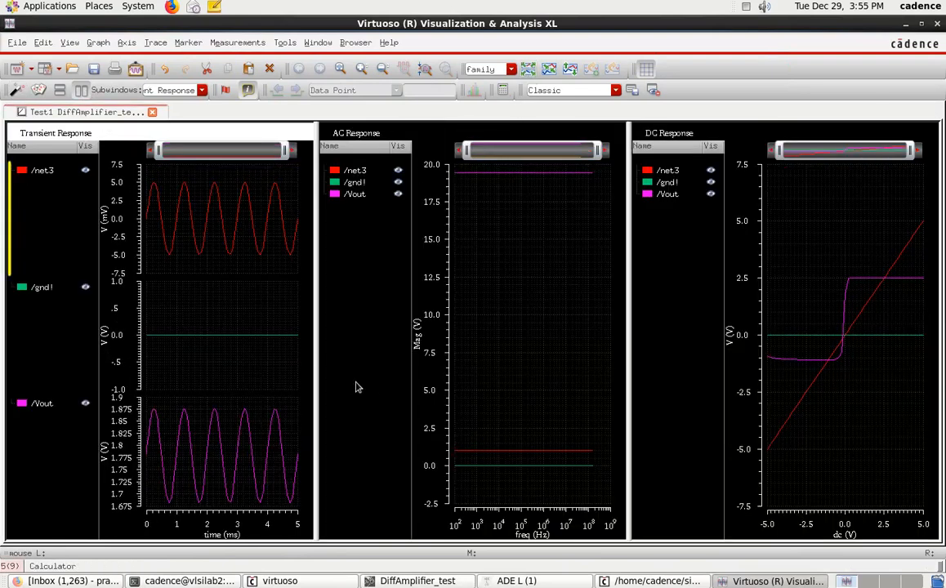
drag(317, 372, 500, 360)
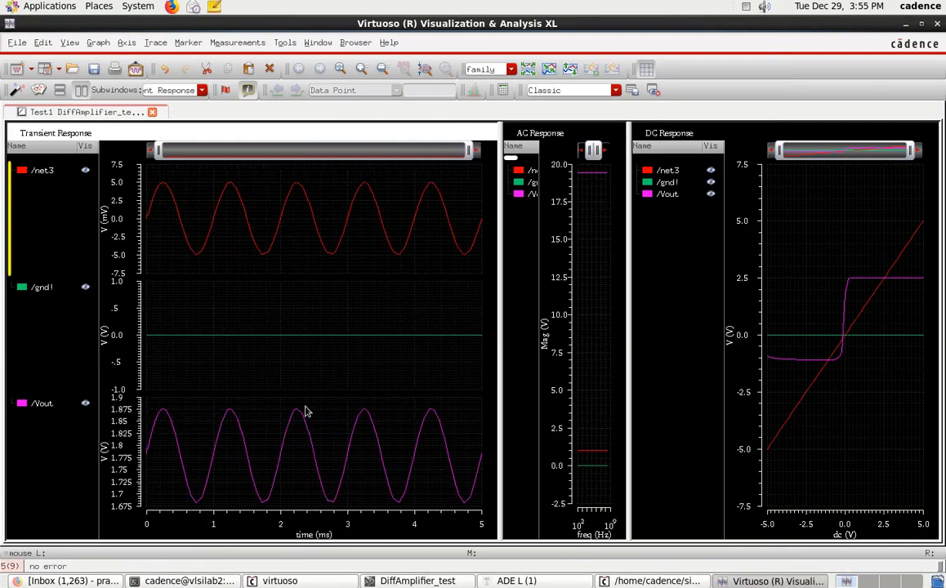
Step: Examine the peaks and troughs of the /net3, /gnd! and /Vout traces in the Transient Response plot
mouse_move(167, 190)
mouse_move(197, 254)
mouse_move(172, 302)
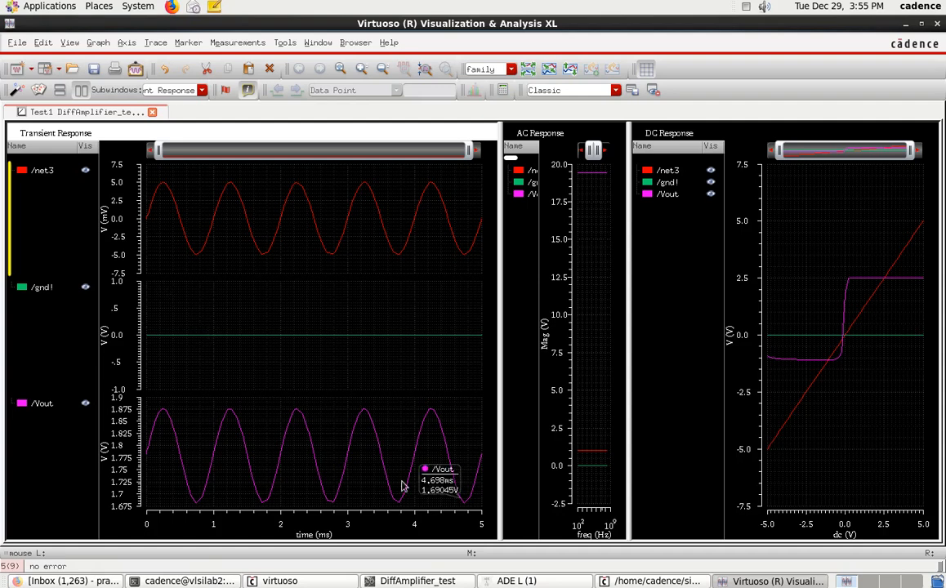
click(516, 581)
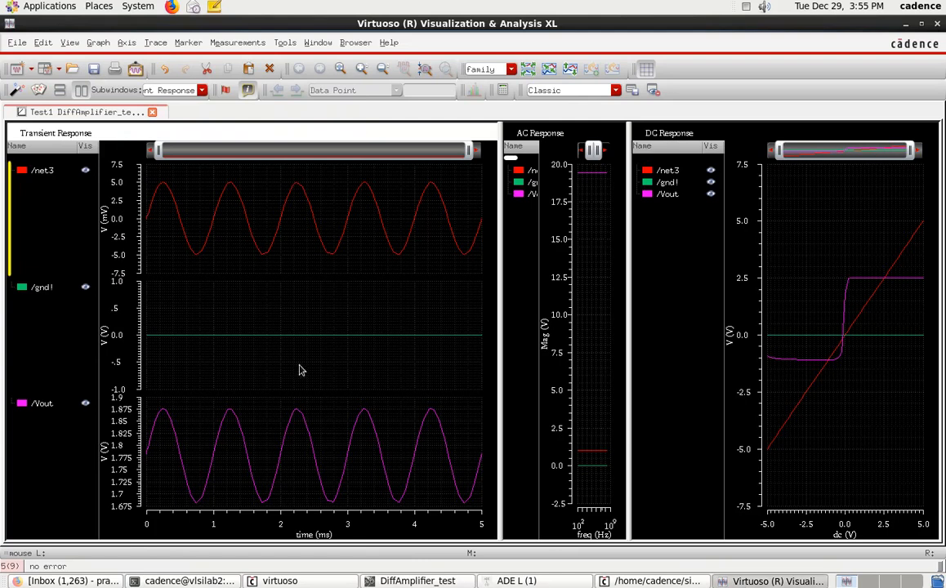
mouse_move(167, 417)
Step: Open the desktop Calculator application and place it over the DC Response plot, clear of the transient waveforms
click(51, 9)
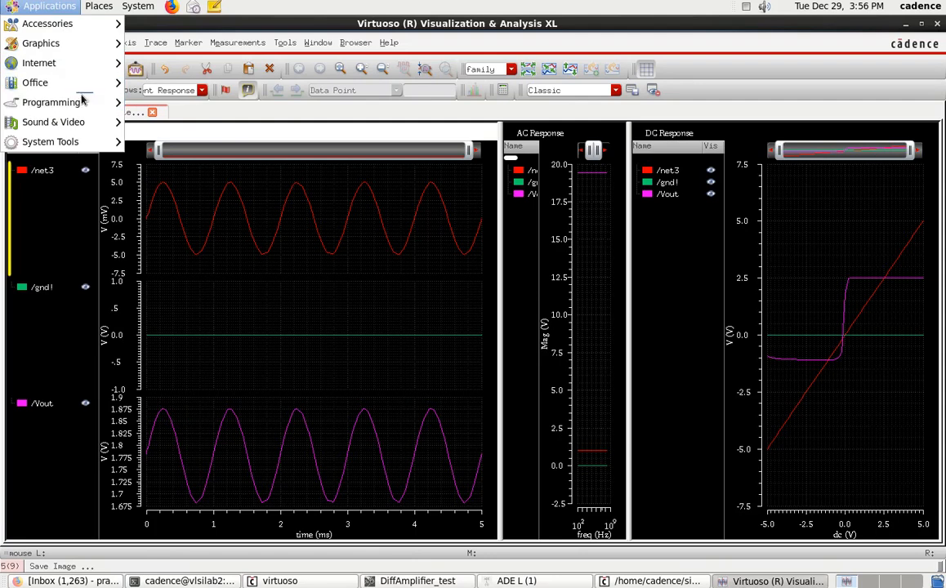
mouse_move(88, 31)
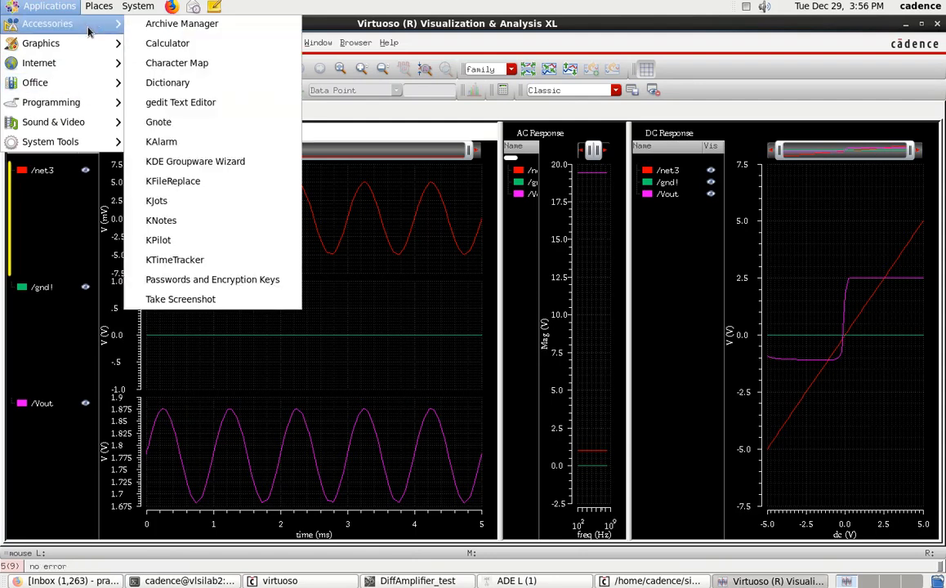
click(166, 43)
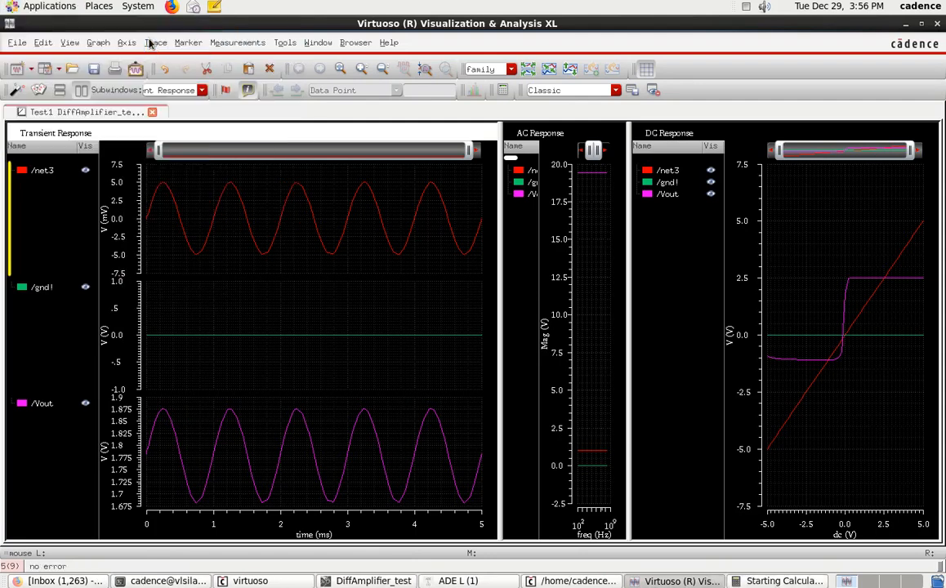
drag(426, 177, 736, 196)
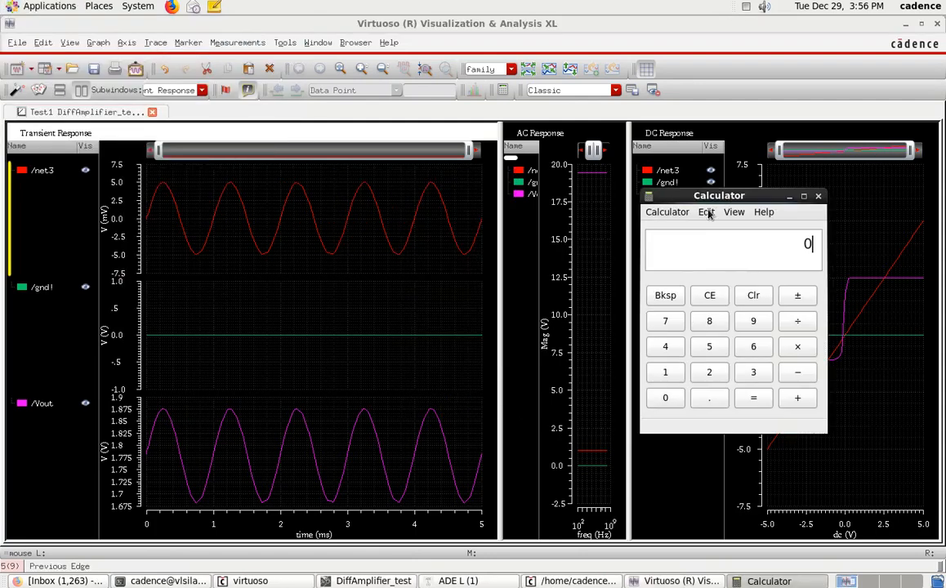
Step: Read the first /Vout peak in the Transient Response plot and enter 1.8745 followed by a minus in the calculator
click(164, 415)
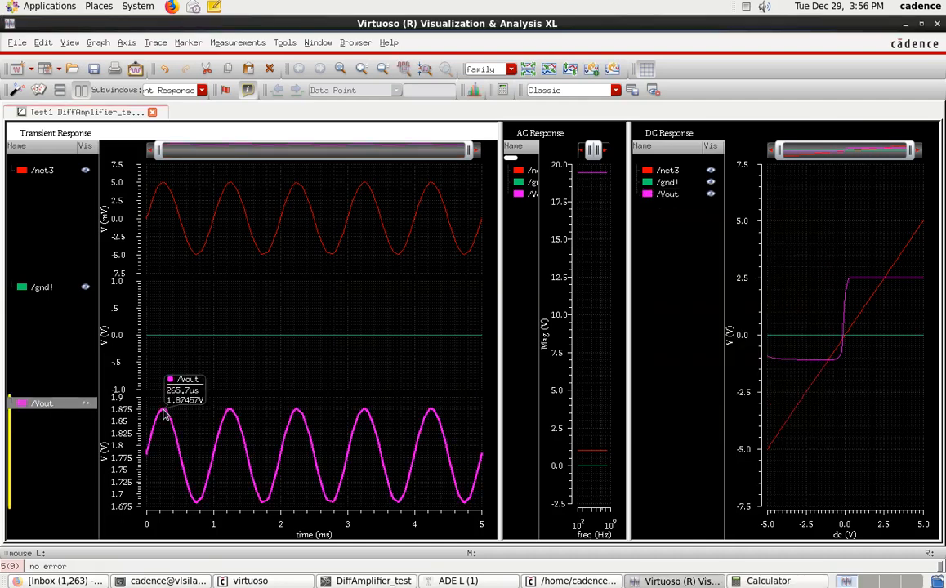
click(780, 581)
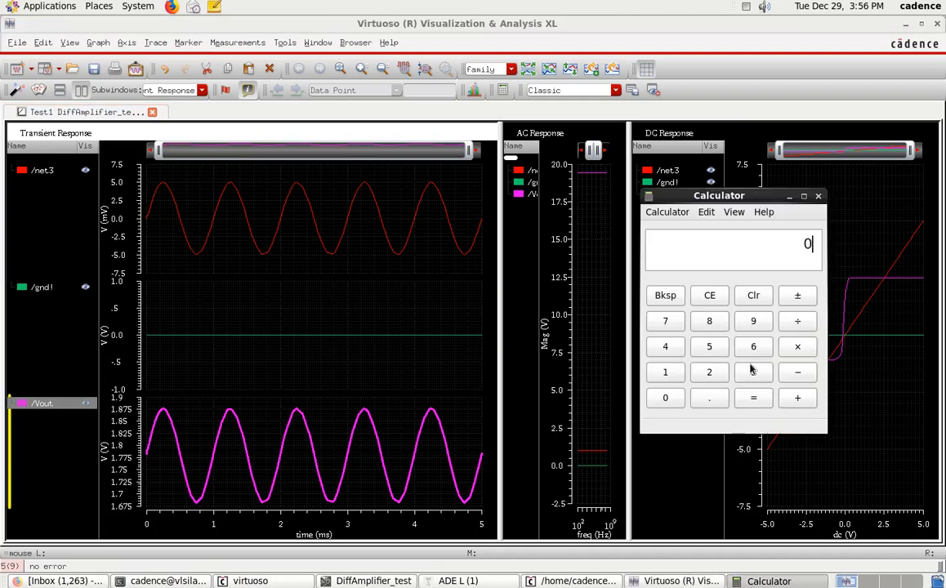
text(1.8745-)
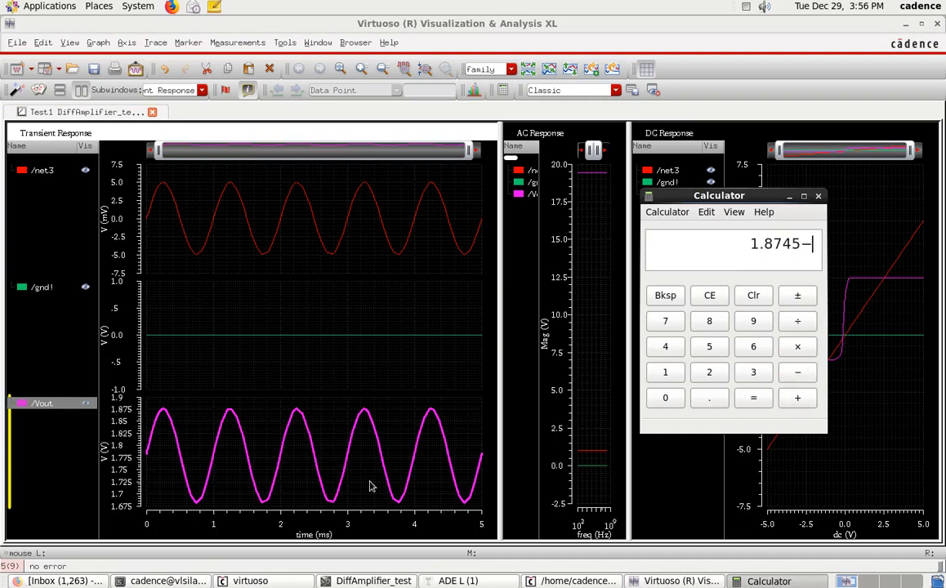
Step: Read the first /Vout trough and subtract 1.6816 in the calculator to compute the peak-to-peak output voltage
click(197, 511)
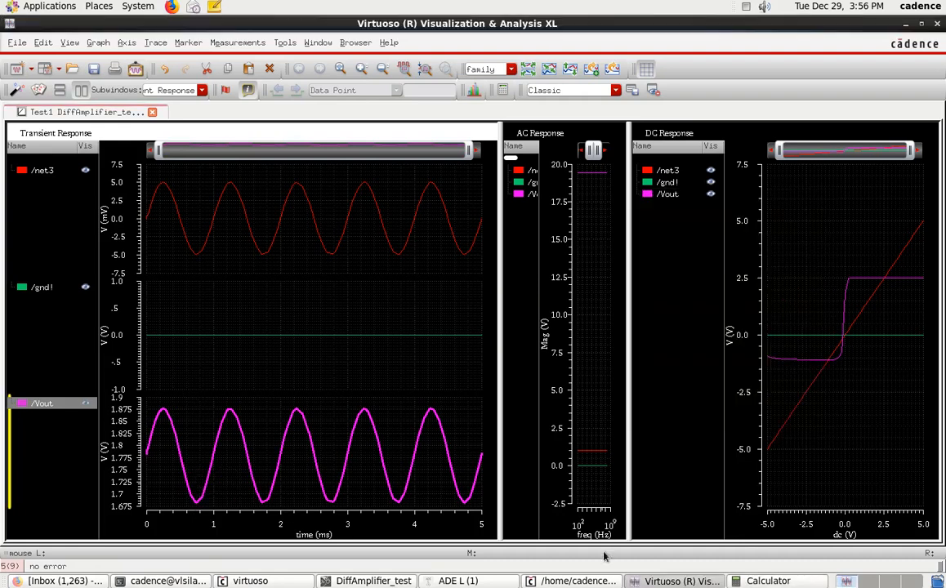
click(779, 581)
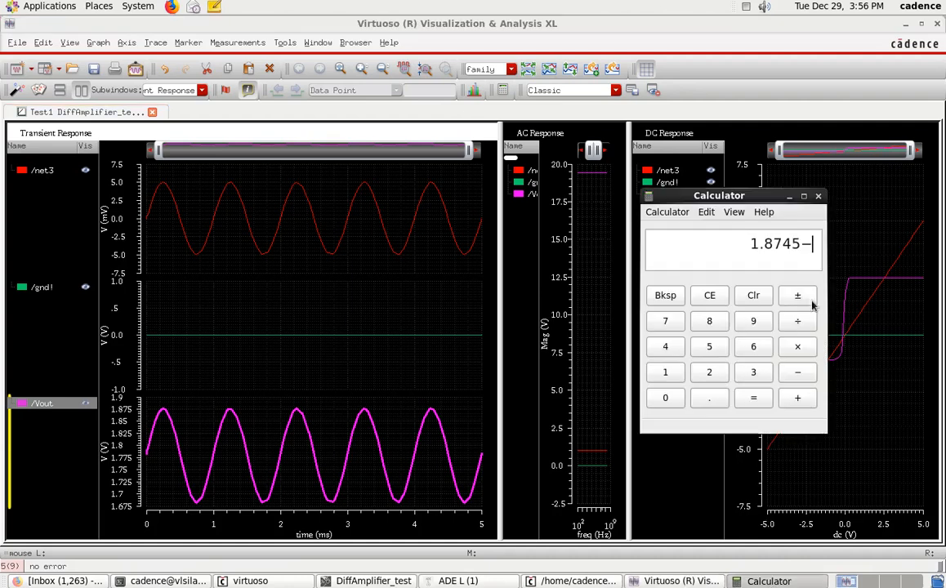
text(1.)
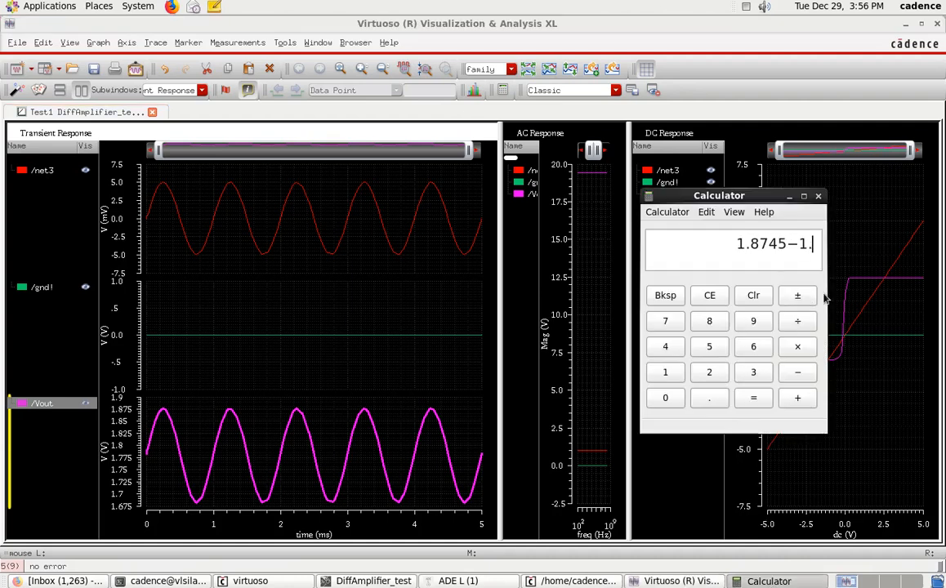
text(6816)
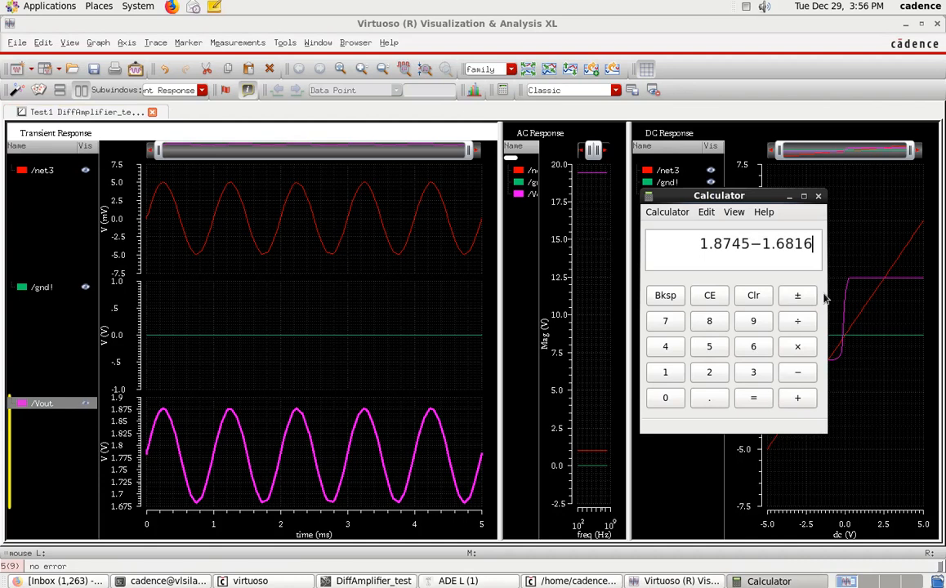
click(749, 399)
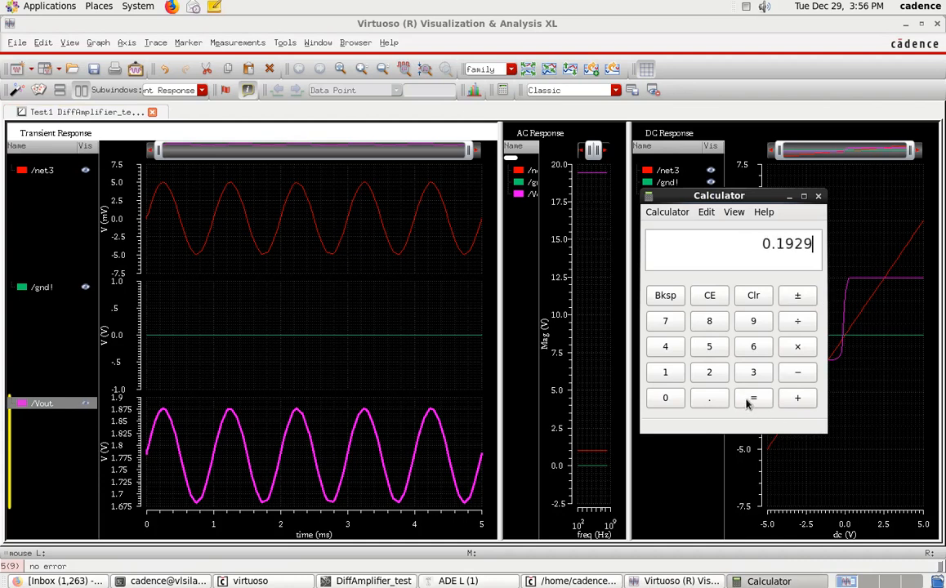
Step: Narrow the trace legend of the Transient Response plot, recheck the calculator's result and minimize the calculator
click(792, 246)
drag(99, 443, 18, 442)
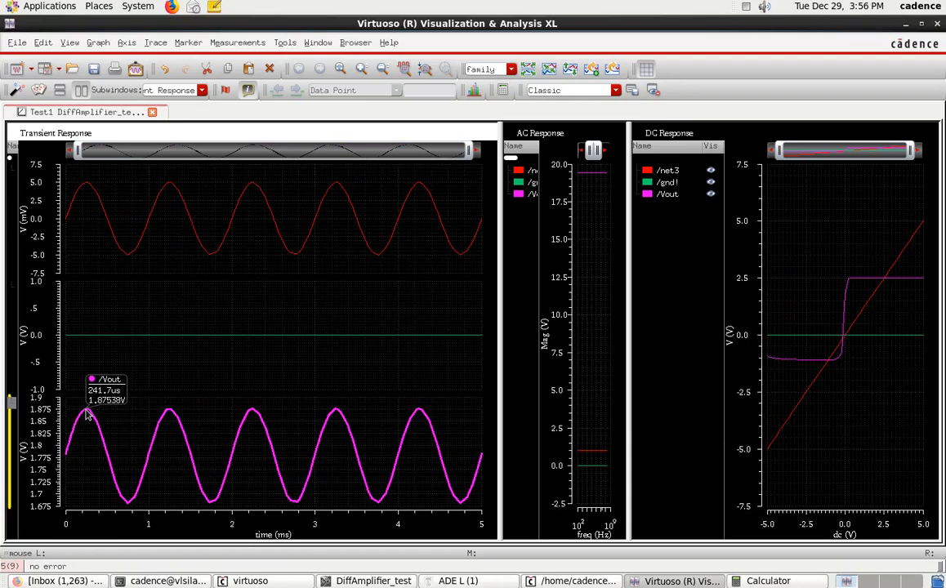
click(799, 581)
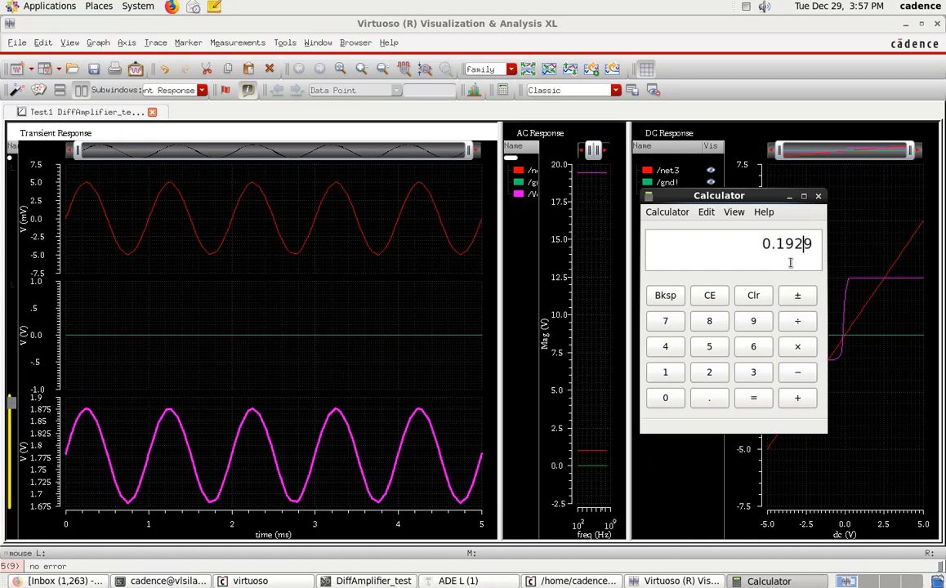
click(789, 196)
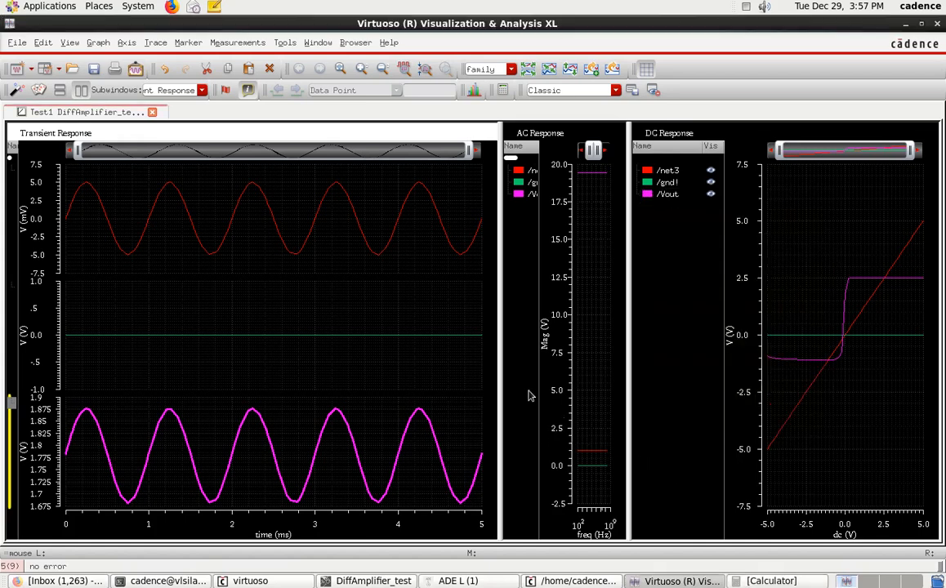
Step: Widen the AC Response plot by shrinking the transient one, and split the AC traces into separate strips
drag(498, 380, 157, 379)
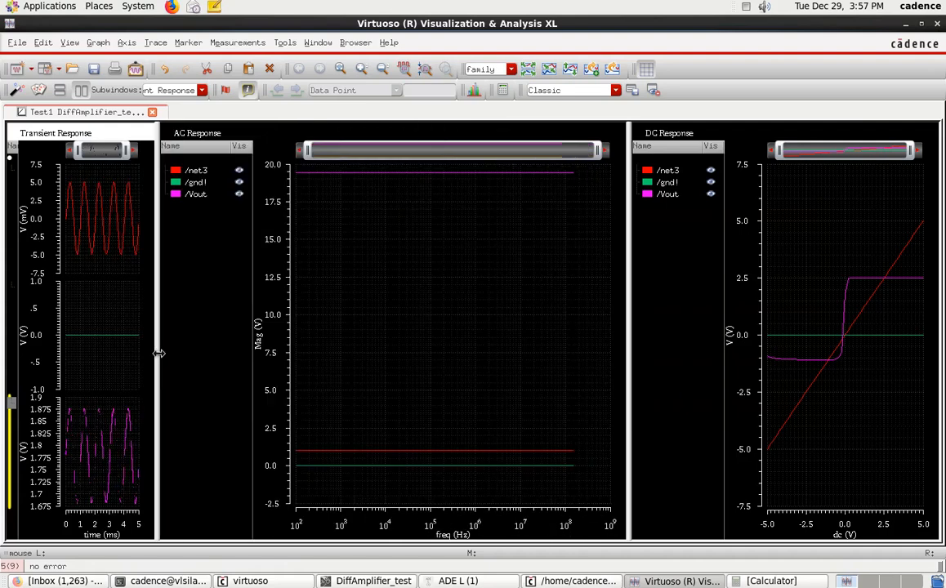
click(474, 90)
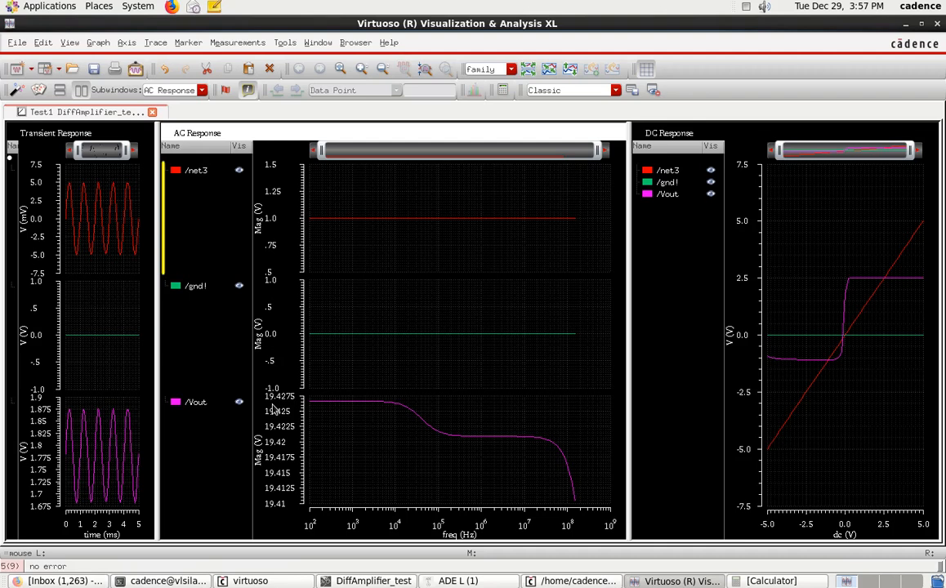
Step: Print the waveform window to a PDF file named DiffAmp_prelayout.pdf in the Test1 folder
click(115, 71)
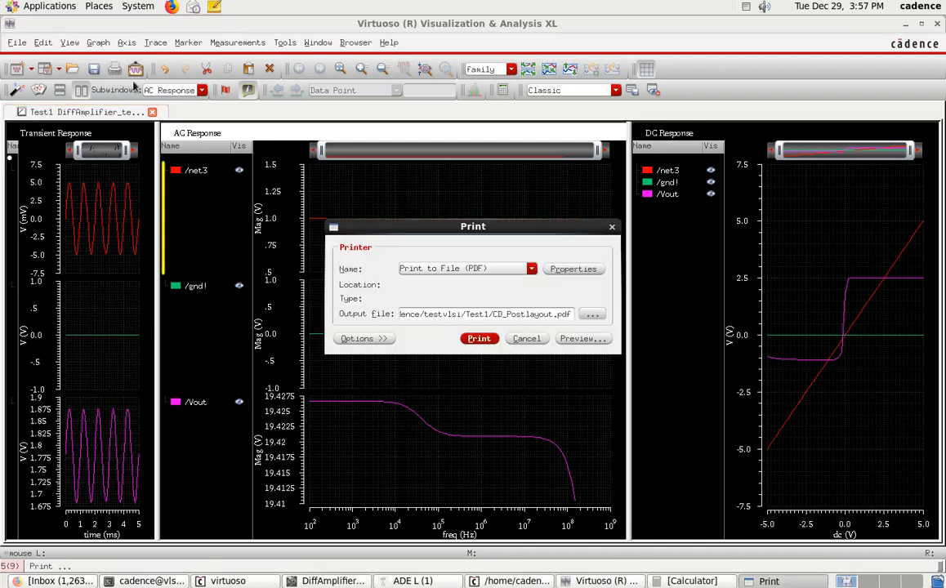
click(589, 316)
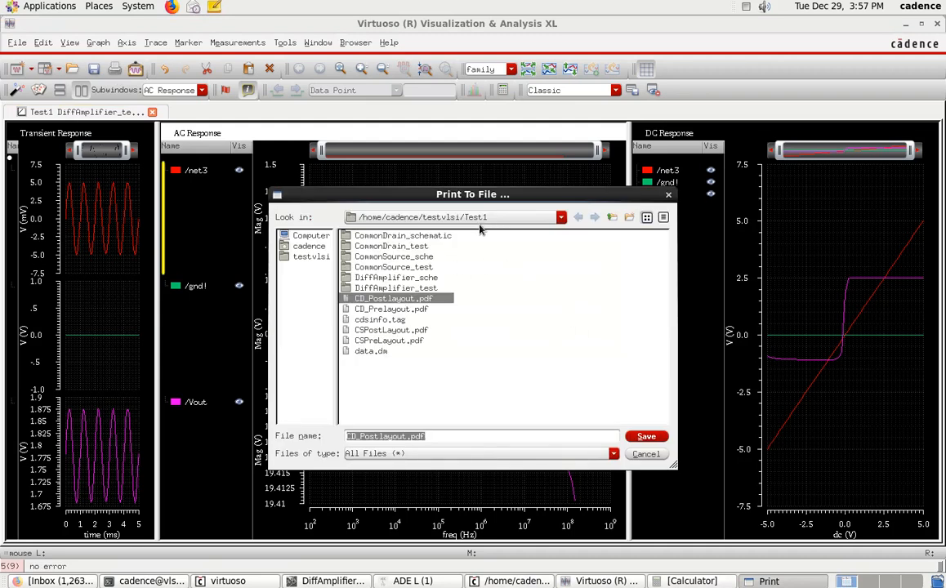
click(410, 437)
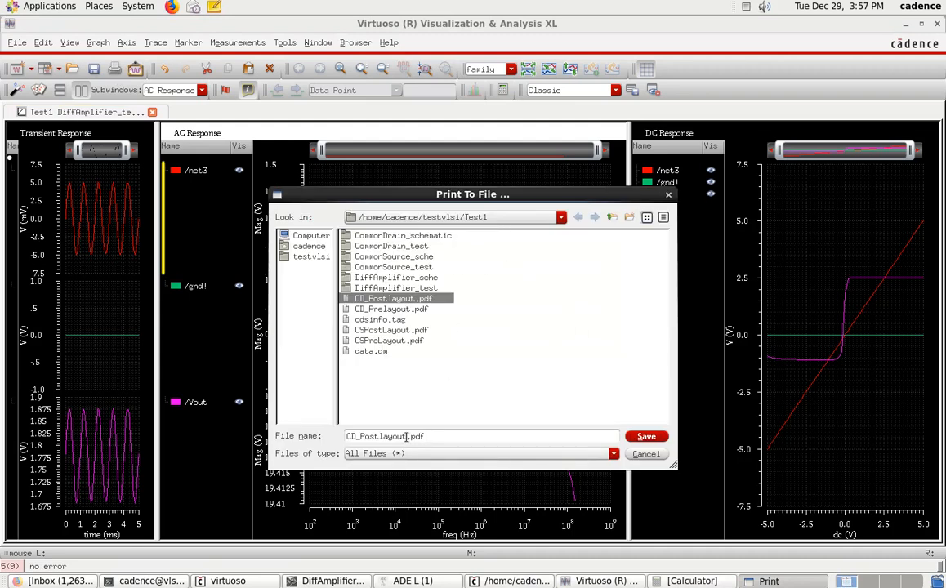
double_click(406, 437)
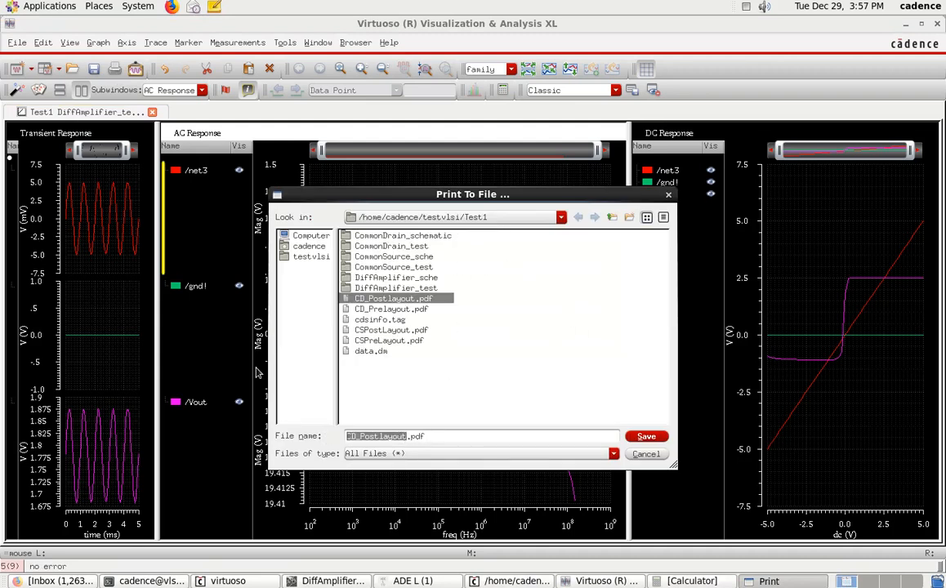
text(D)
text(iff)
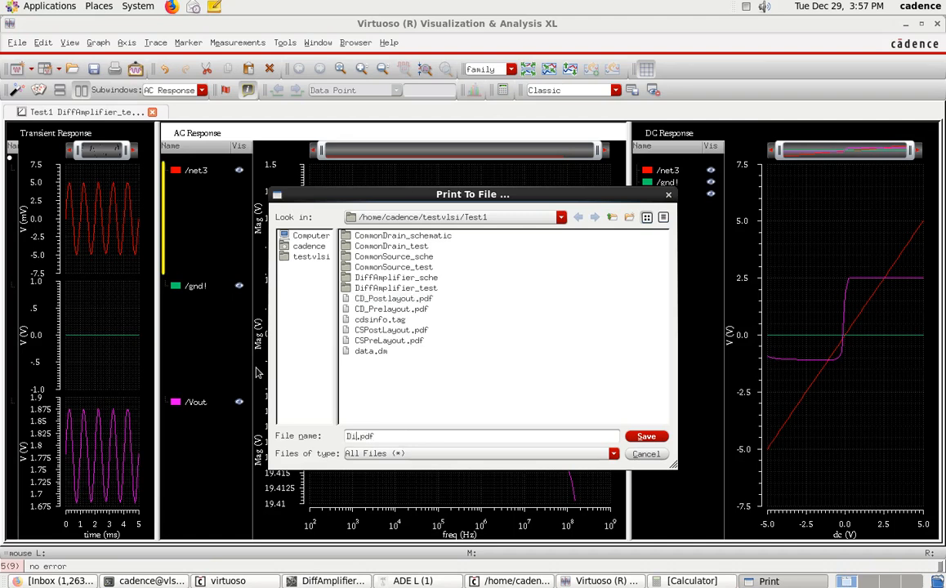
text(Amp_prelayout)
click(646, 436)
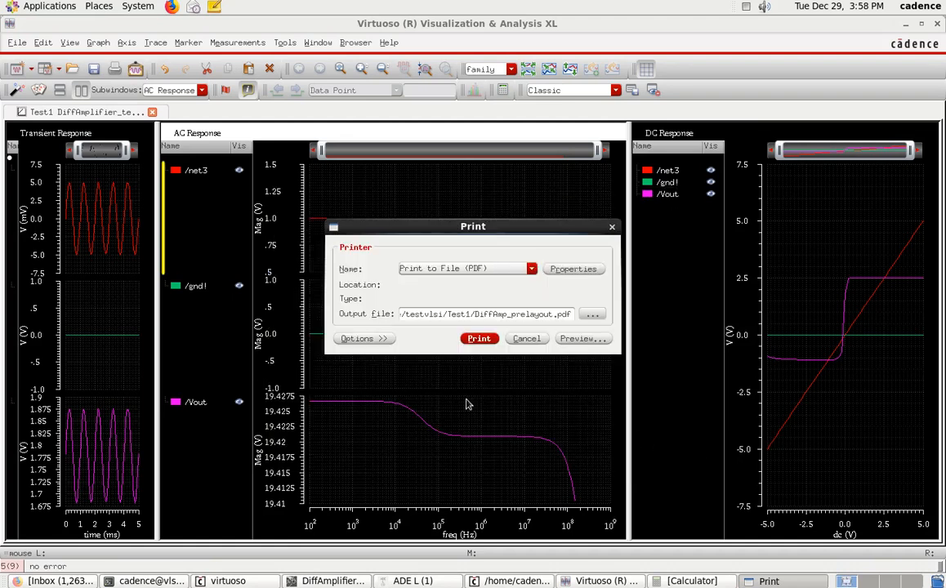
click(480, 339)
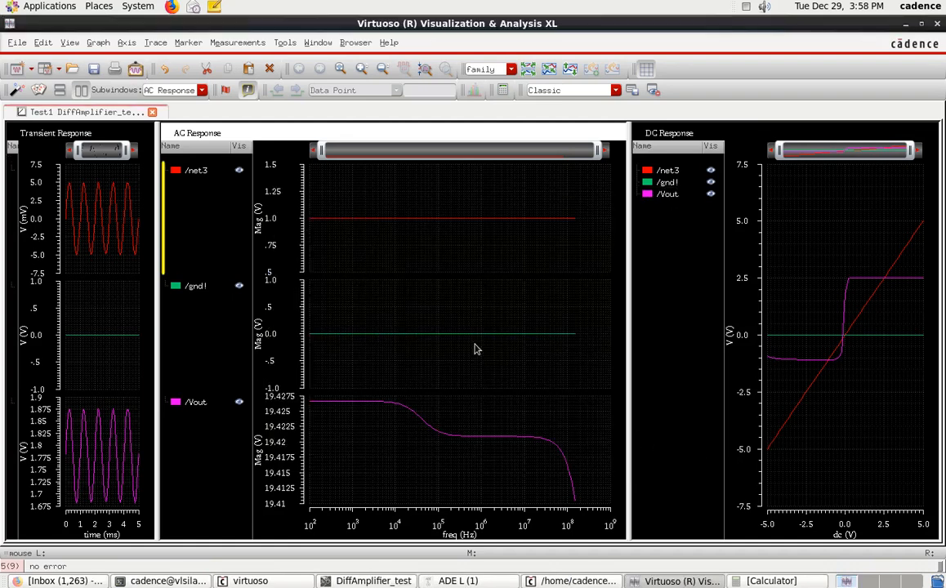
Step: Enlarge the Transient Response plot to take up most of the waveform window's width
drag(157, 335, 784, 372)
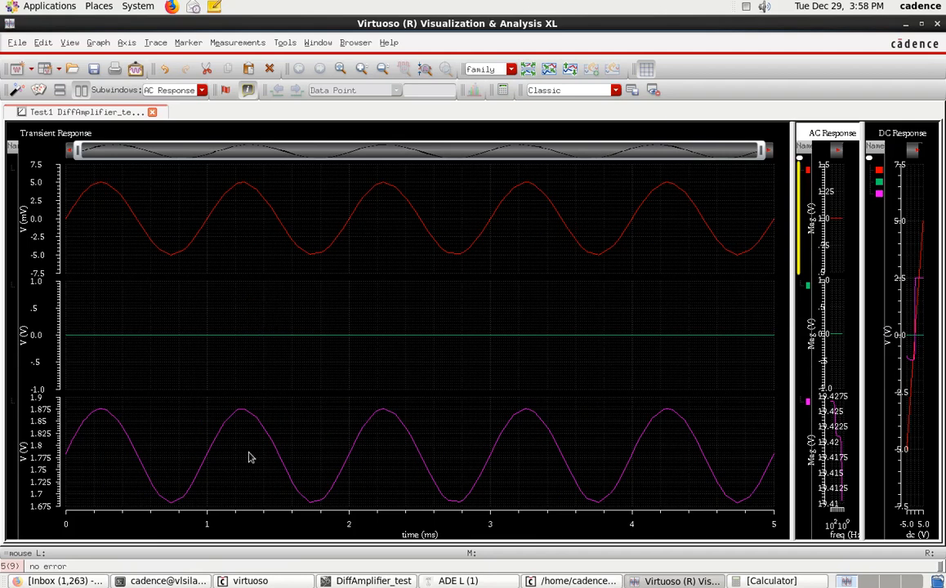